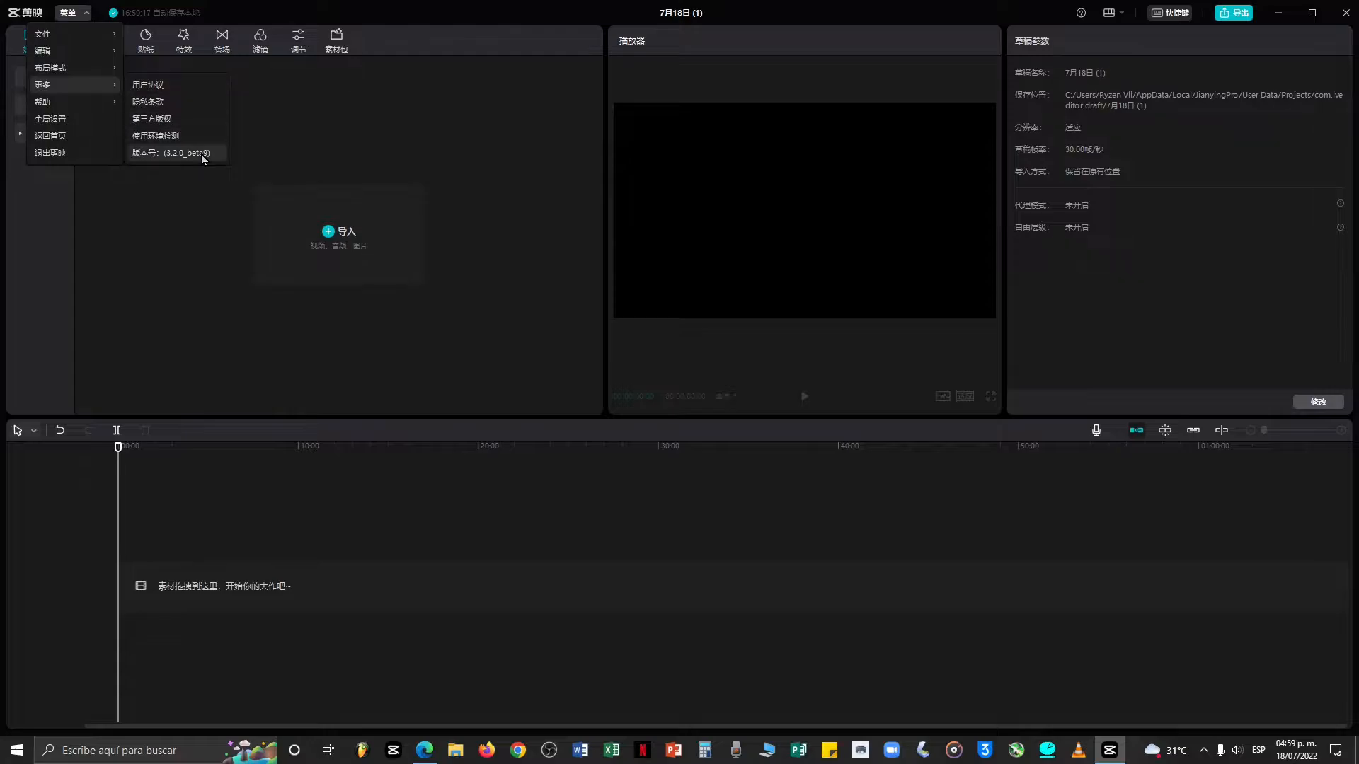
Open the program's version information.
left_click(201, 153)
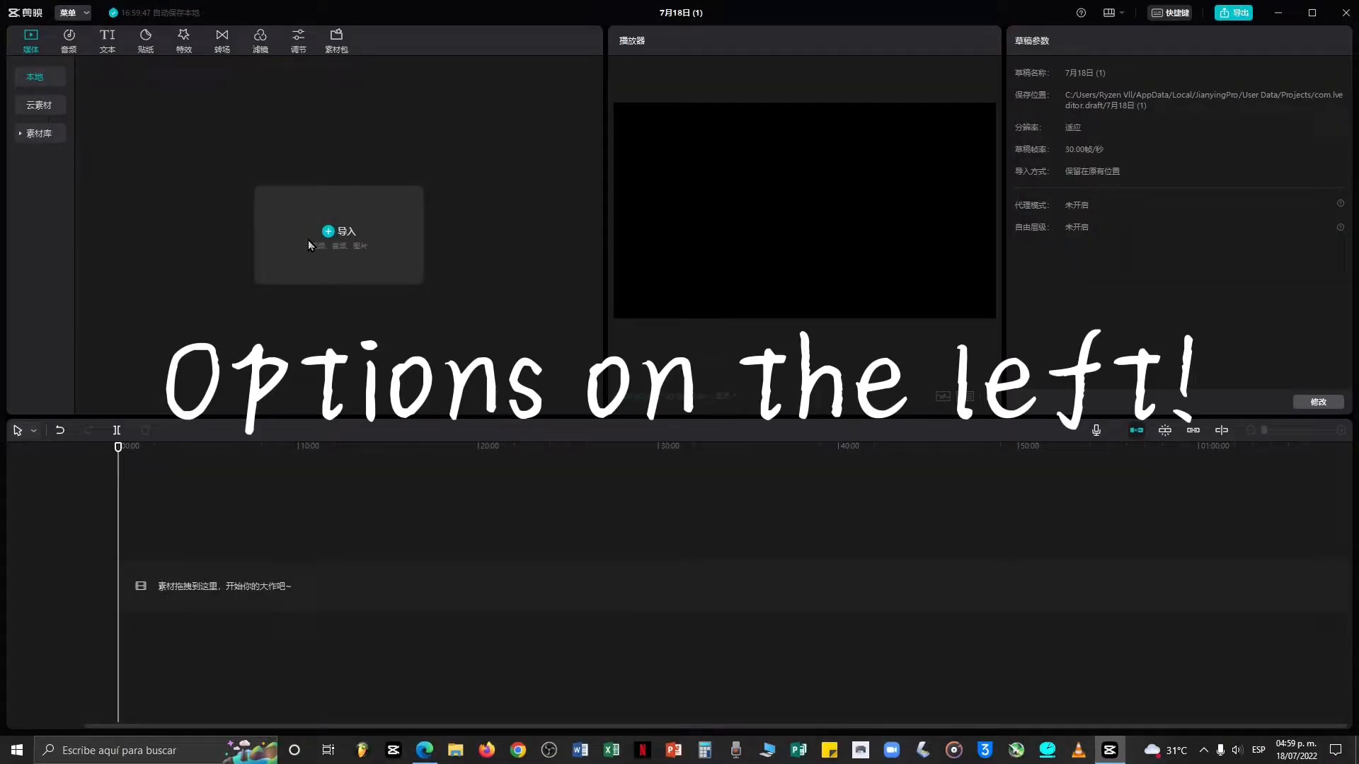
Import the video Use this one.mkv from the Videos folder into the local media panel.
left_click(308, 240)
scroll(553, 232, "down", 2)
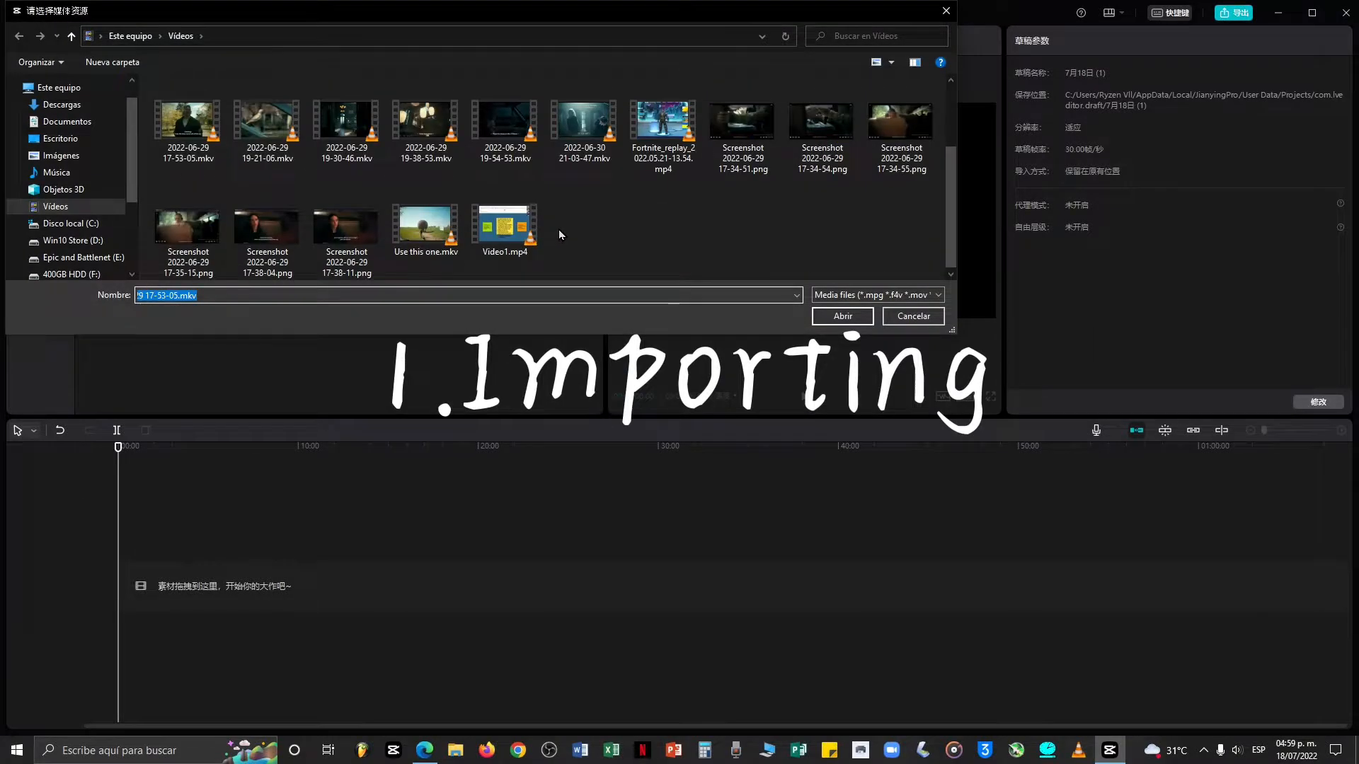
double_click(425, 228)
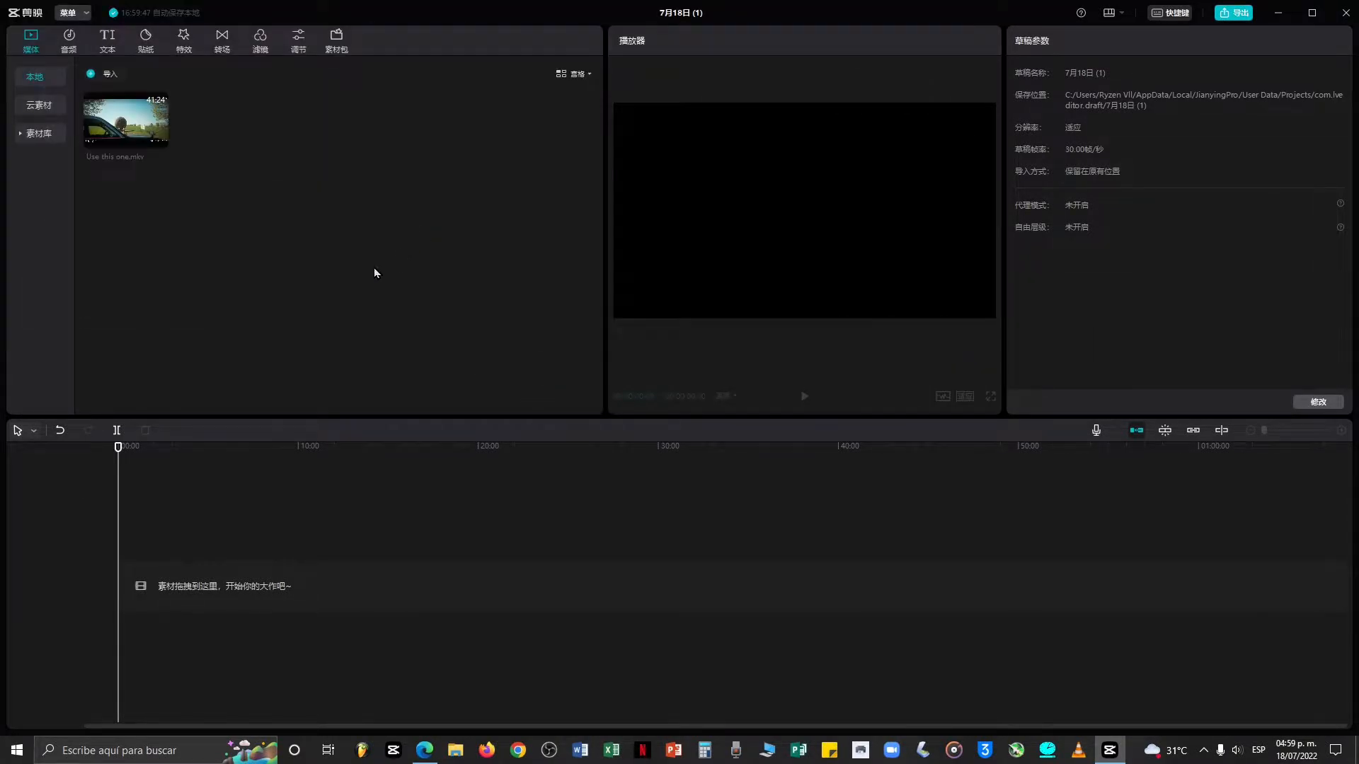
Place Use this one.mkv on the timeline track.
left_click_drag(261, 311, 232, 525)
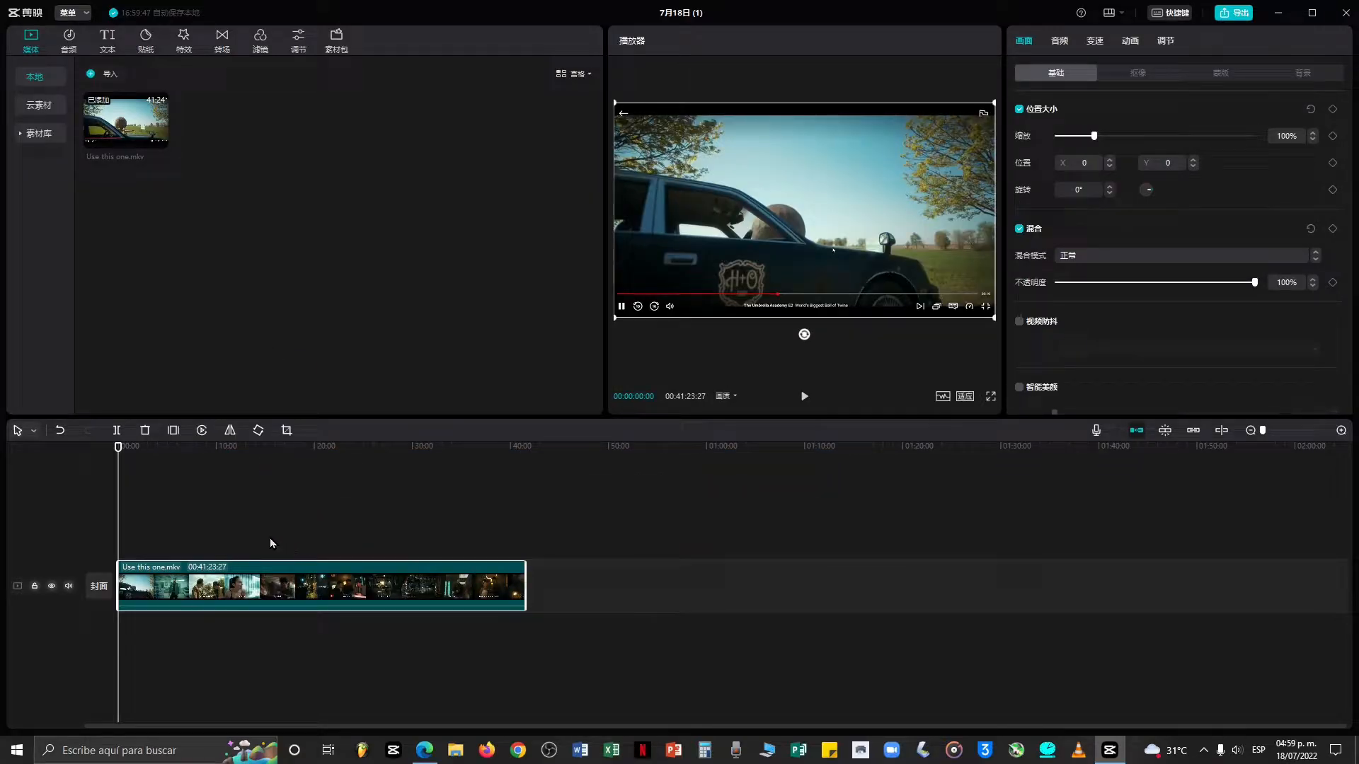
scroll(227, 528, "up", 4)
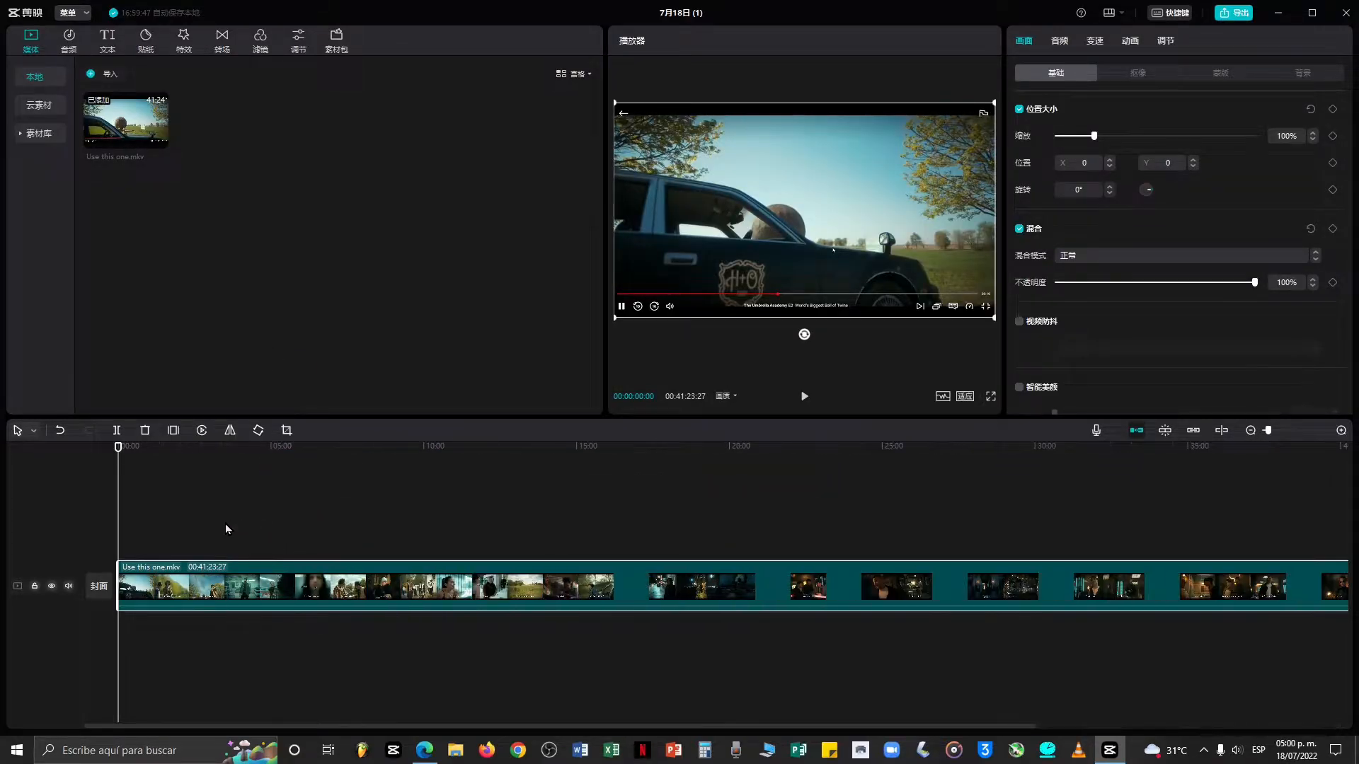
scroll(225, 523, "down", 1)
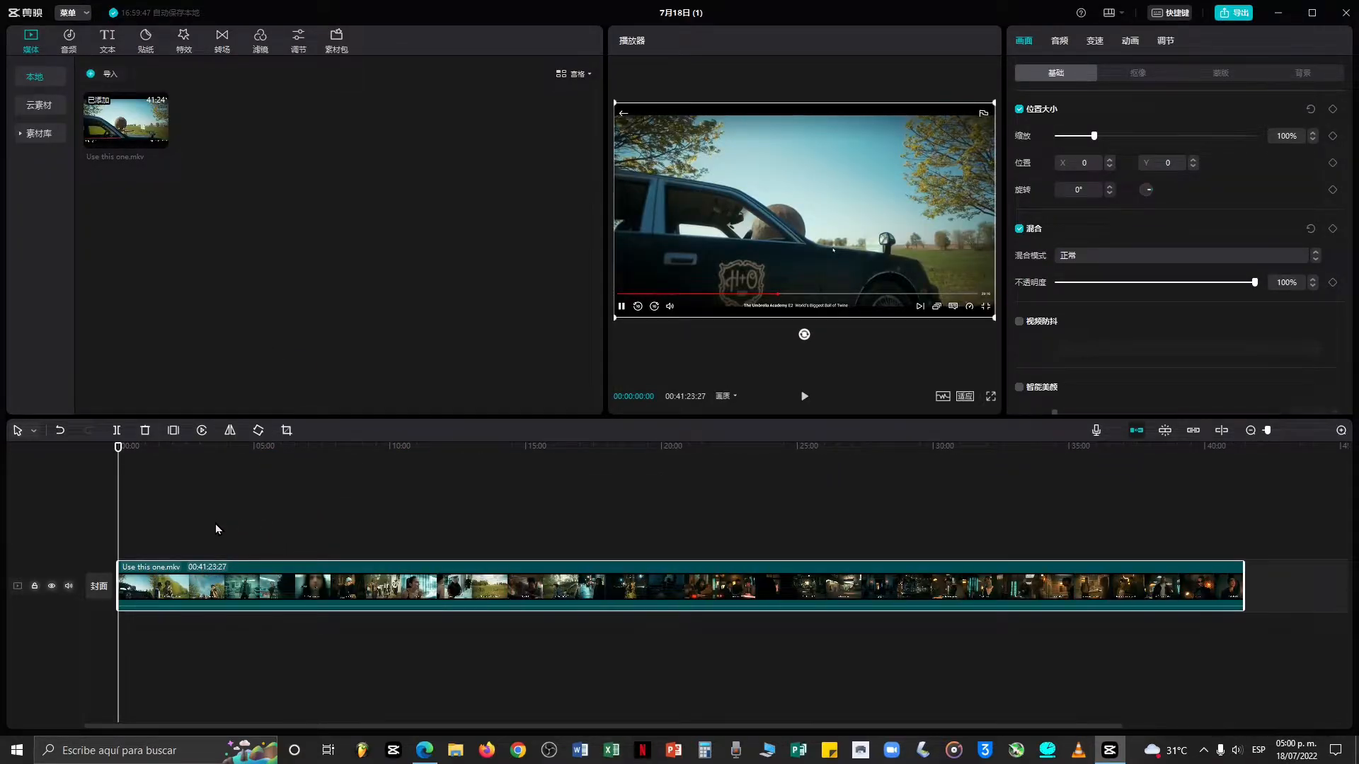
Play the clip in full-screen preview, then exit full screen and stop playback.
left_click(990, 397)
key("space")
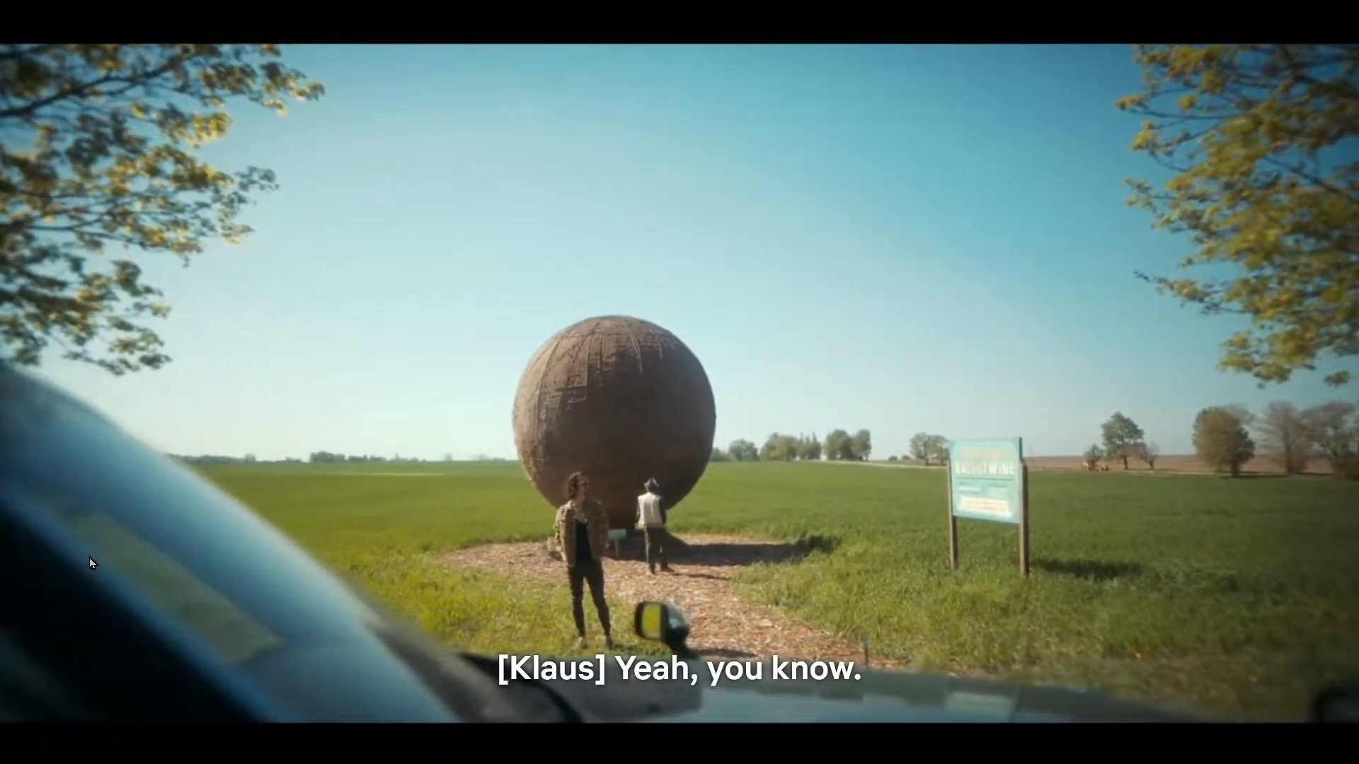
key("Escape")
key("space")
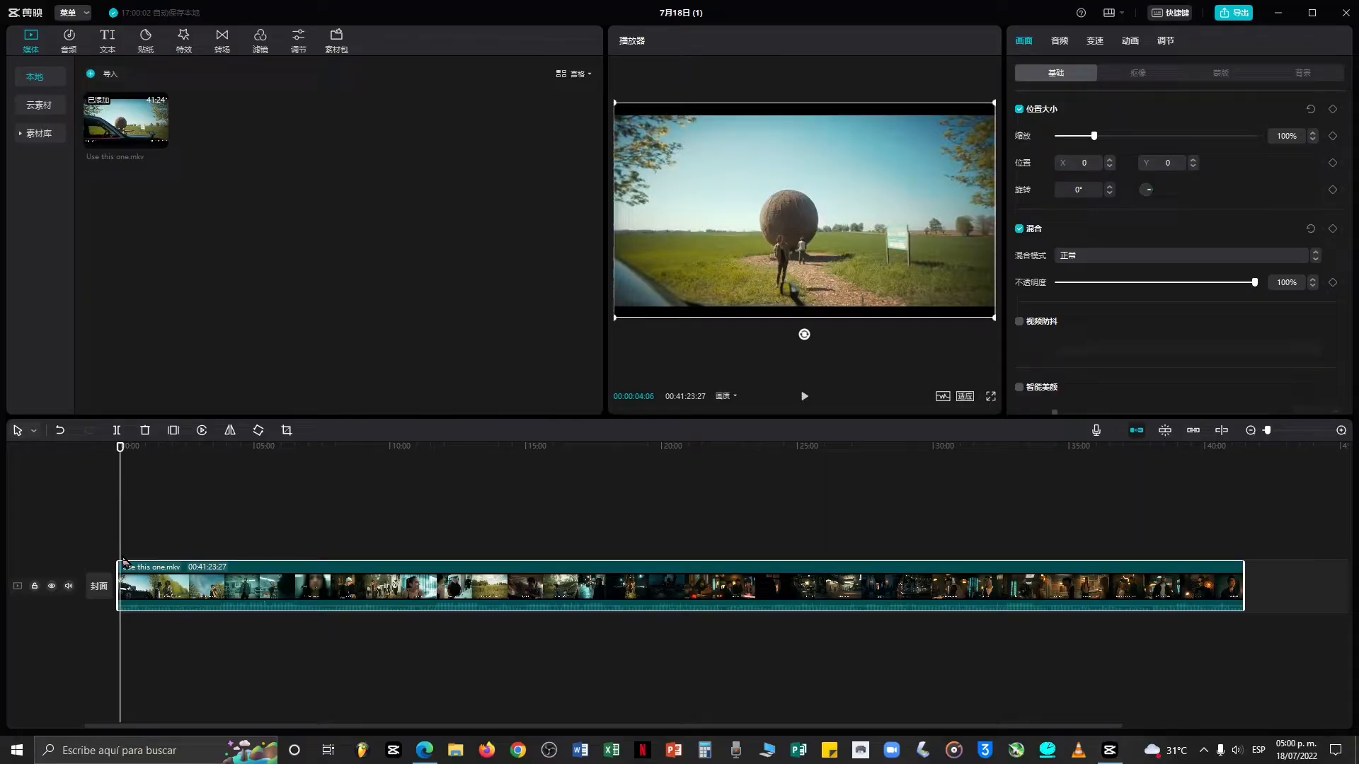
left_click(130, 504)
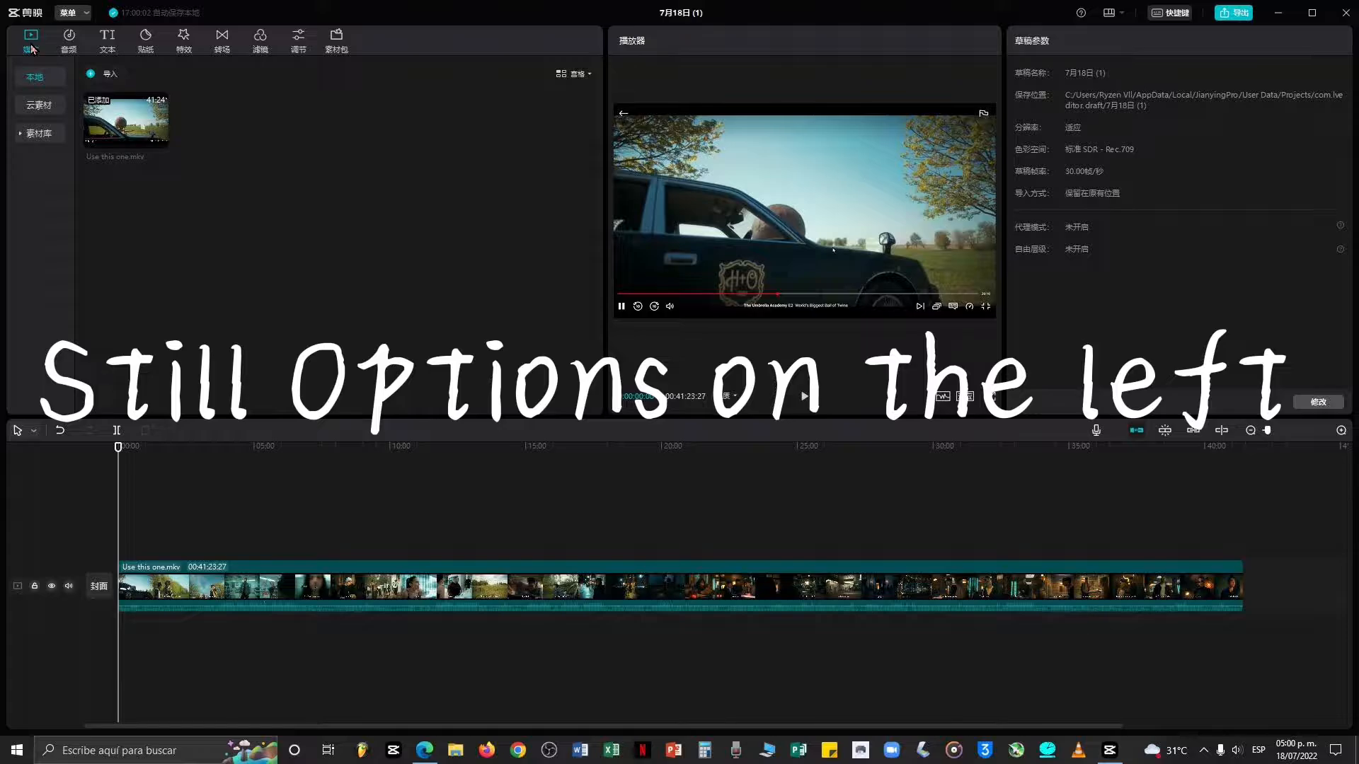
Open the material library and preview the black, white, color-bar and meme stock clips.
left_click(33, 107)
left_click(34, 134)
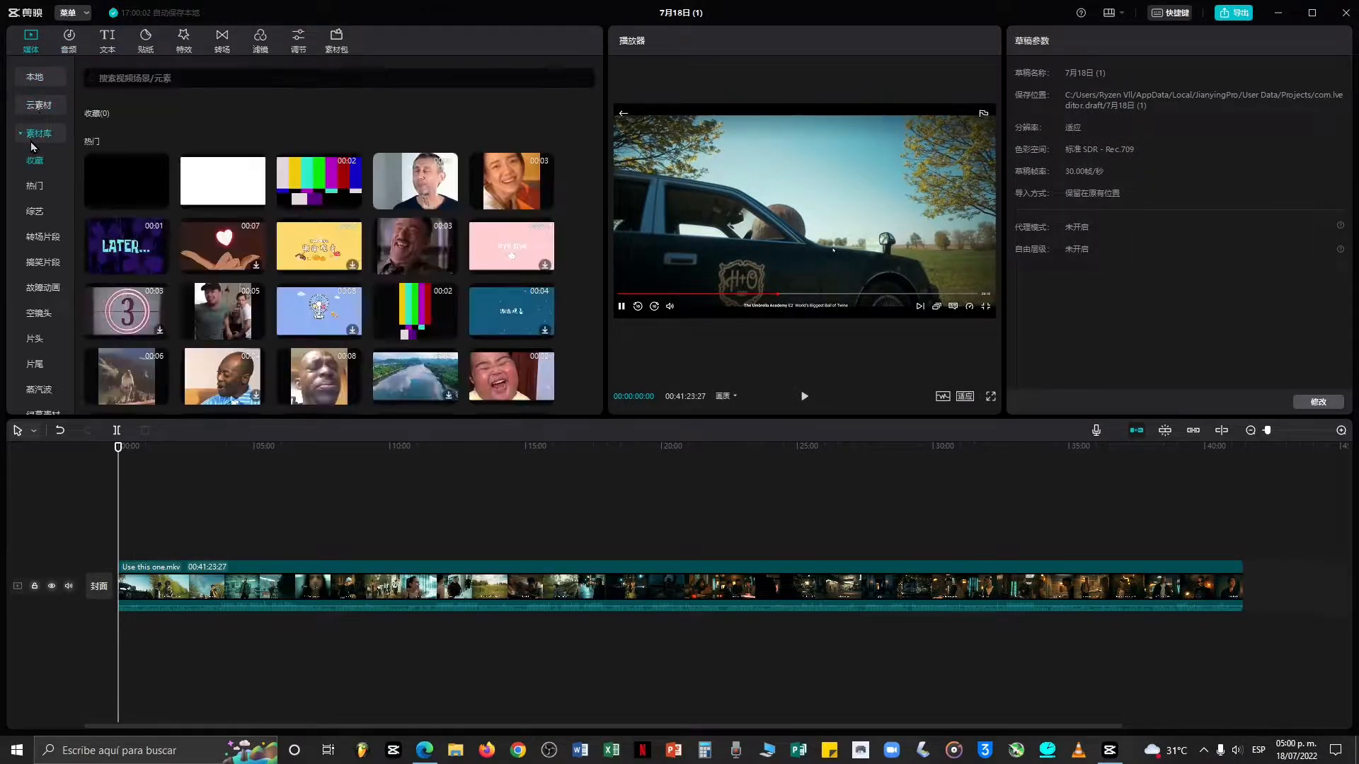
scroll(522, 281, "down", 3)
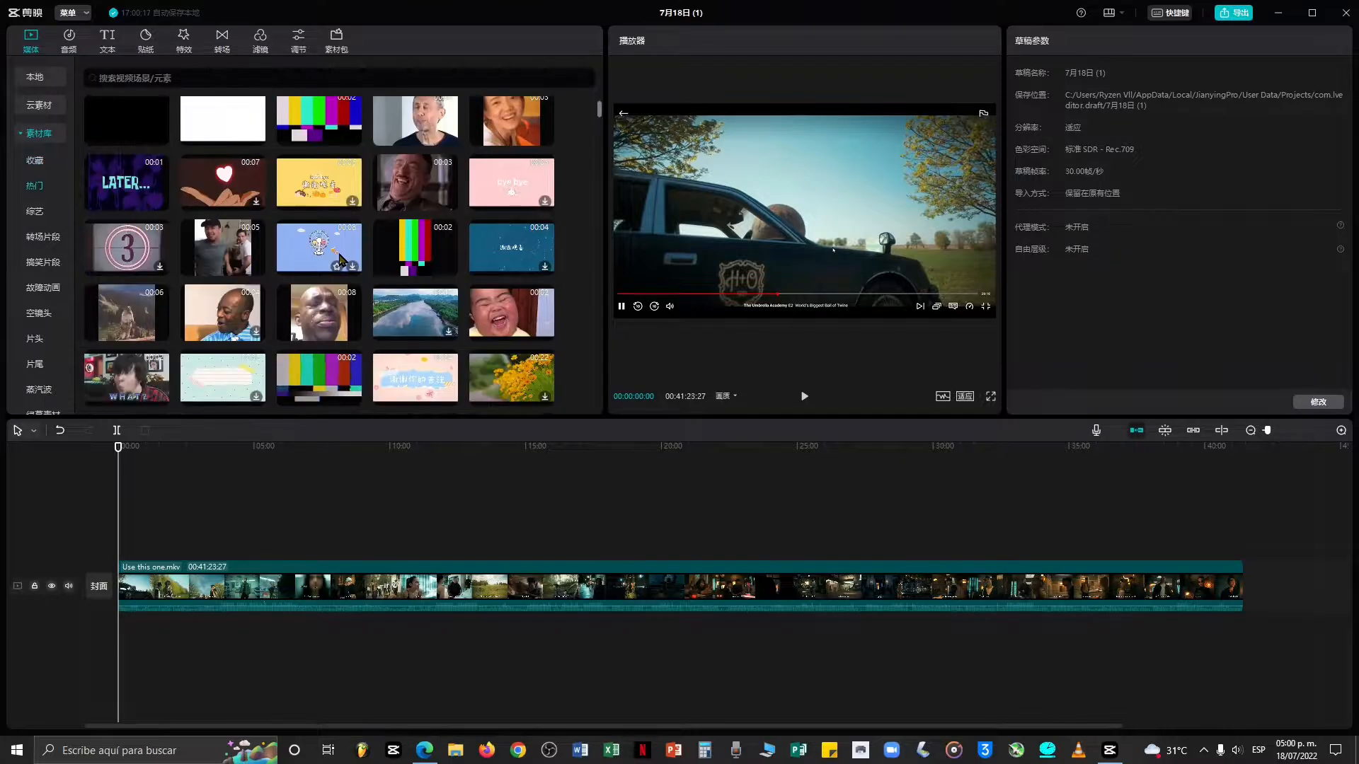
scroll(339, 248, "up", 3)
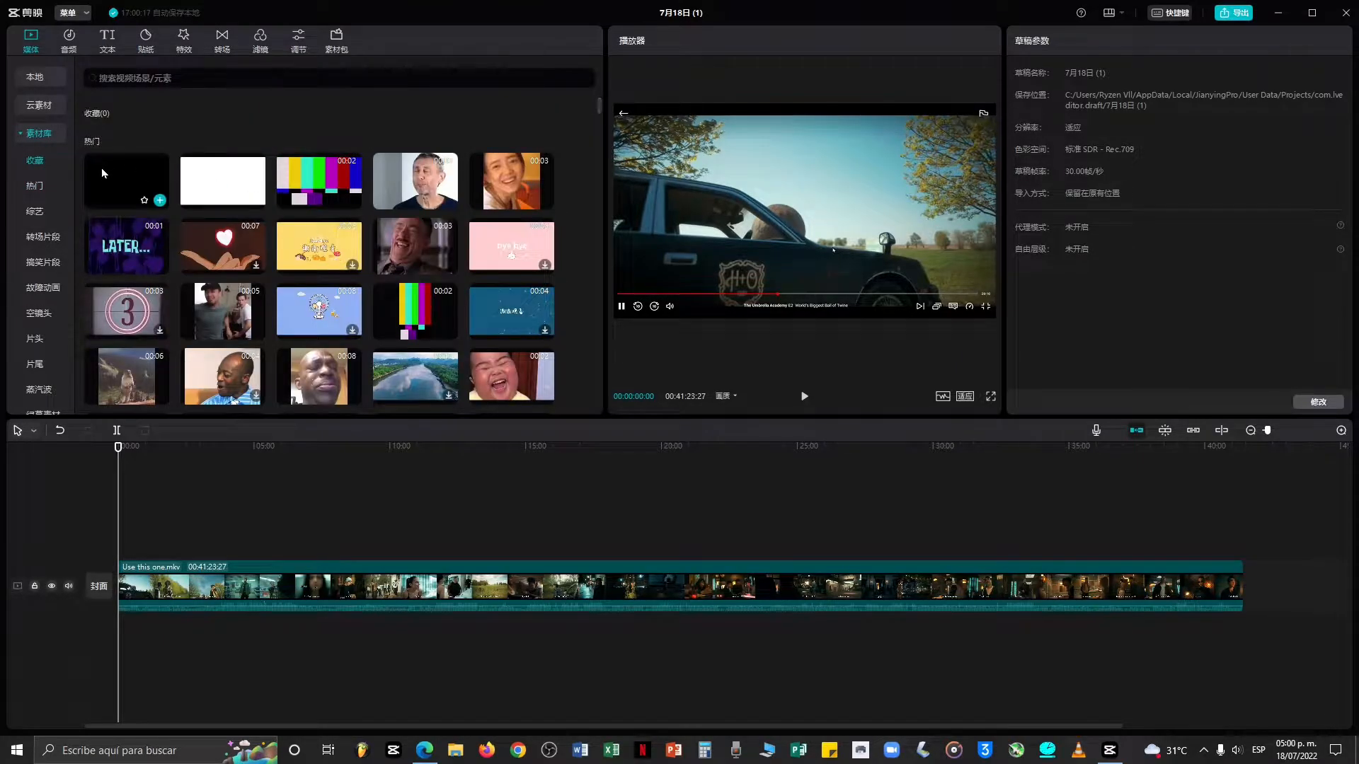
left_click(116, 183)
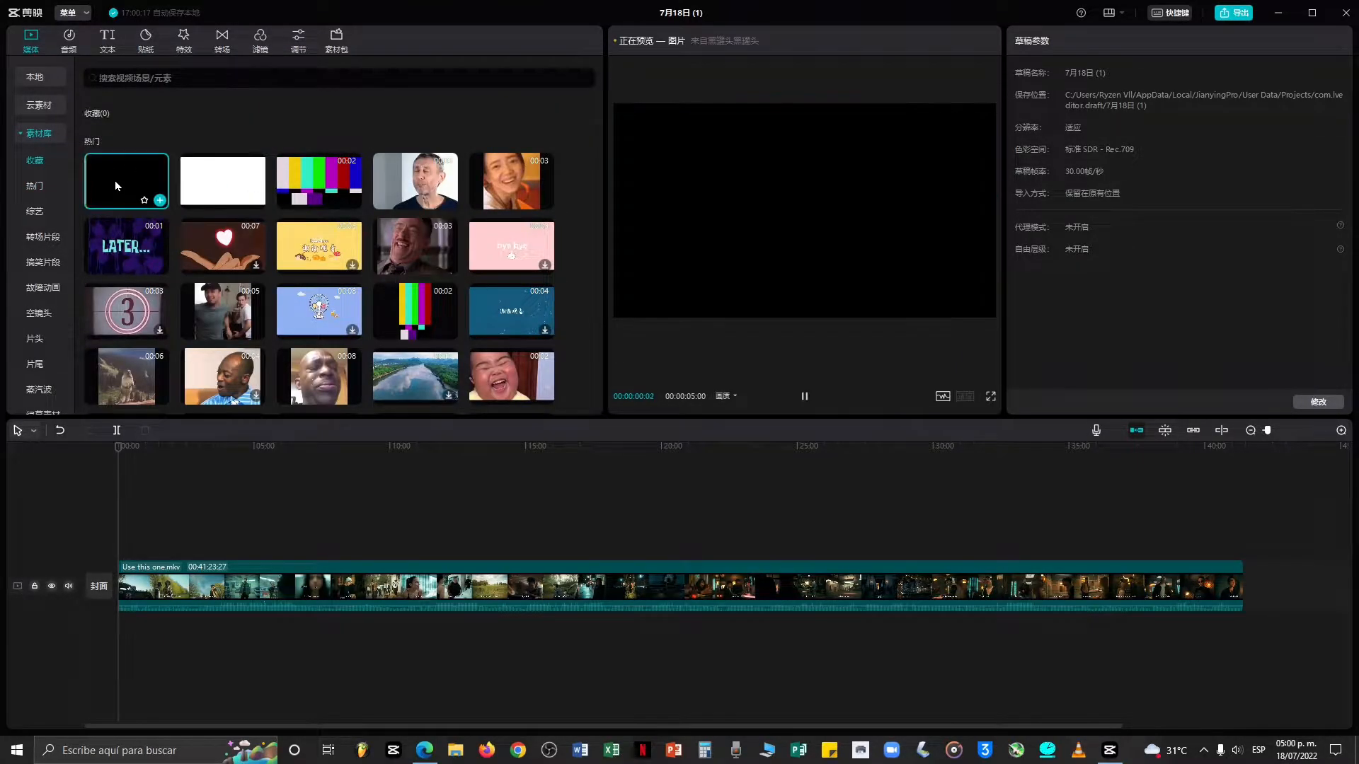
left_click(227, 182)
left_click(322, 186)
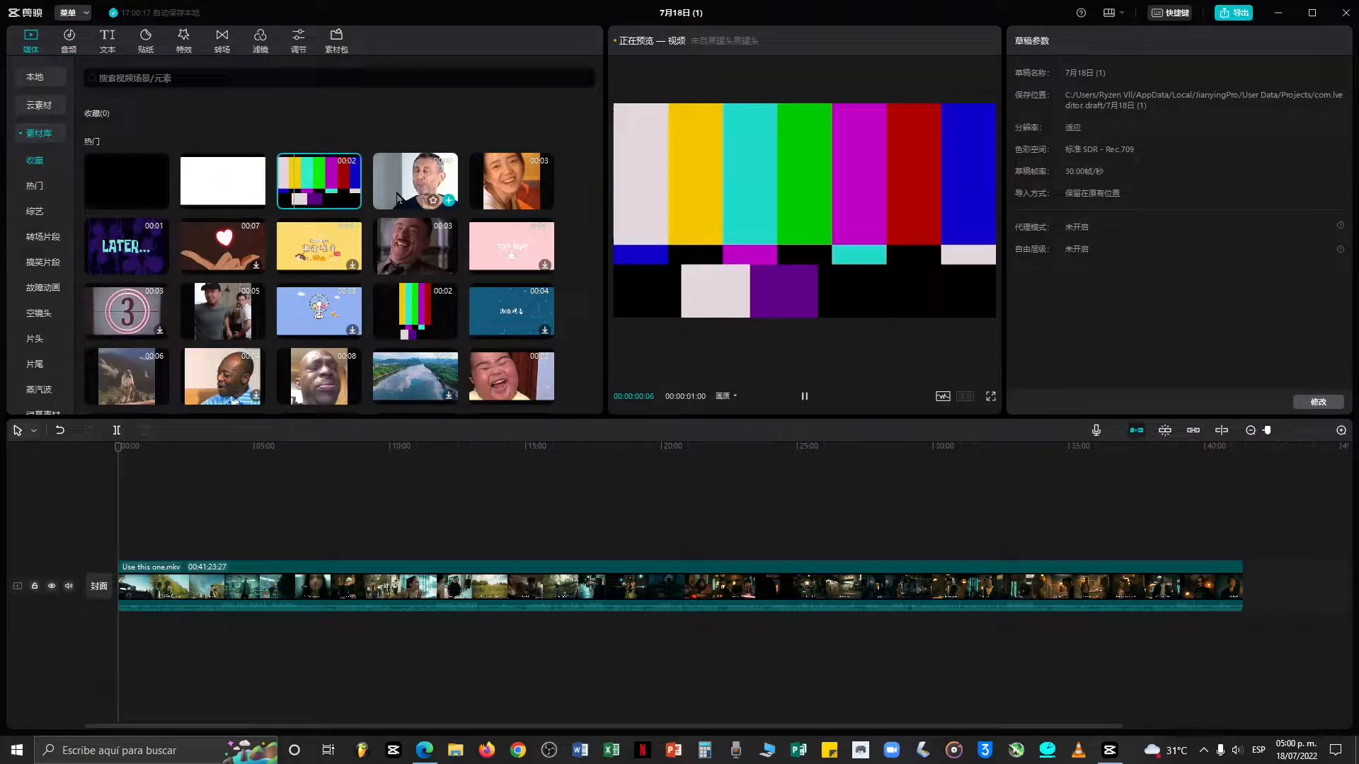
left_click(434, 190)
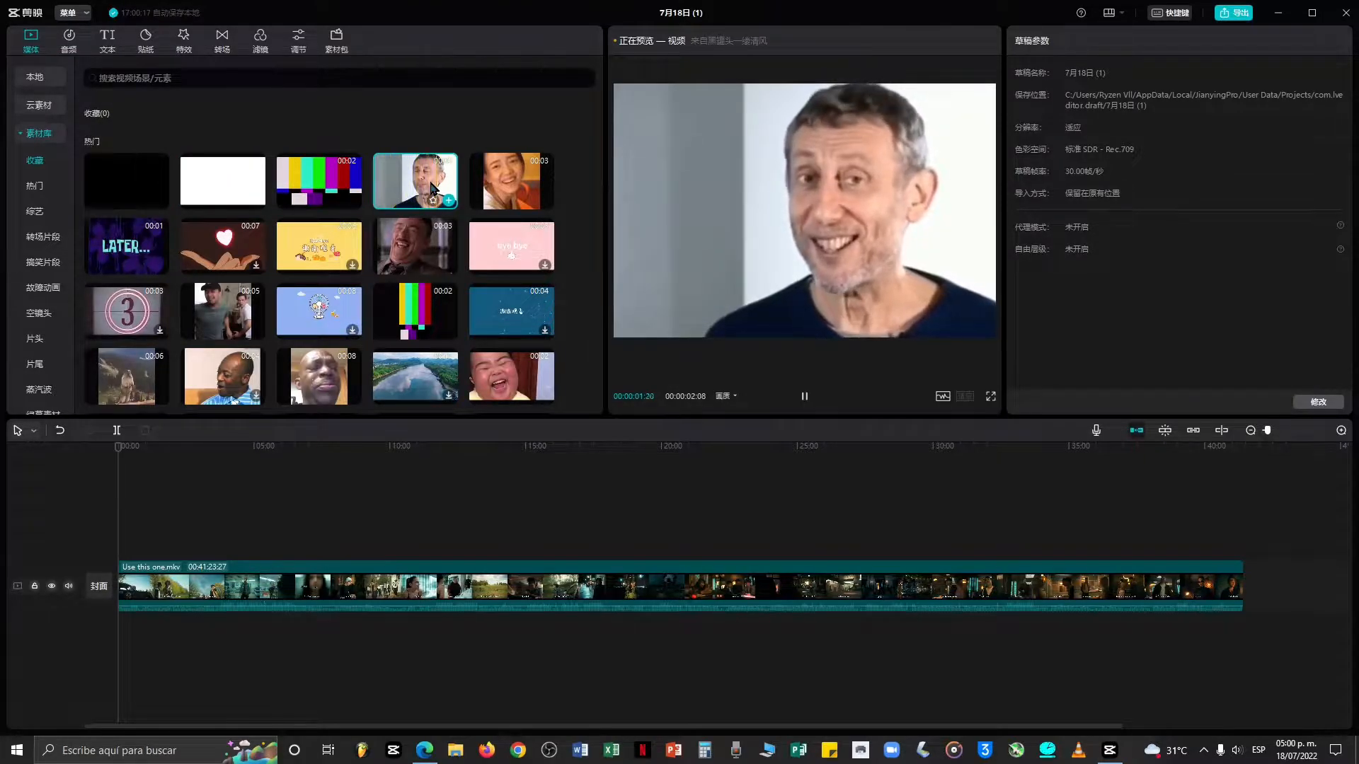
Browse the library categories 热门, 综艺, 转场片段, 搞笑片段 and 故障动画.
left_click(35, 186)
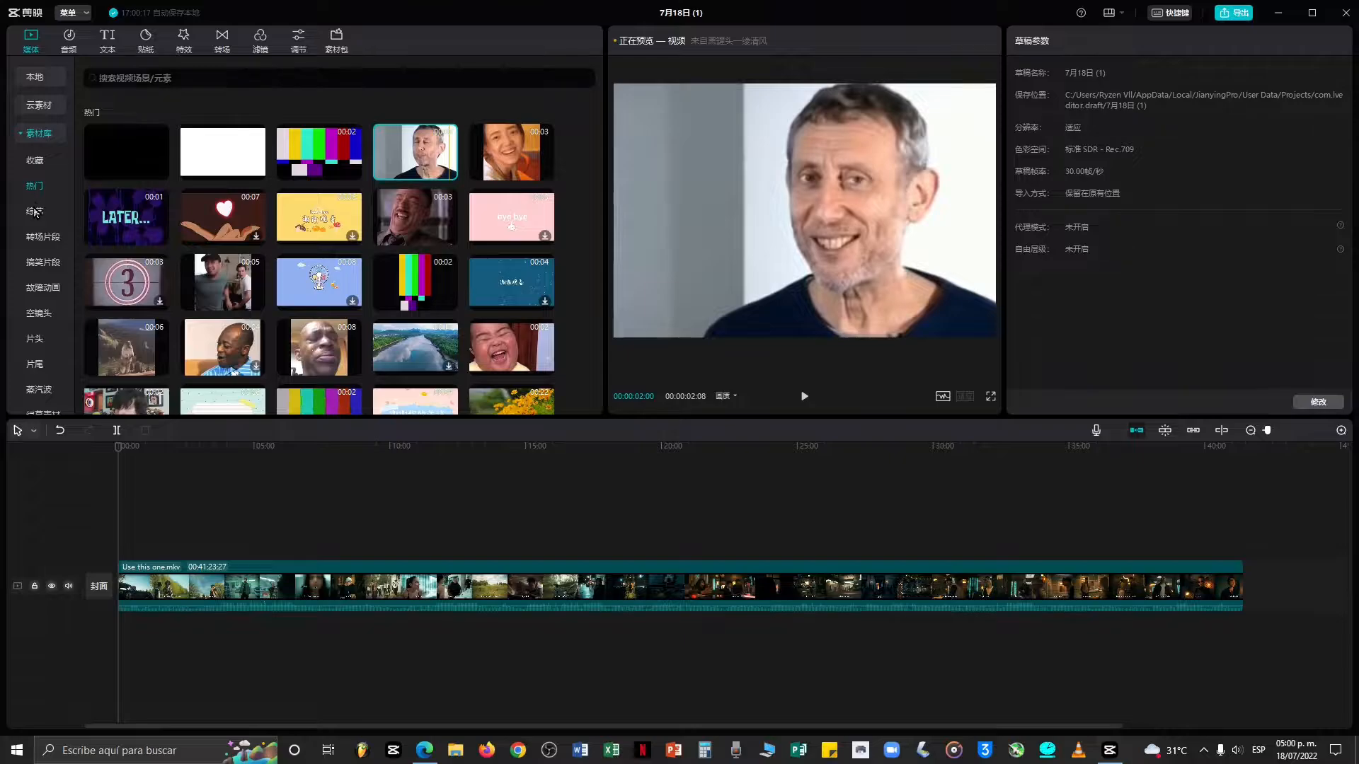
left_click(35, 213)
left_click(45, 239)
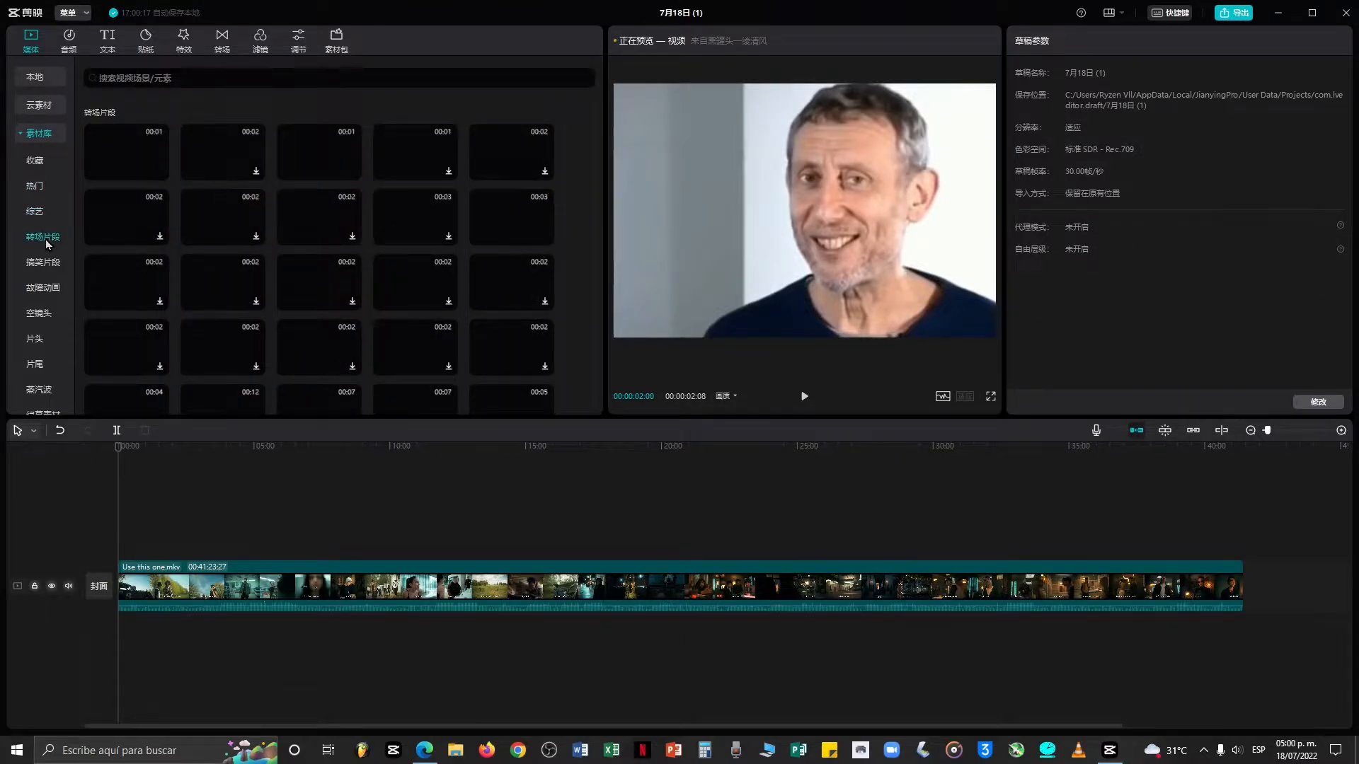
left_click(49, 265)
left_click(48, 290)
left_click(32, 142)
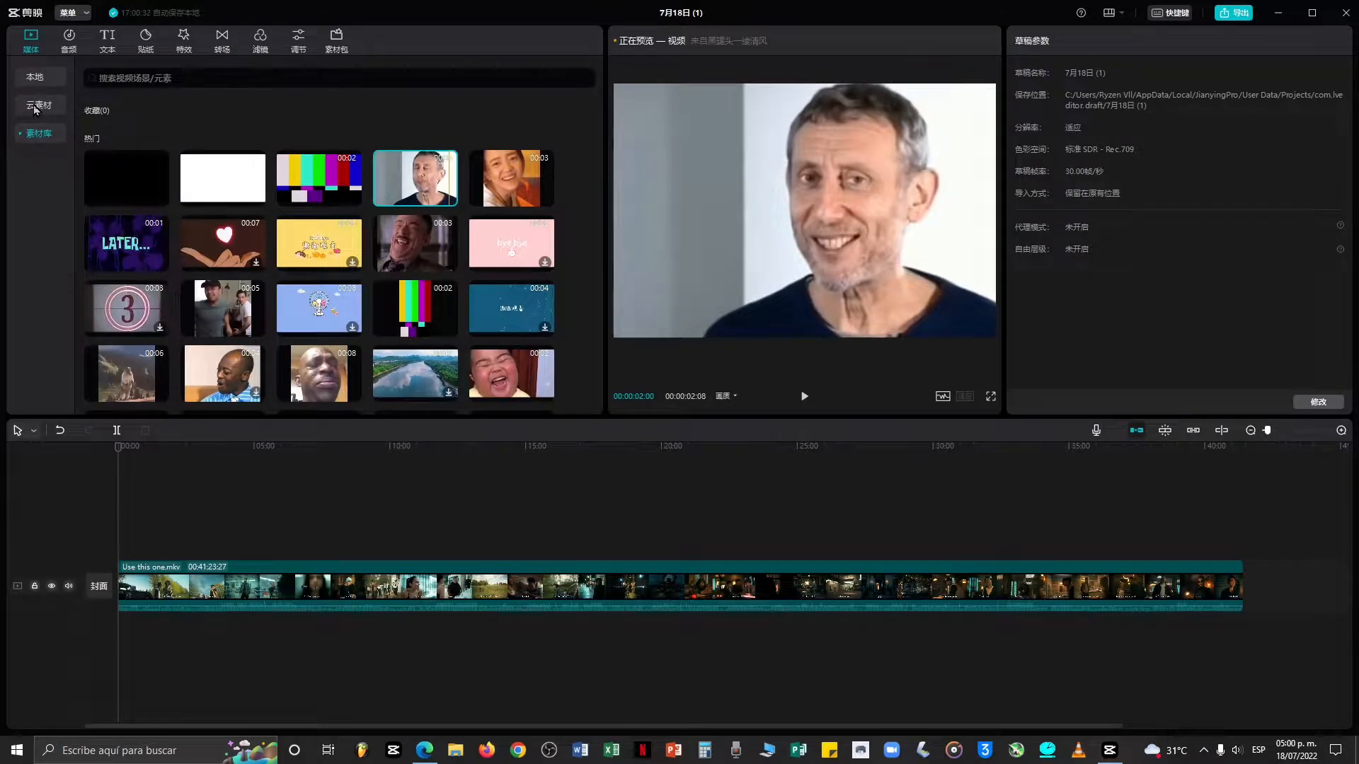
Switch between the local, cloud and material library sources.
left_click(39, 82)
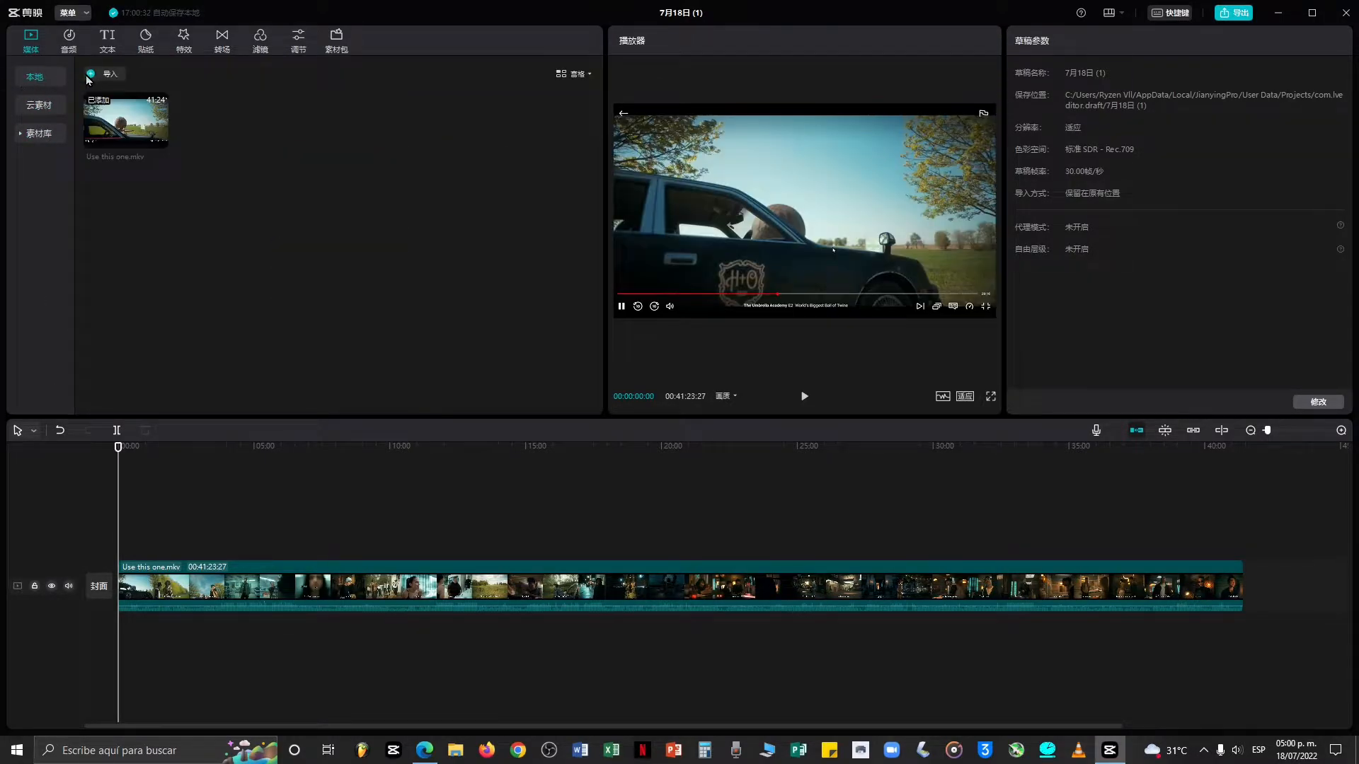
left_click(39, 106)
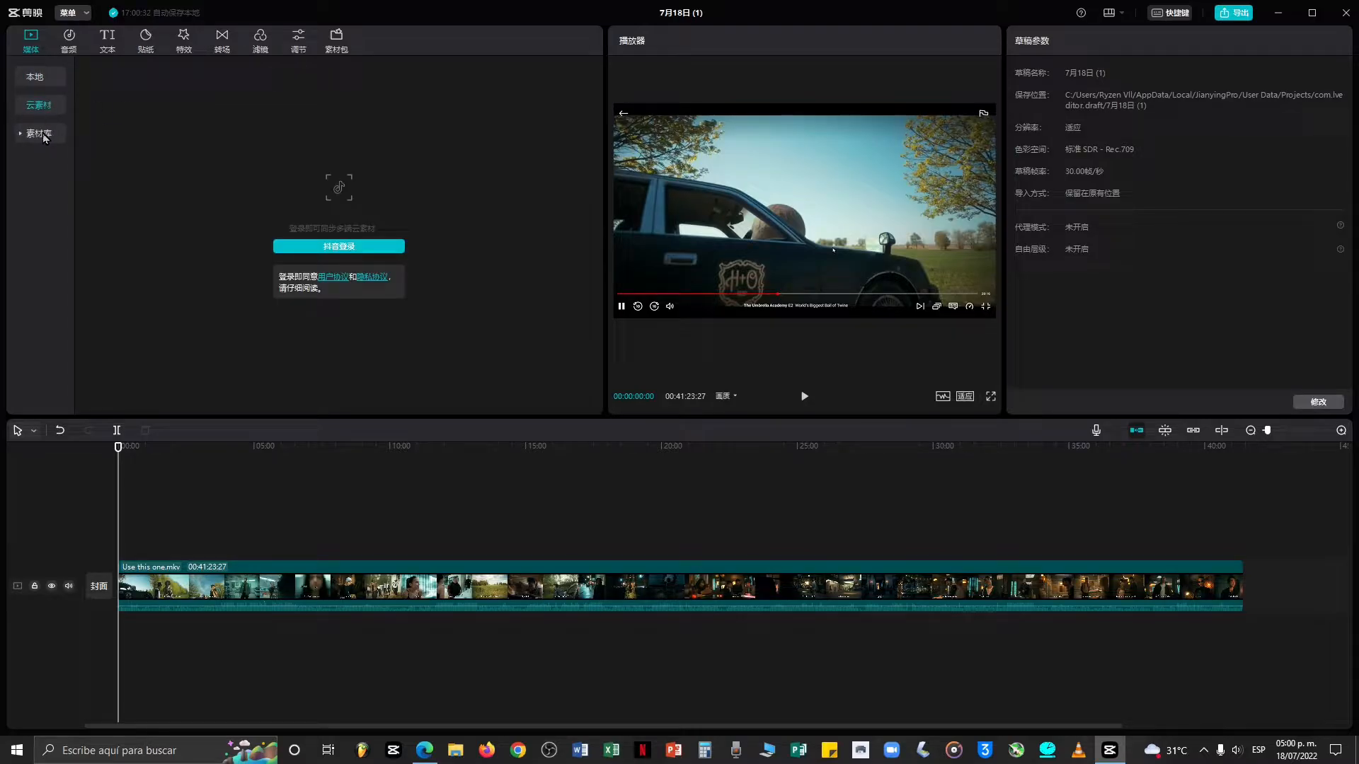
left_click(39, 133)
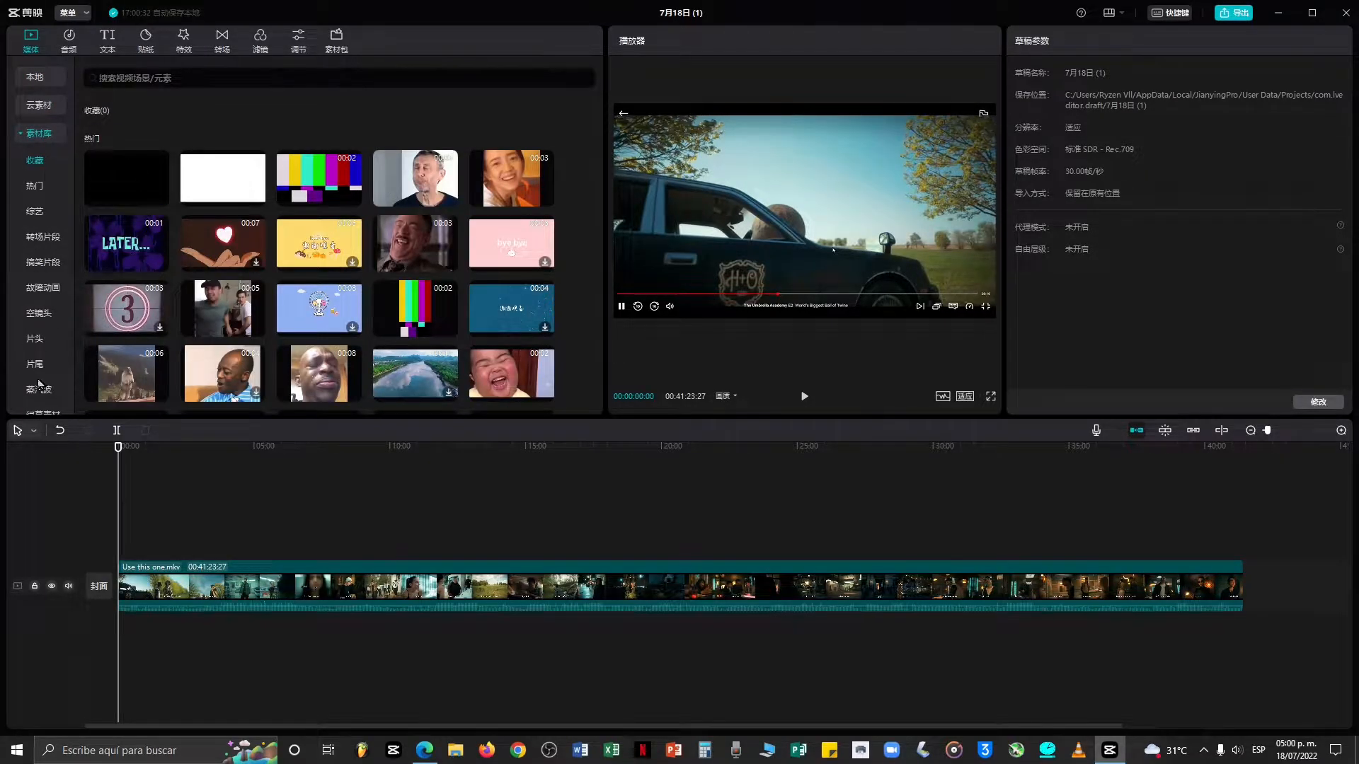
left_click(42, 135)
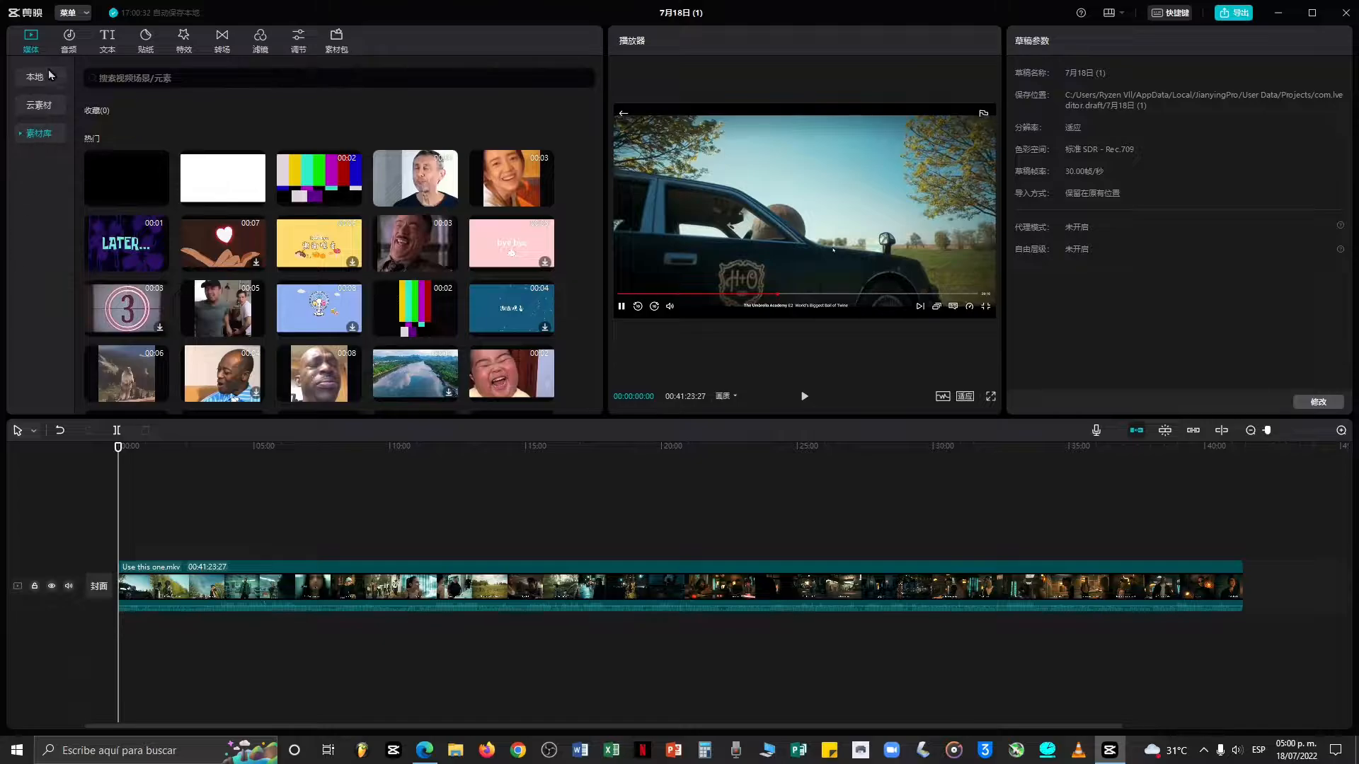
Open the audio section and browse music categories such as 抖音, 纯音乐, VLOG, 旅行 and 美妆&时尚.
left_click(70, 35)
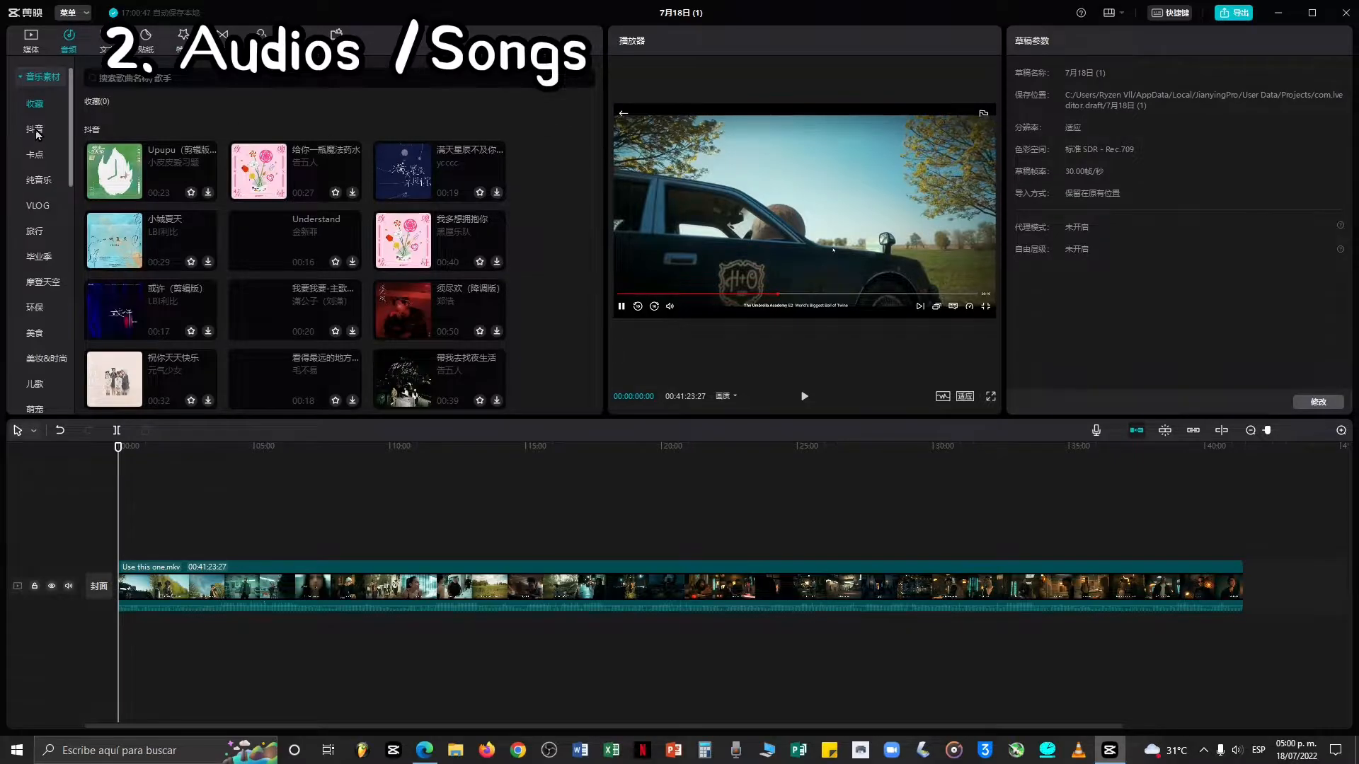
left_click(37, 182)
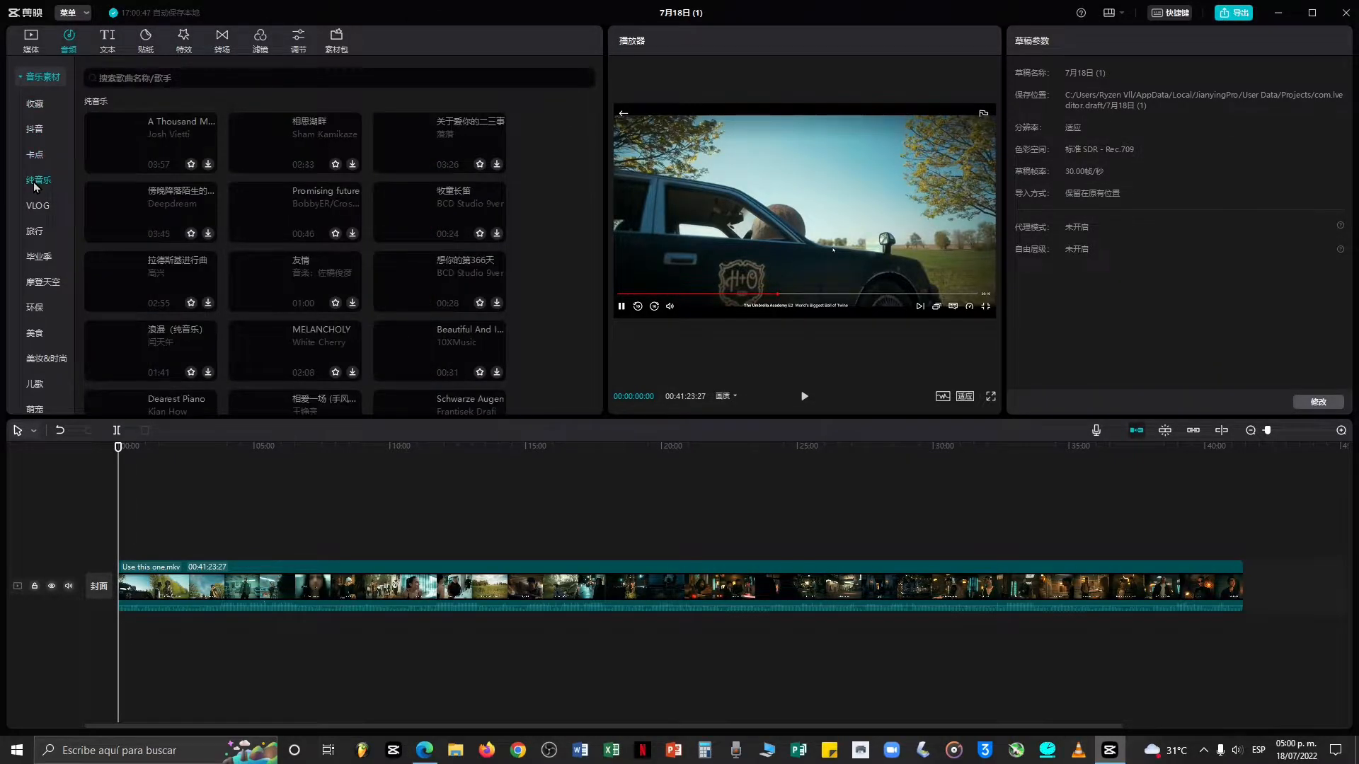
left_click(32, 209)
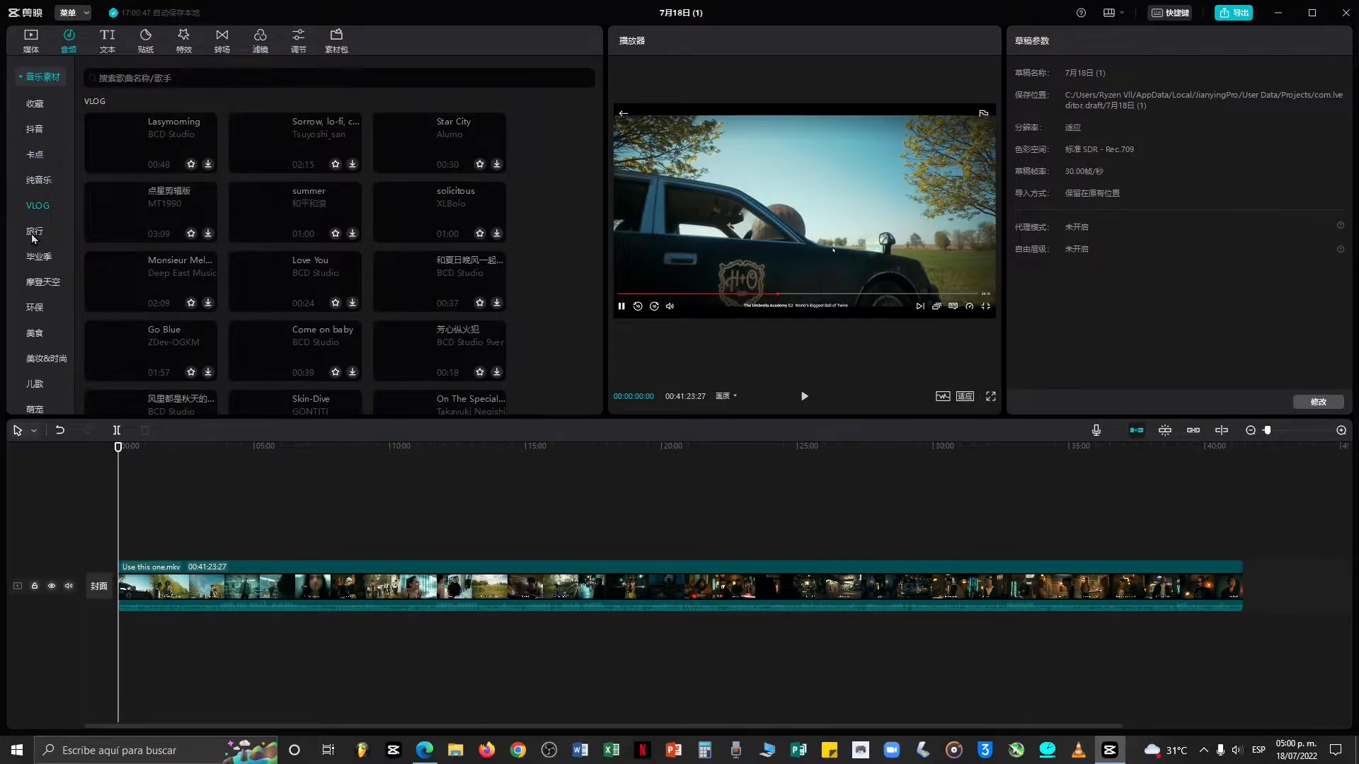
left_click(32, 235)
left_click(35, 259)
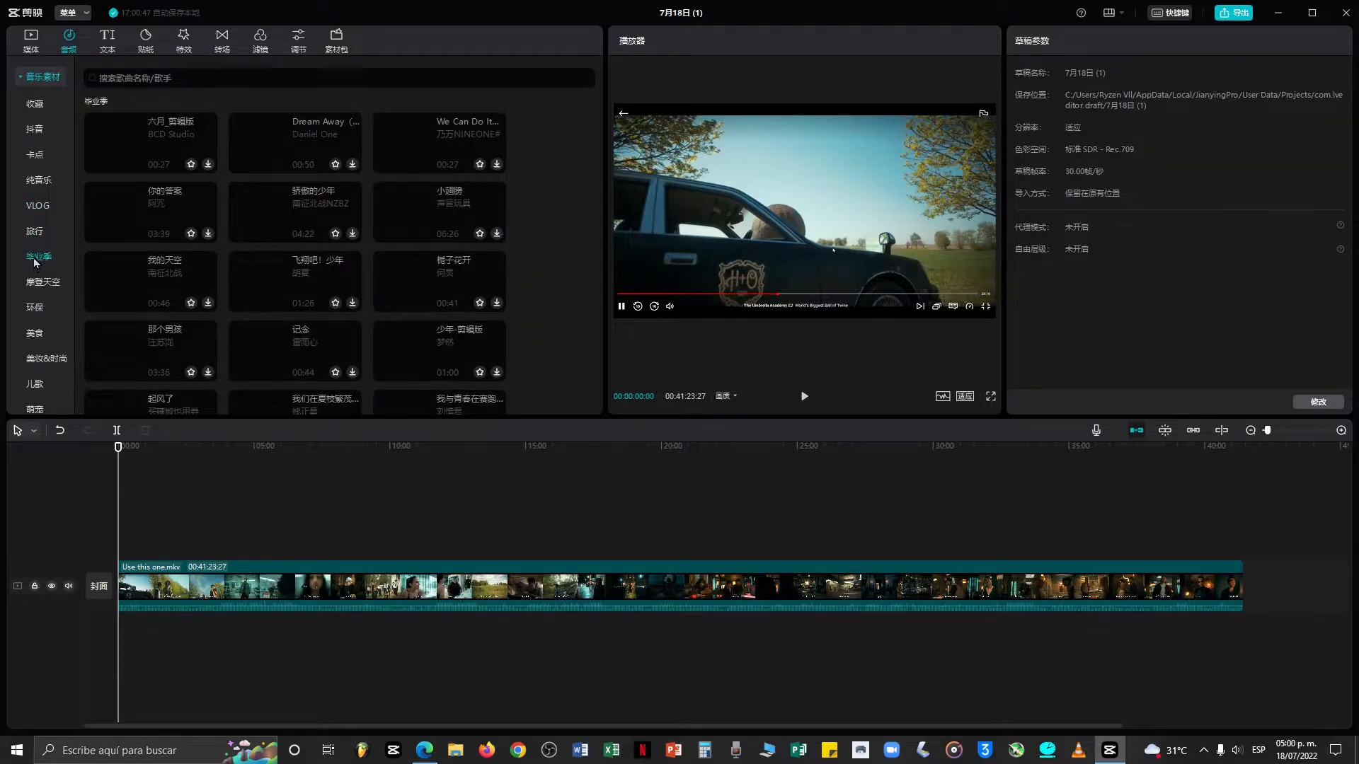
left_click(37, 284)
left_click(35, 308)
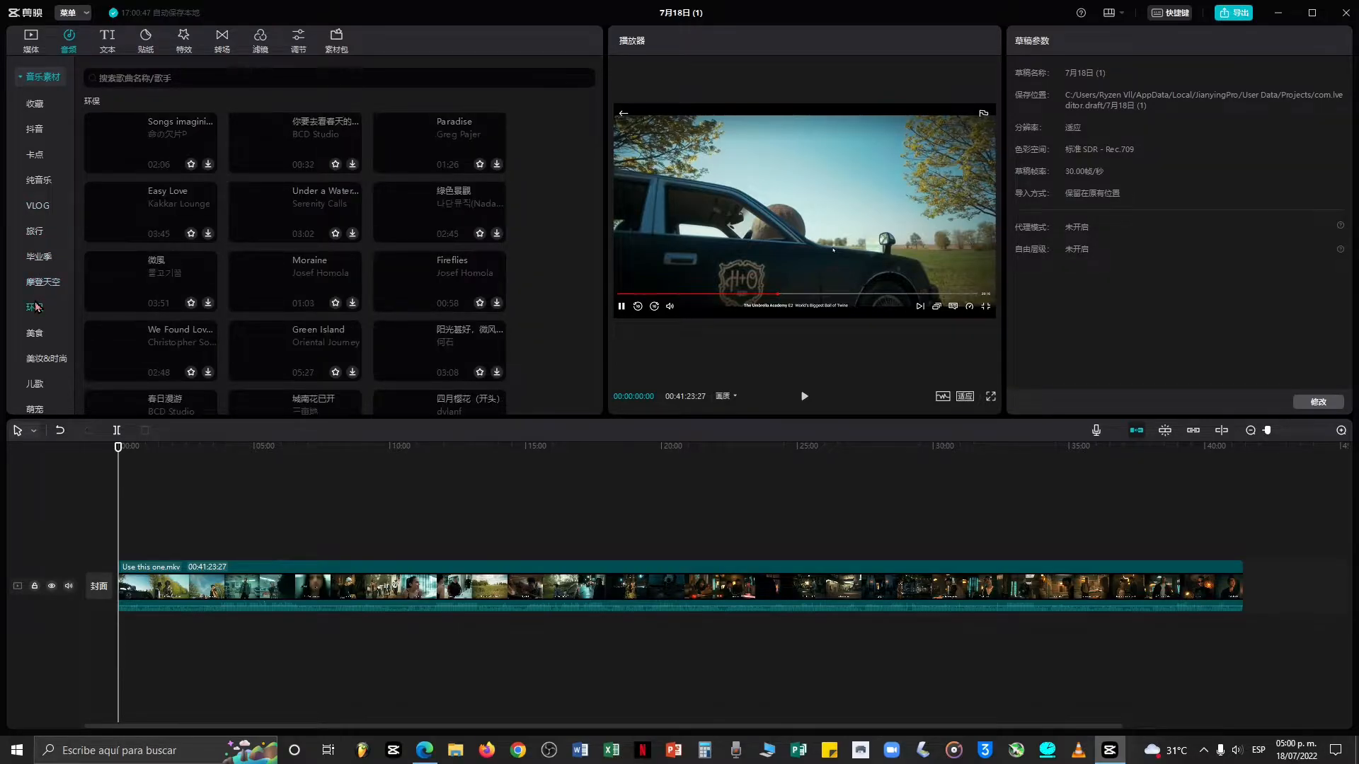
left_click(34, 333)
left_click(37, 361)
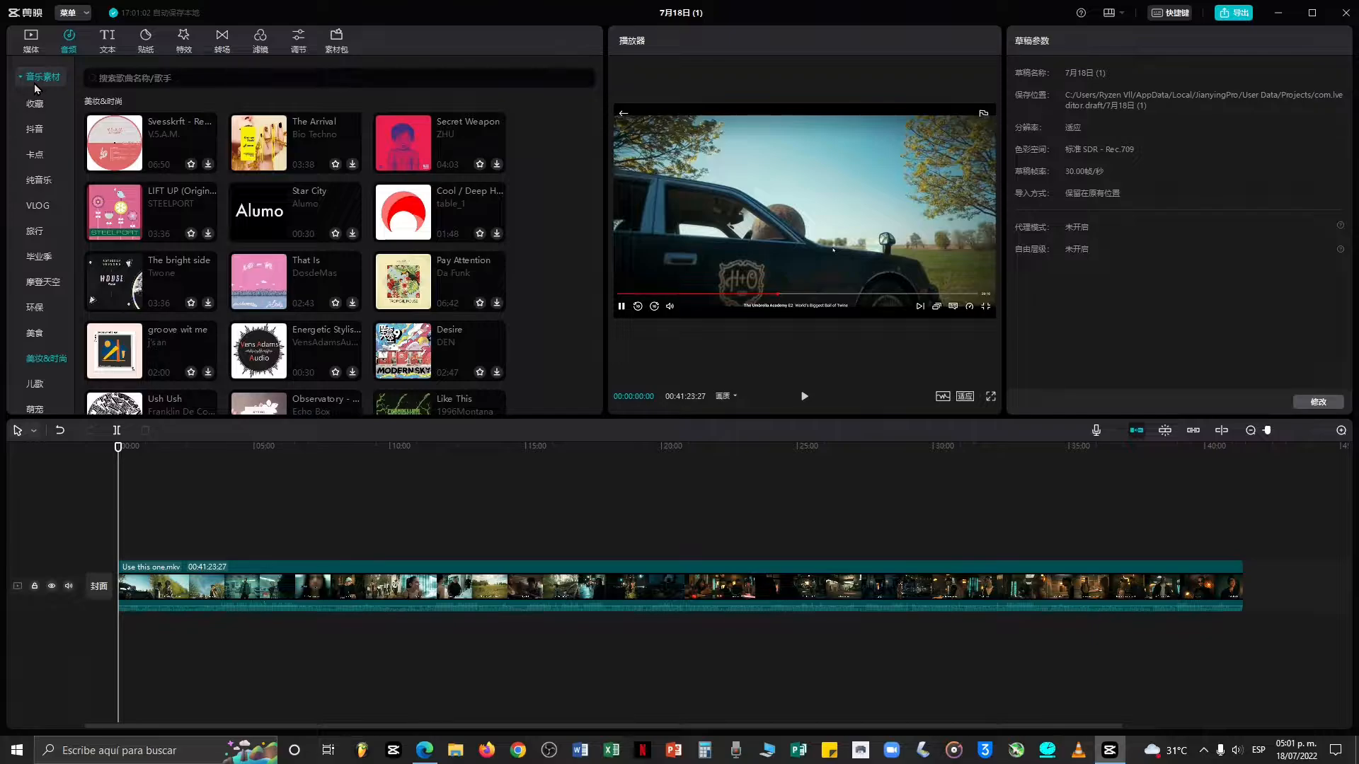
Browse the sound effect library categories 笑声 and 综艺.
left_click(34, 79)
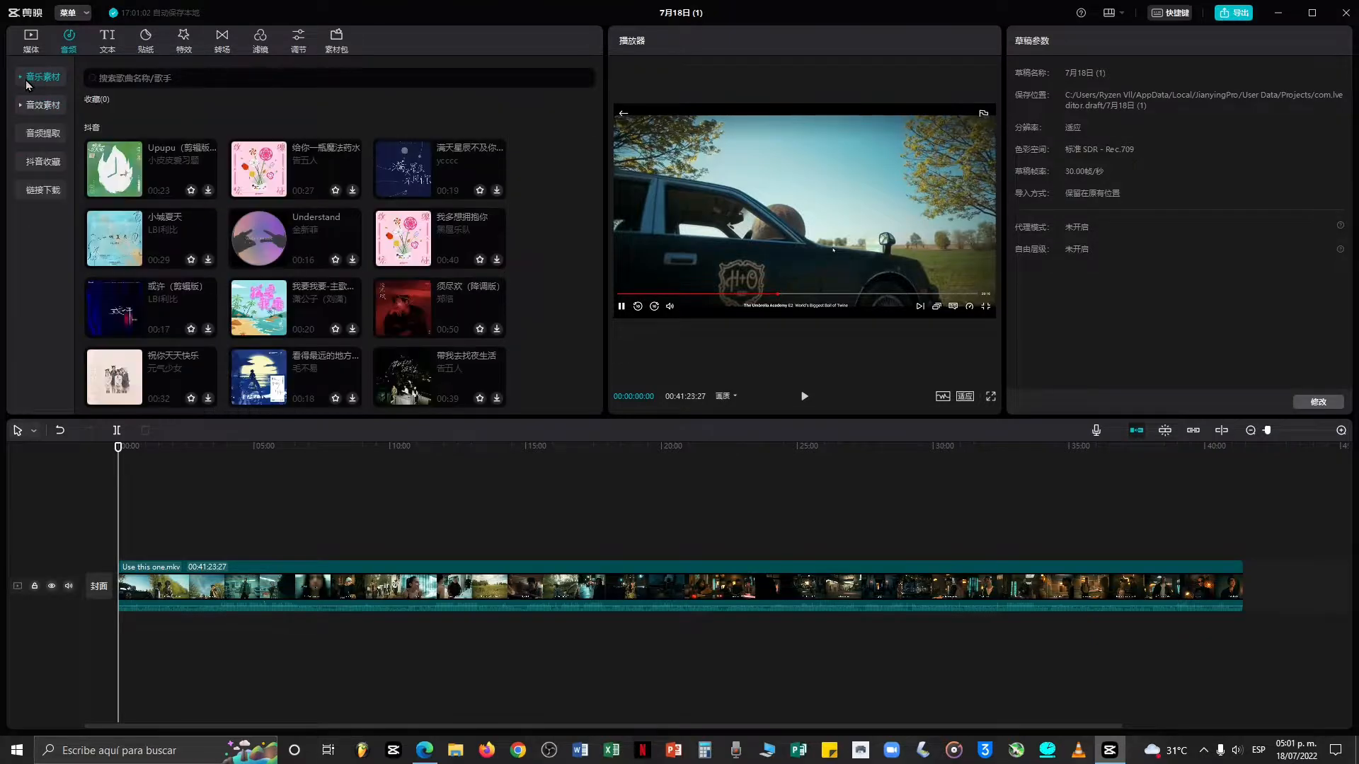
left_click(44, 105)
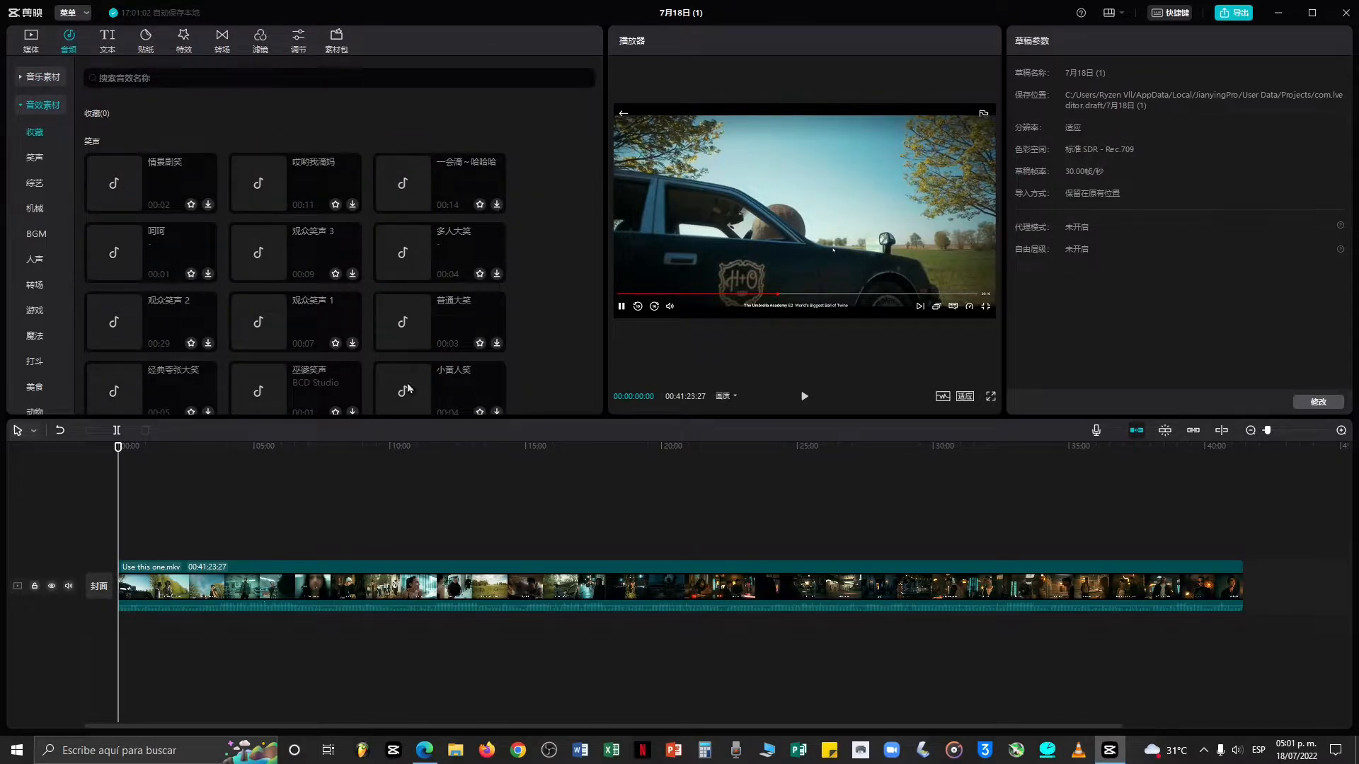
left_click(34, 157)
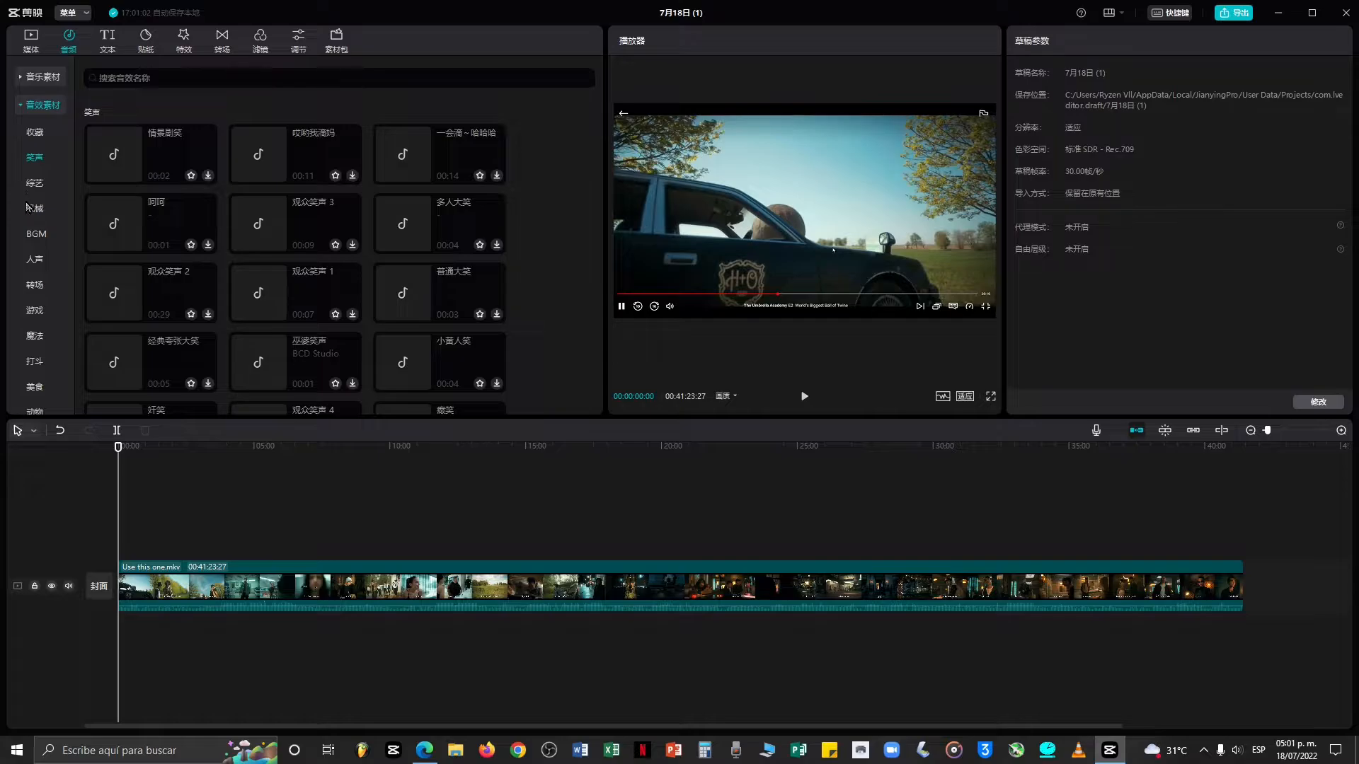
left_click(34, 182)
left_click(43, 108)
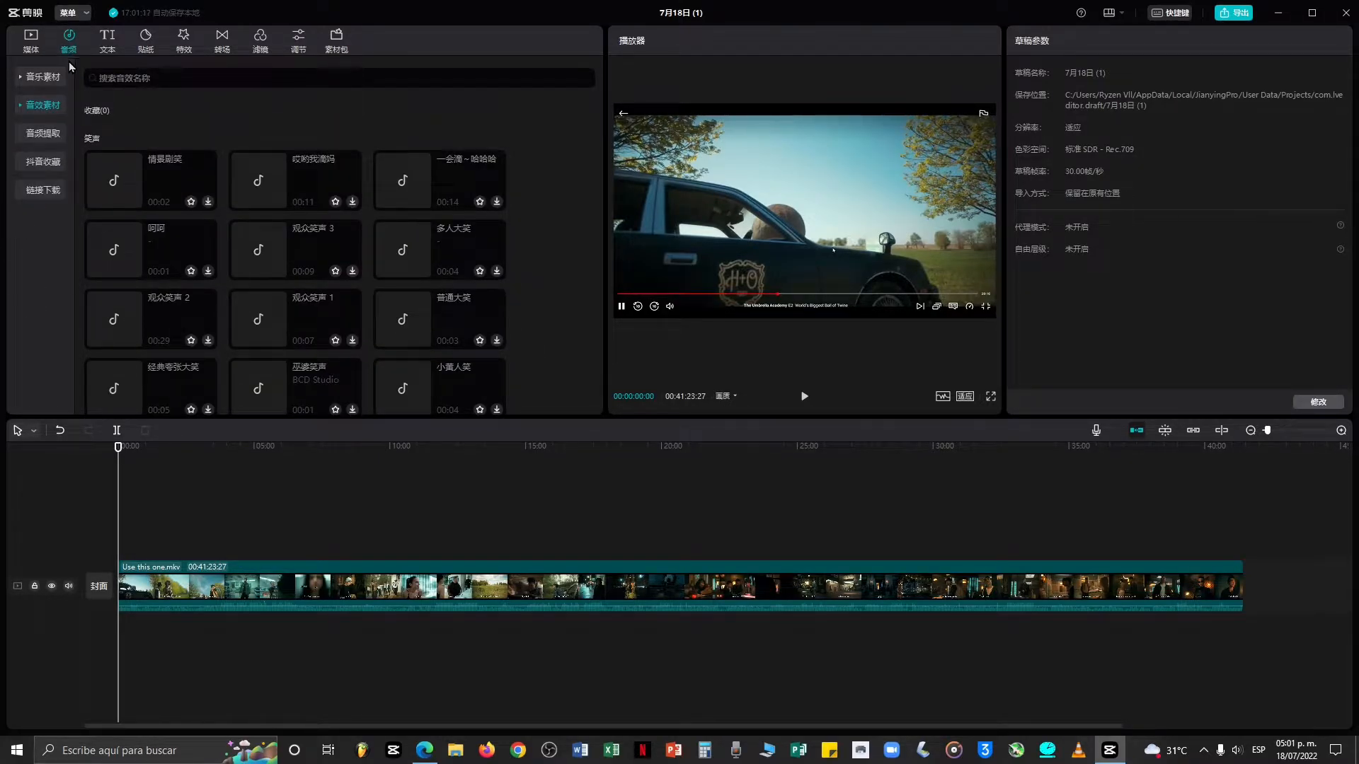
Open the text section and preview the default text preset on the video.
left_click(107, 40)
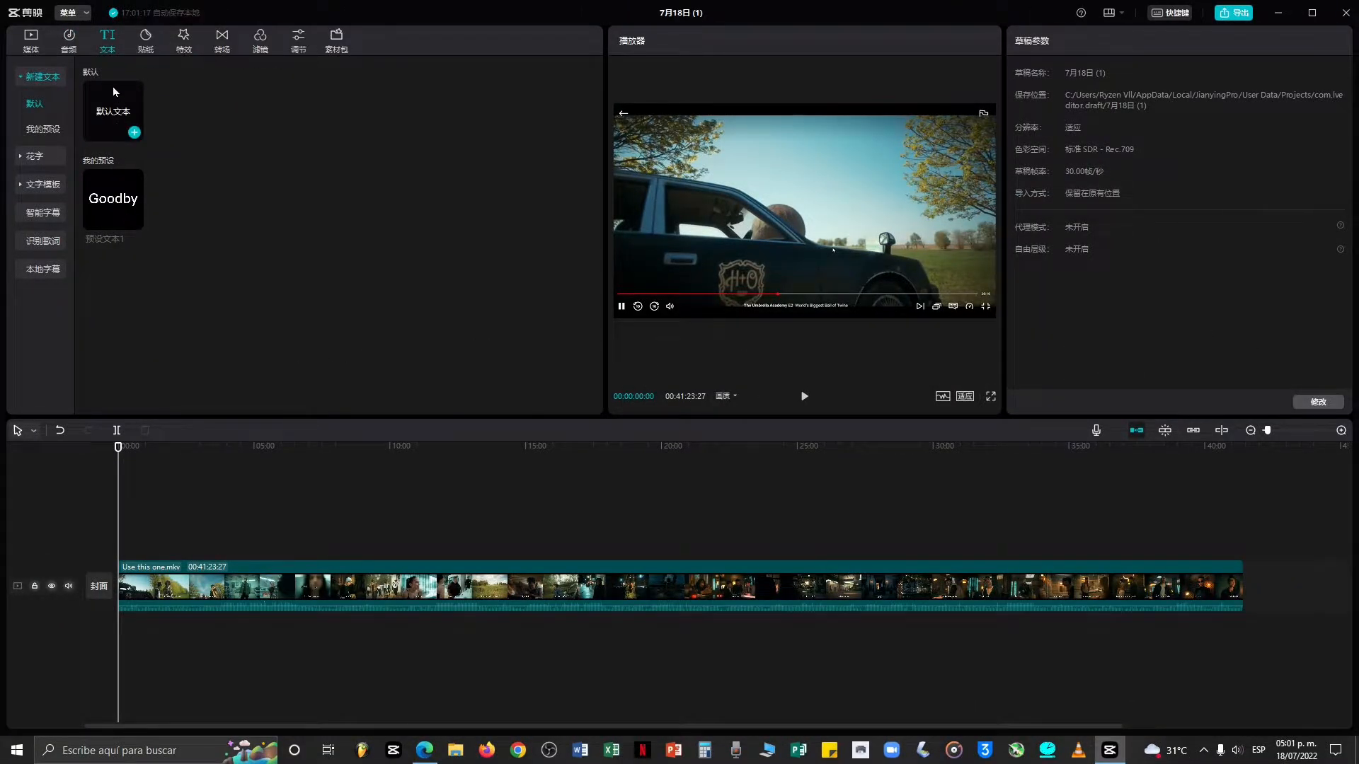
mouse_move(117, 117)
left_mouse_down()
mouse_move(174, 263)
mouse_move(308, 270)
mouse_move(227, 267)
mouse_move(120, 136)
left_mouse_up()
left_click(114, 116)
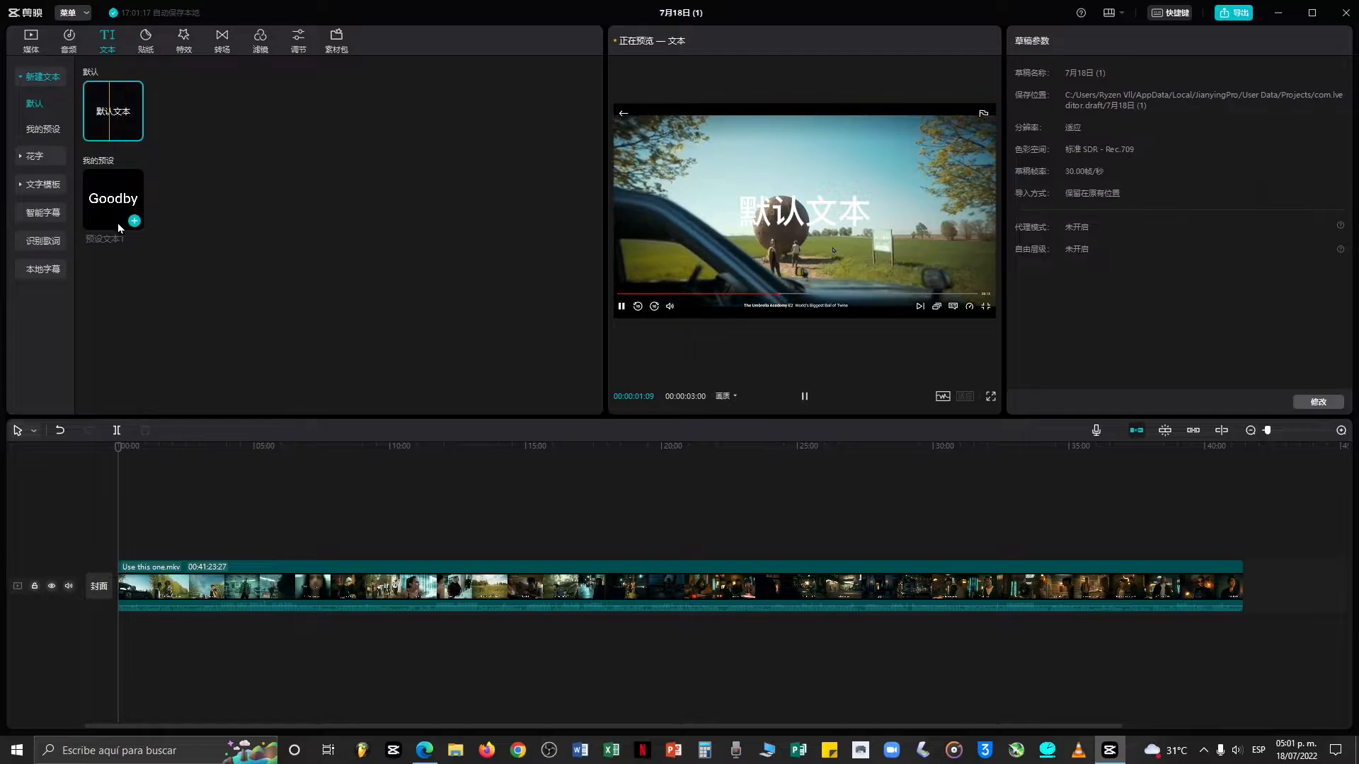
key("space")
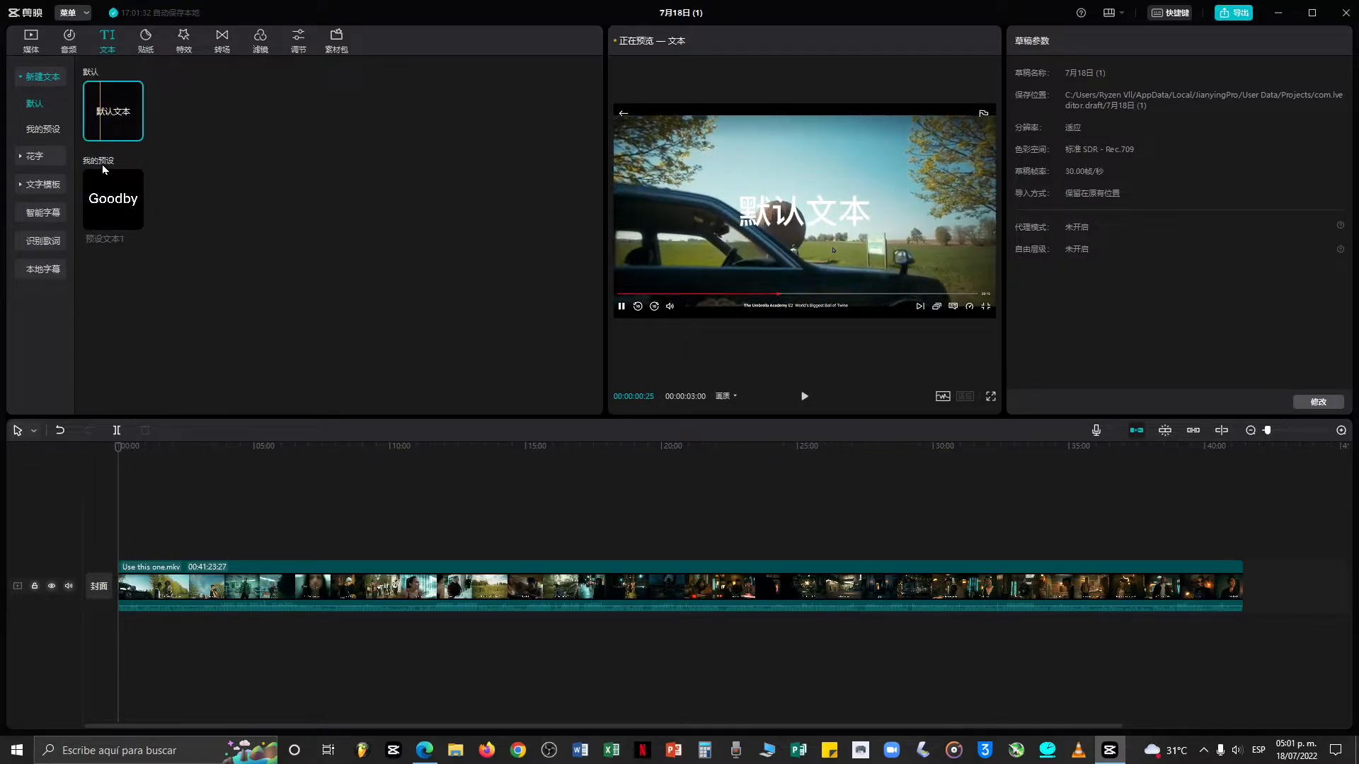
Add the default text to a track above the video and change its text to The U Academy.
mouse_move(109, 118)
left_mouse_down()
mouse_move(189, 180)
mouse_move(247, 336)
mouse_move(206, 483)
left_mouse_up()
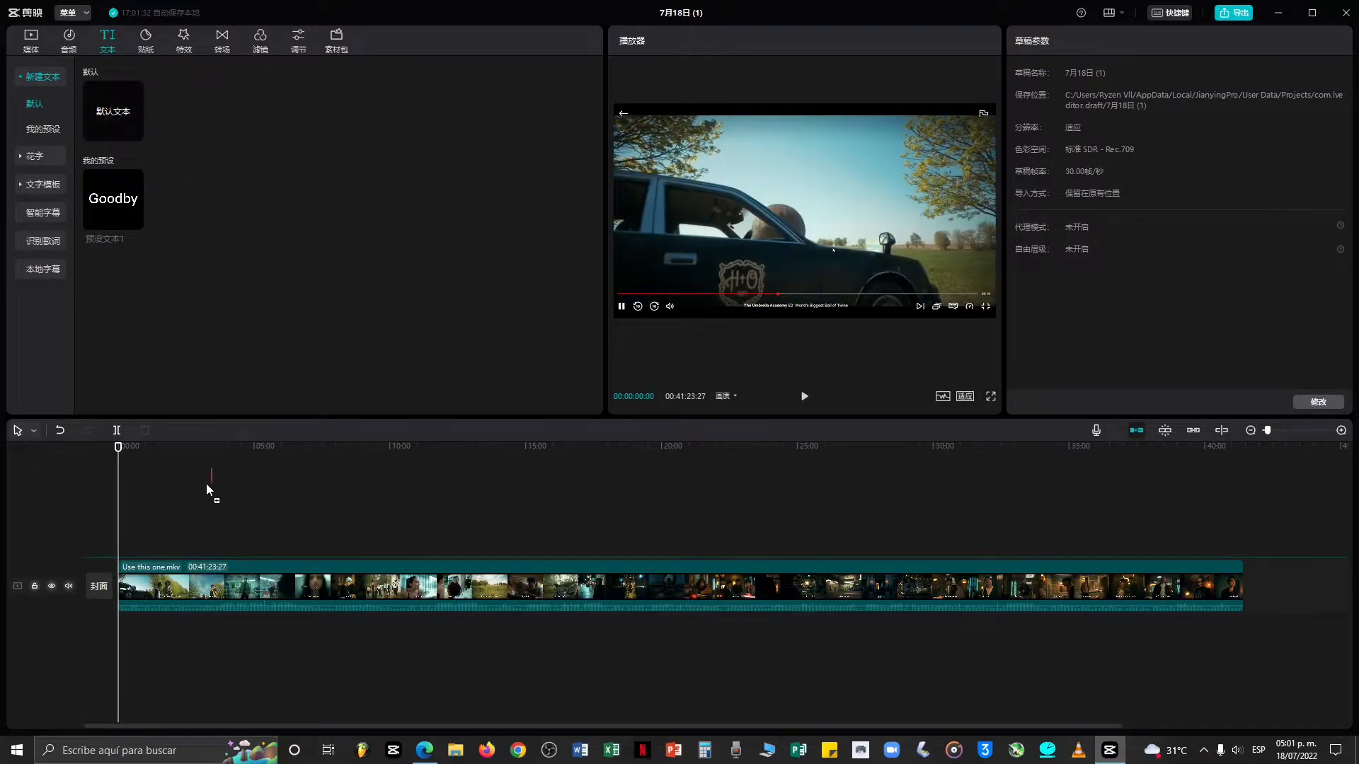
left_click_drag(164, 551, 165, 551)
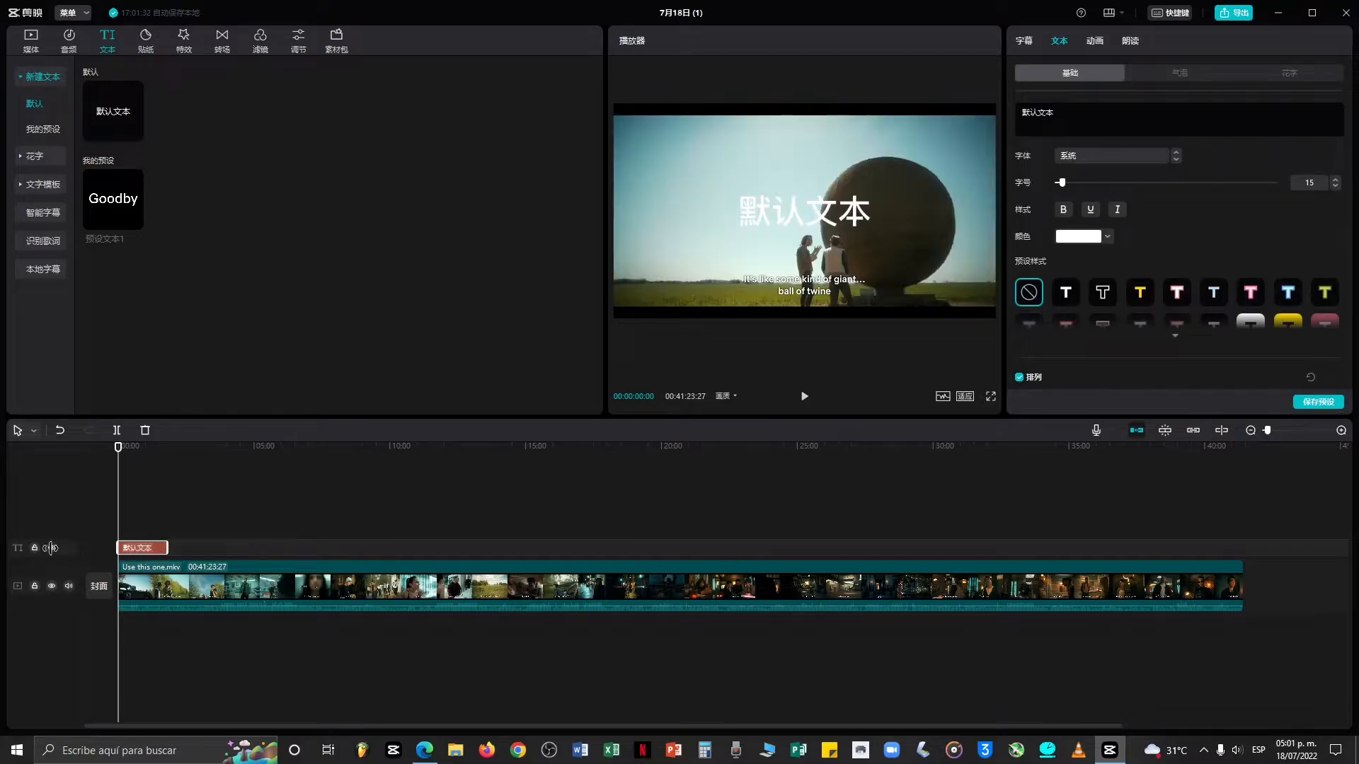
double_click(868, 197)
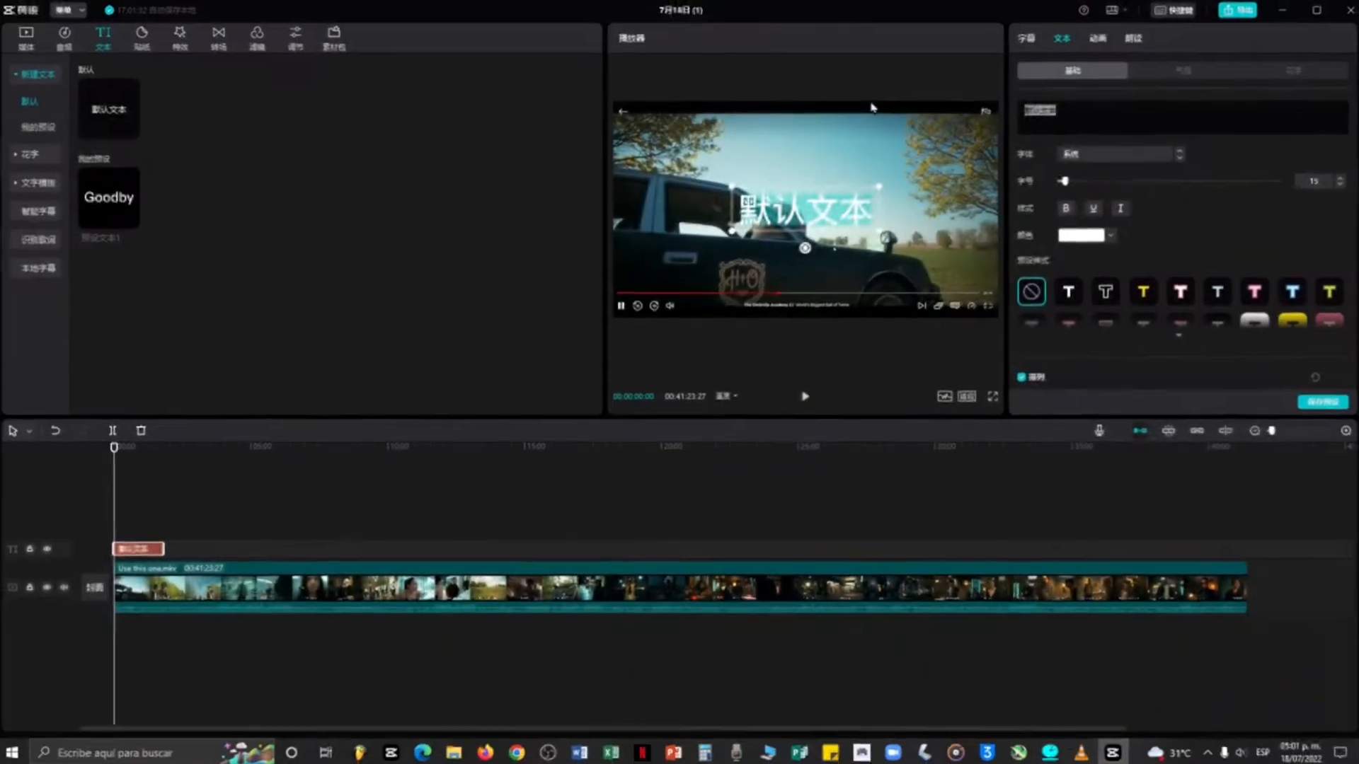
type("The U Academy")
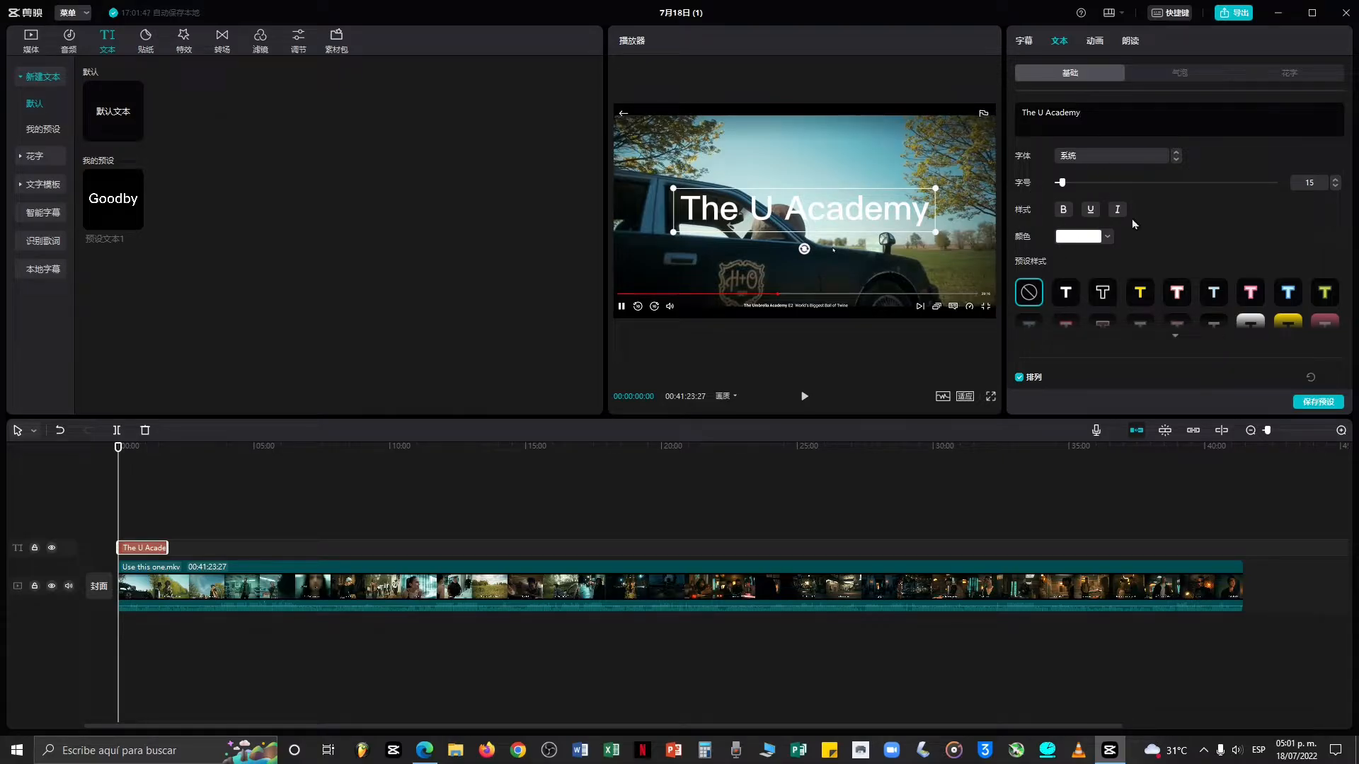
Cycle through the available fonts and pick a handwritten font for the title.
left_click(1172, 161)
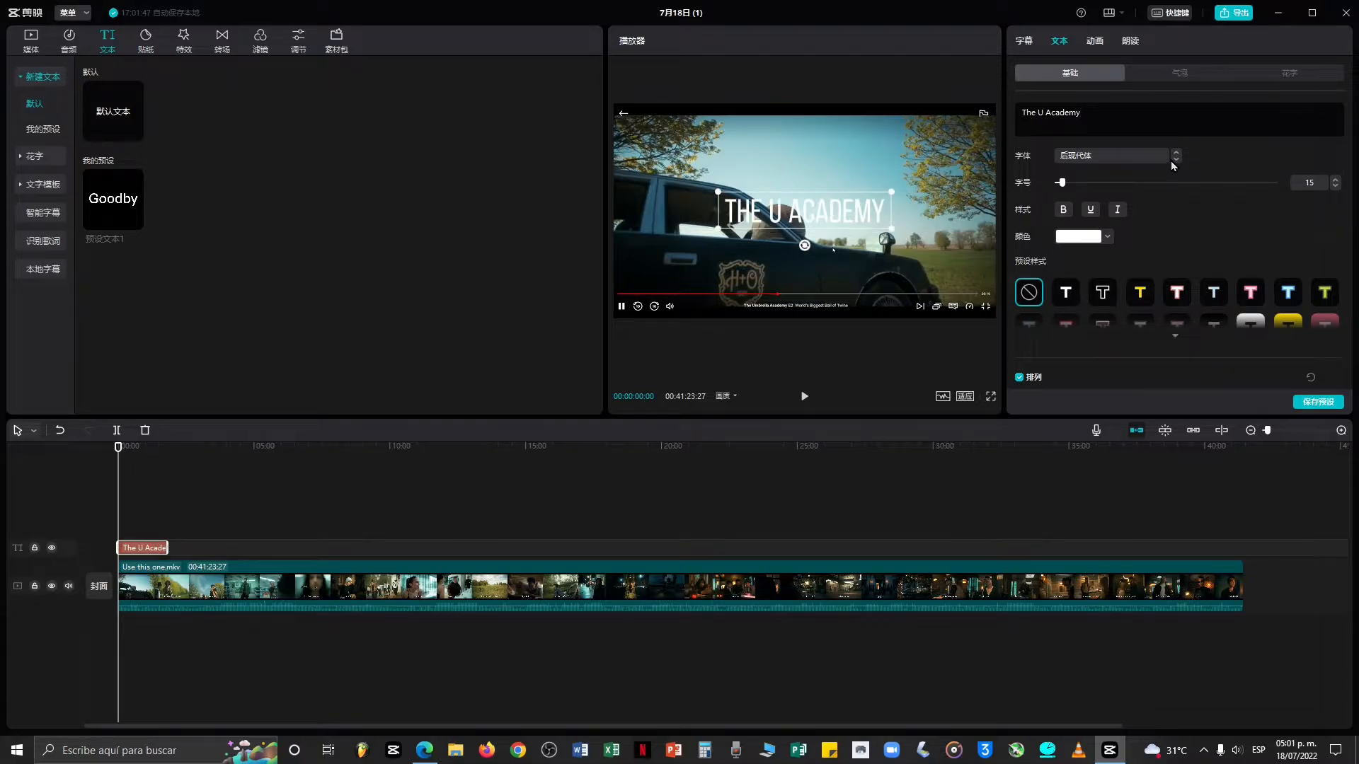
left_click(1172, 160)
left_click(1171, 160)
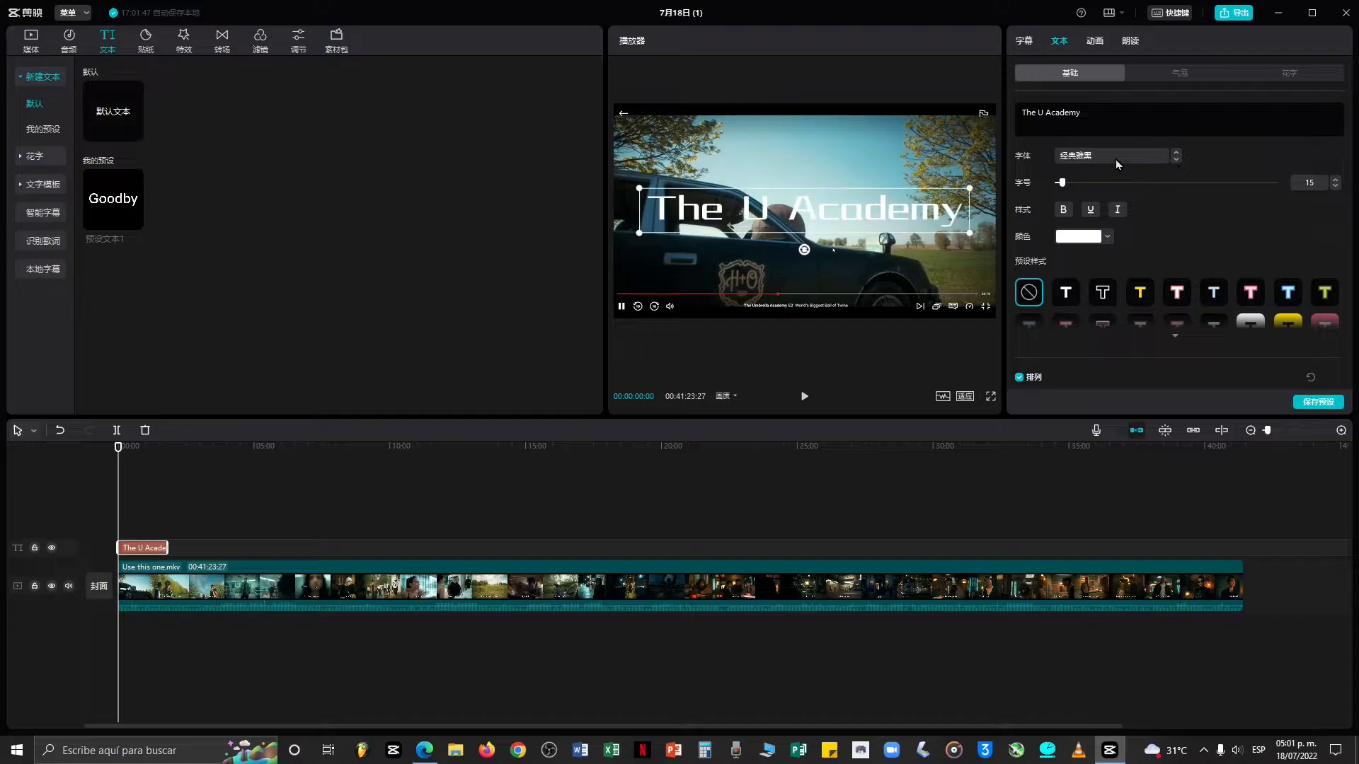
left_click(1097, 155)
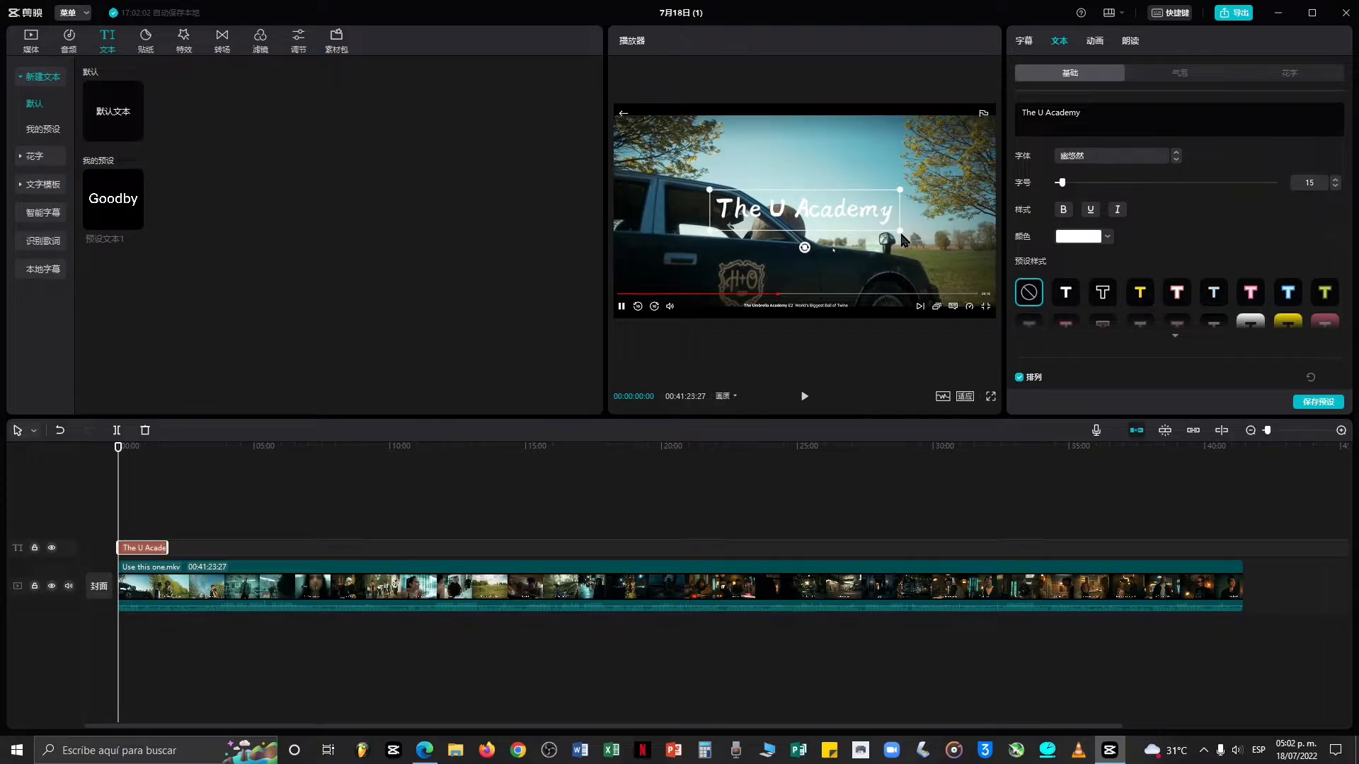
Enlarge the title's box in the preview and set its font size to 16.
left_click_drag(901, 235, 943, 278)
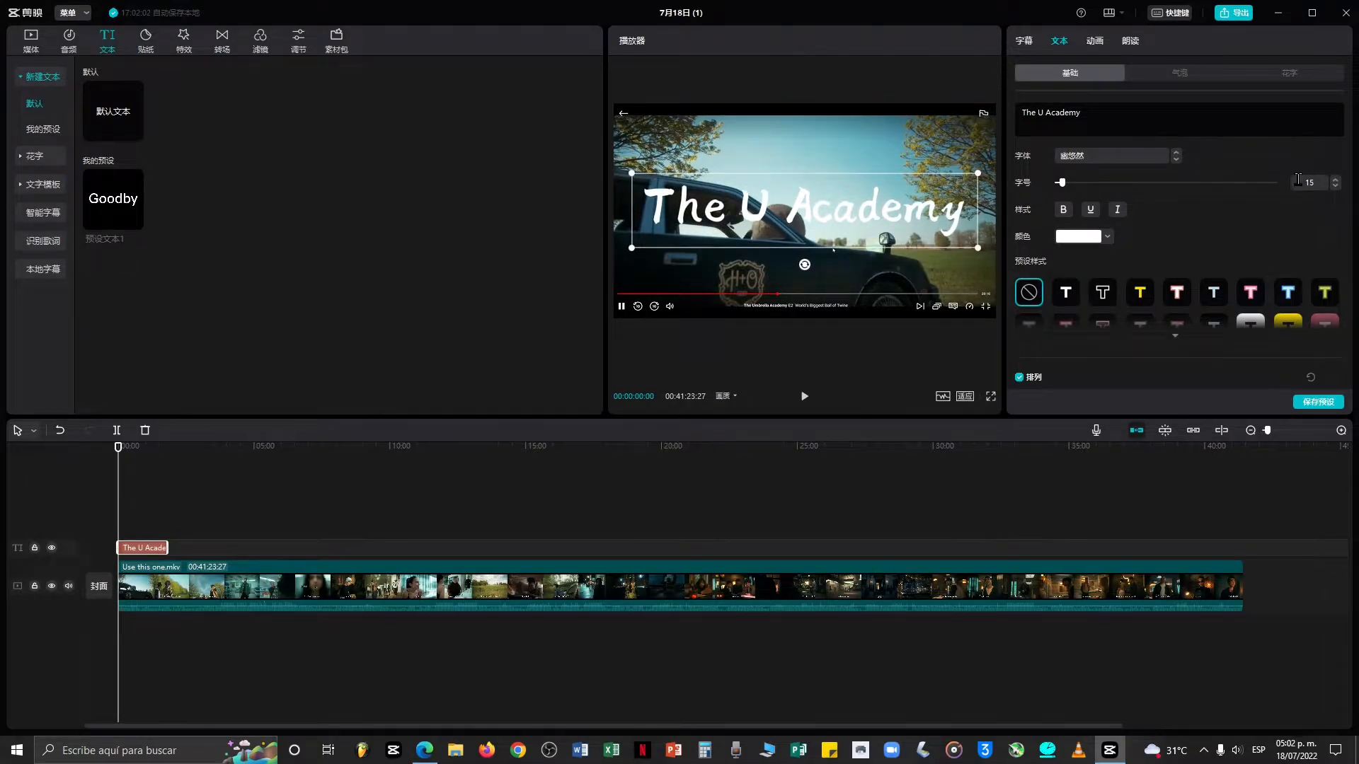
left_click_drag(1061, 183, 1063, 189)
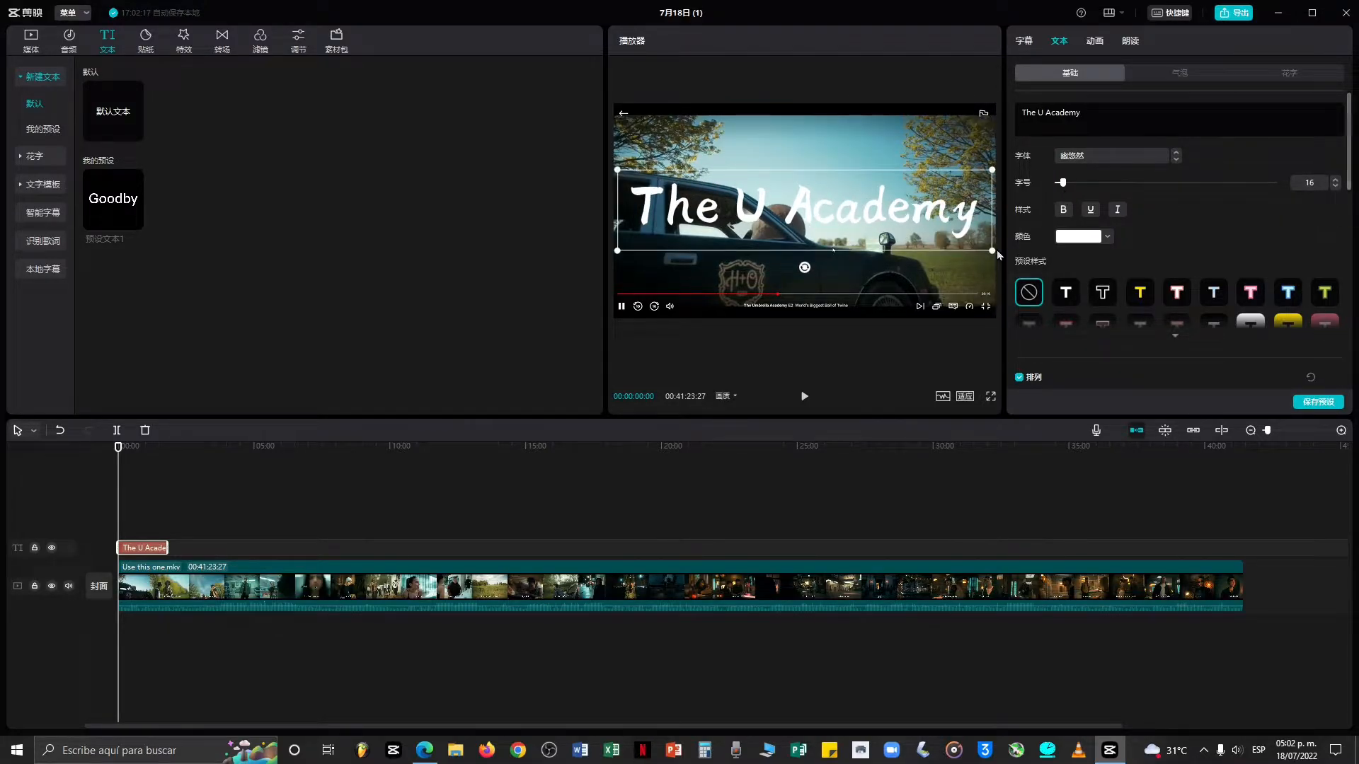
Try the bold, underline and italic styles on the title.
left_click(1063, 211)
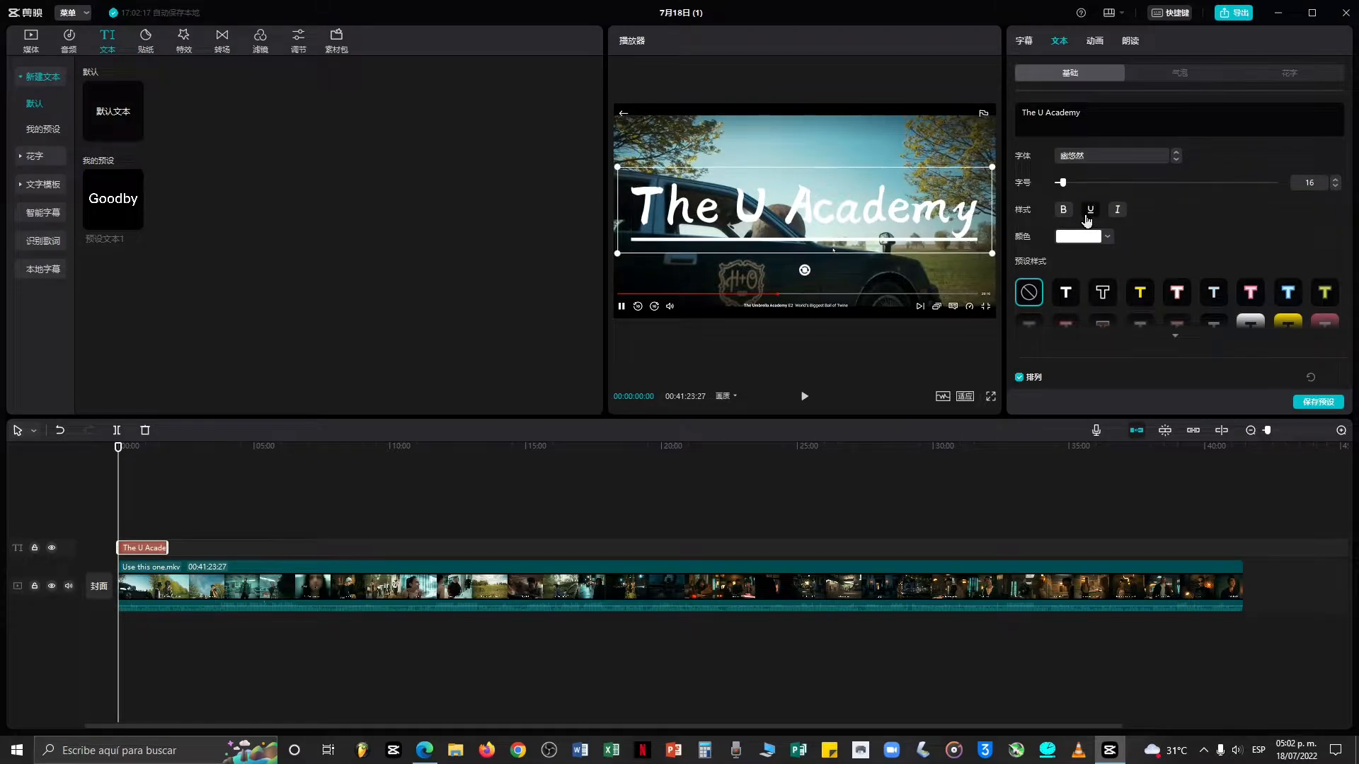
left_click(1115, 210)
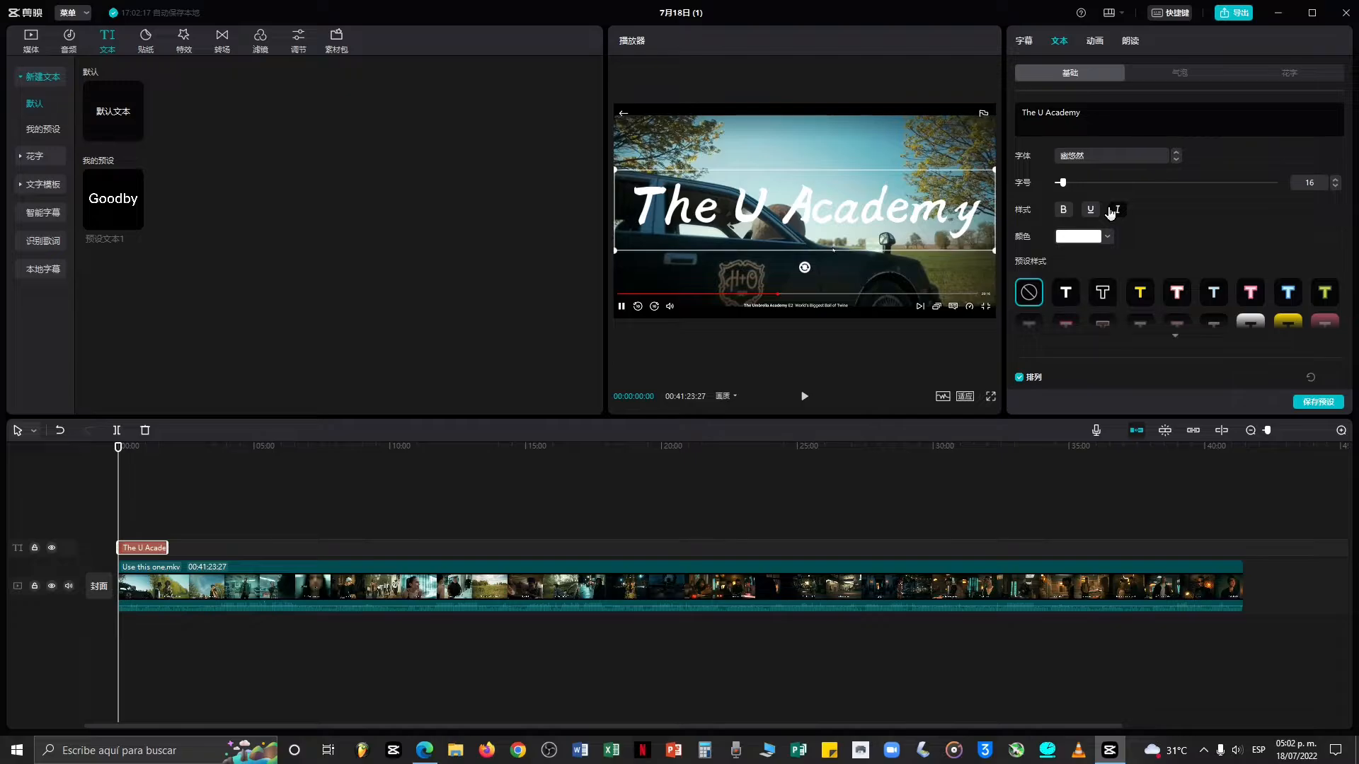
left_click(1115, 210)
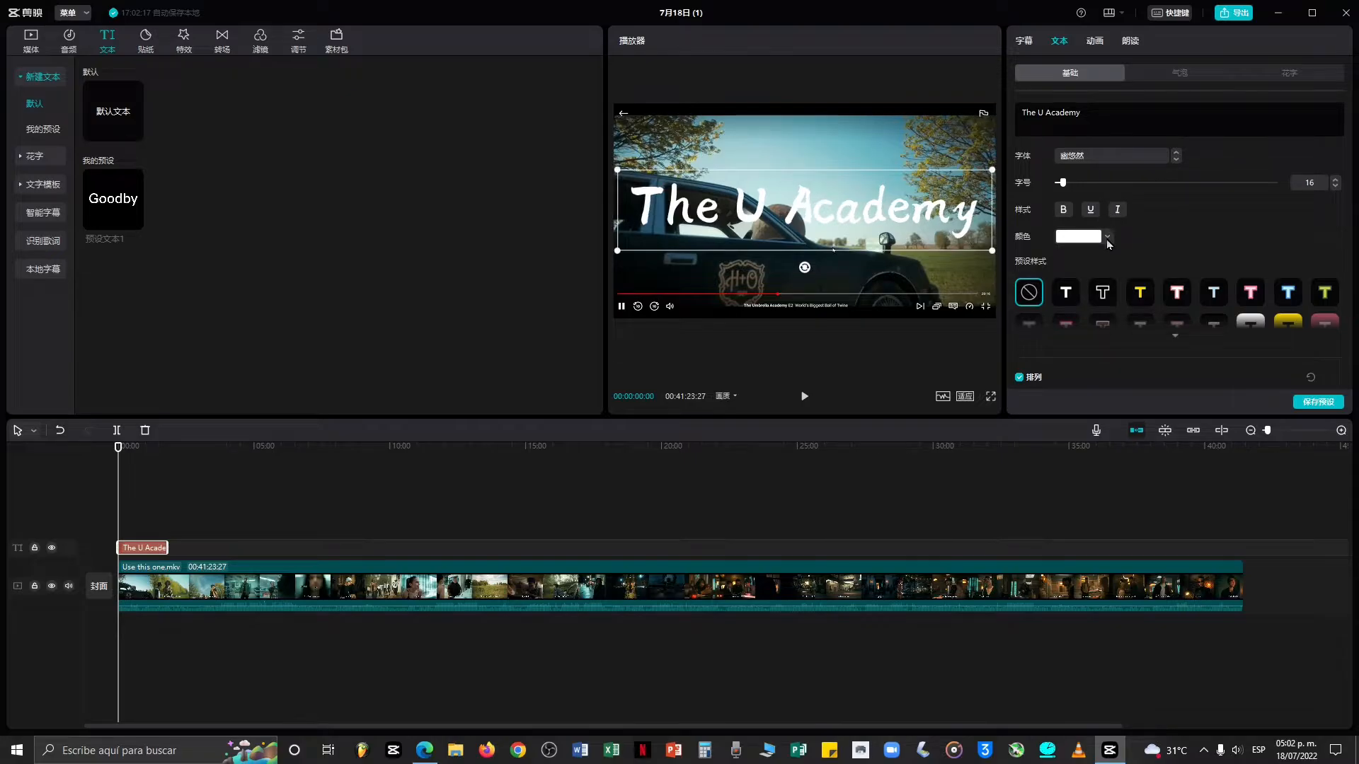
Try several colours for the title from the colour palette, returning to white.
left_click(1108, 239)
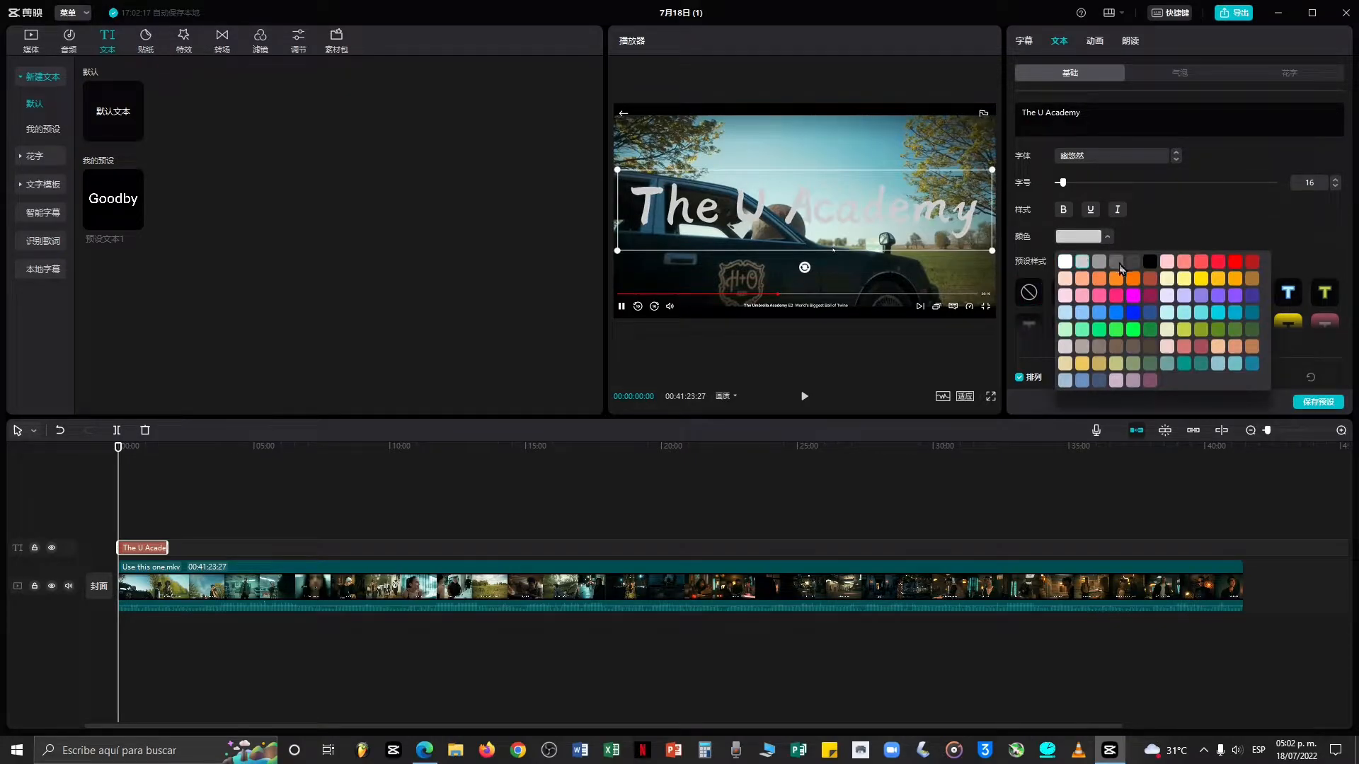
left_click(1167, 263)
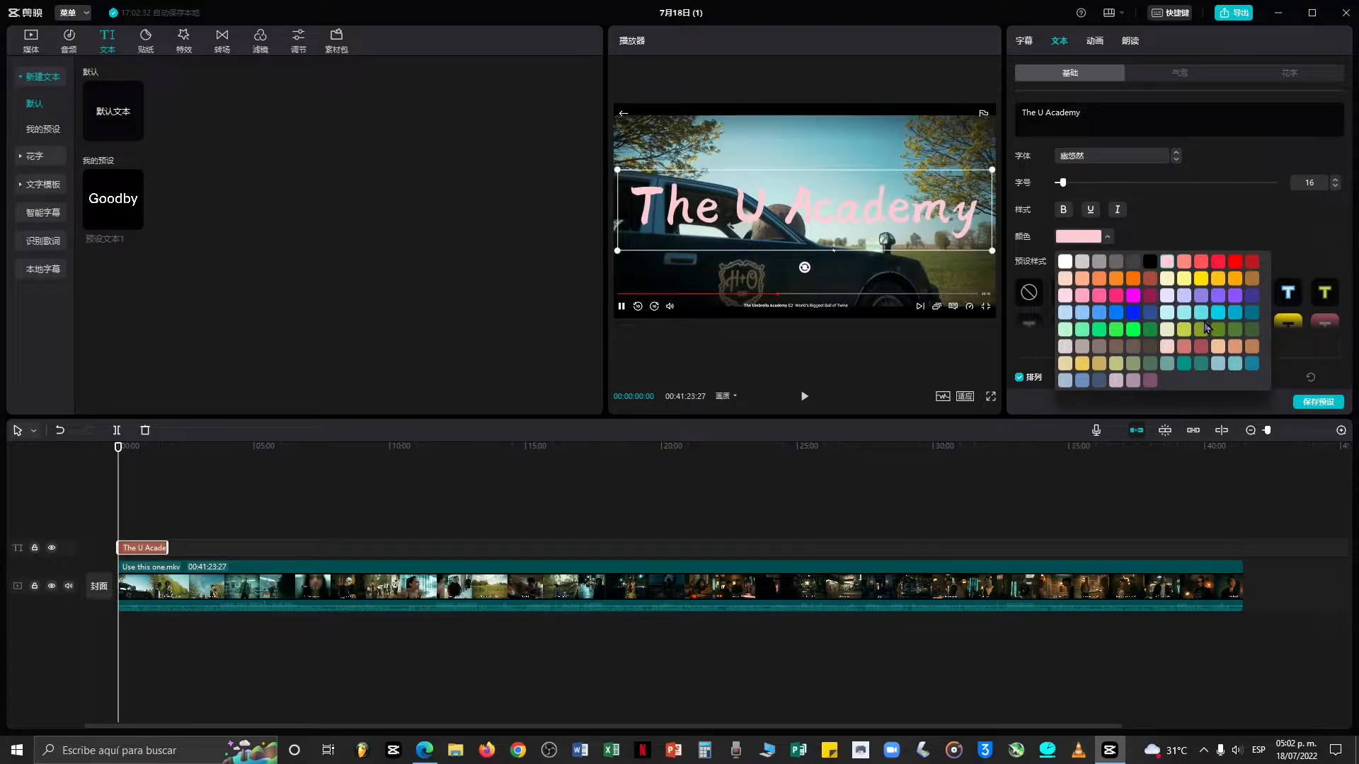
left_click(1132, 366)
left_click(1080, 368)
left_click(1061, 365)
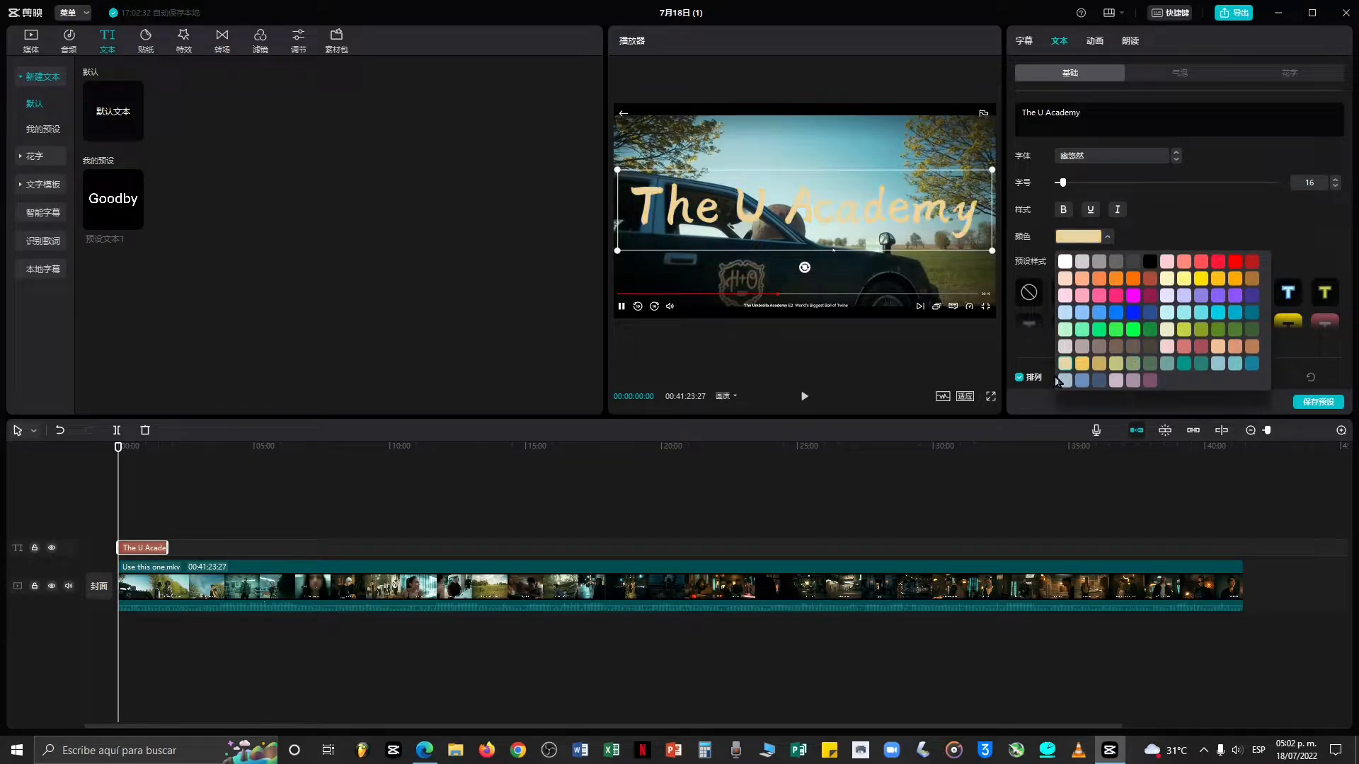
left_click(1065, 261)
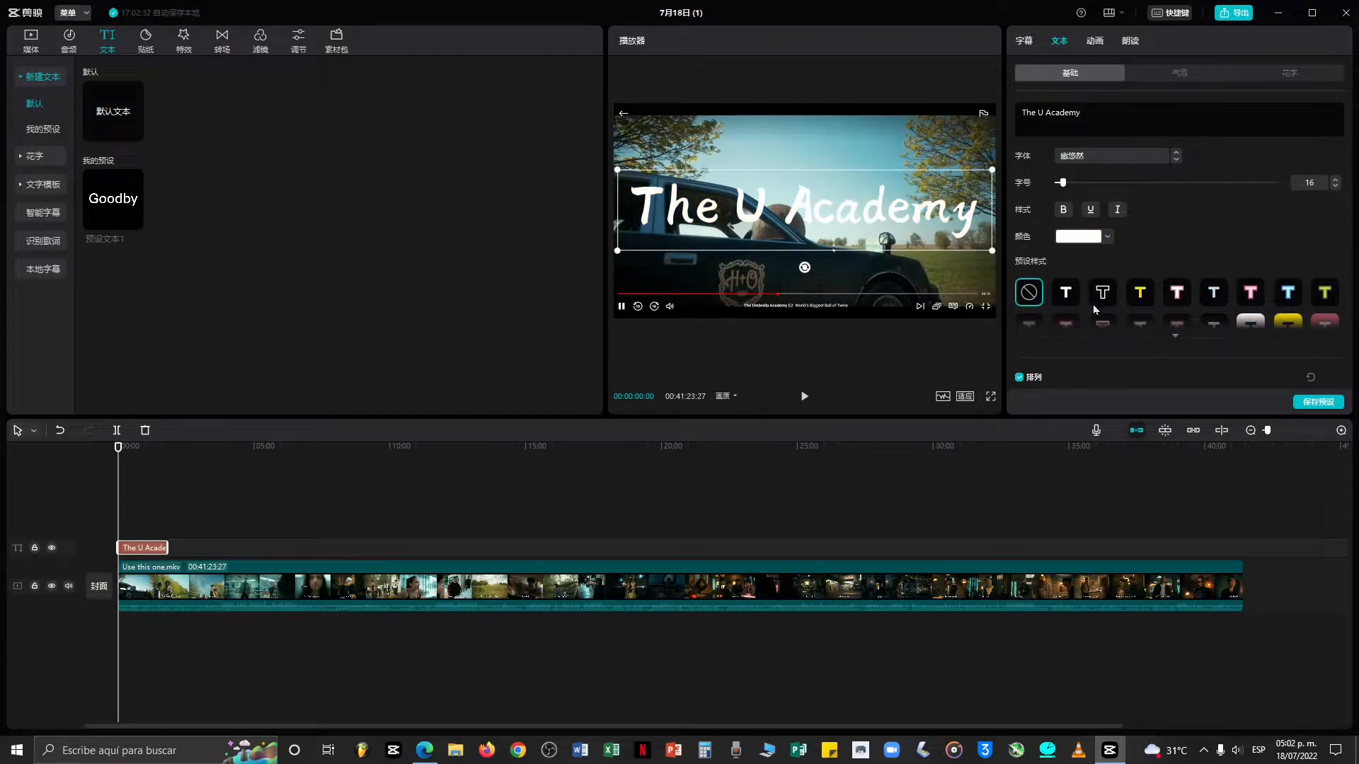
Preview the preset text styles one by one, including the expanded set, then return to no style.
scroll(1097, 241, "down", 3)
left_click(1066, 156)
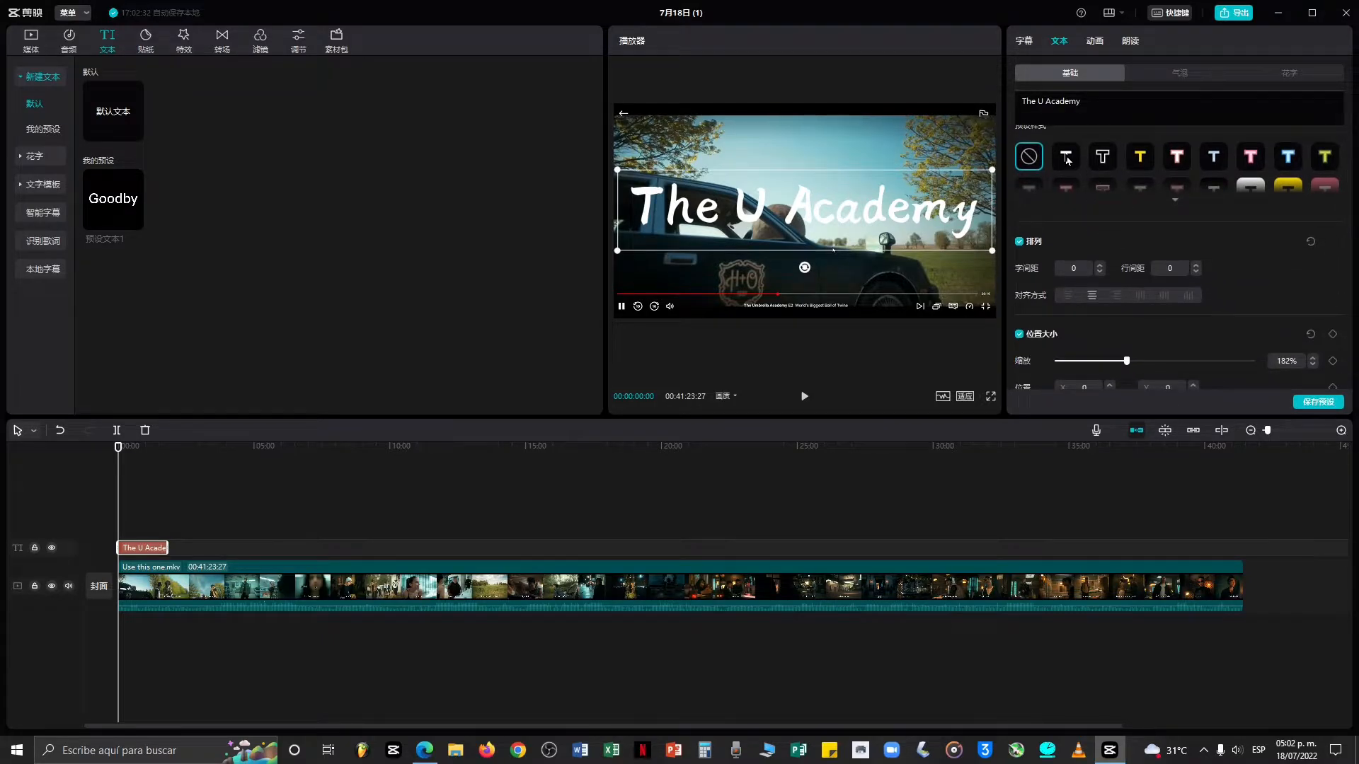
left_click(1102, 159)
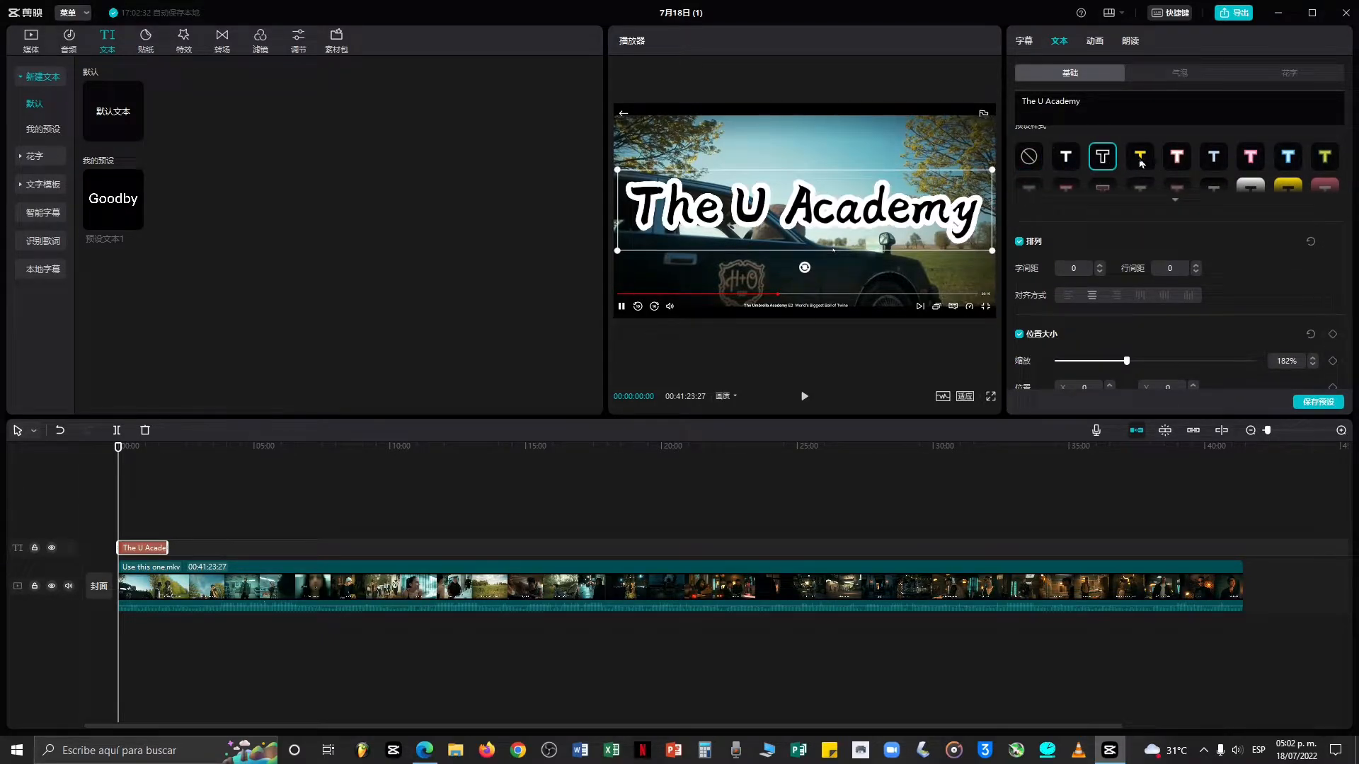
left_click(1141, 159)
left_click(1178, 159)
left_click(1213, 157)
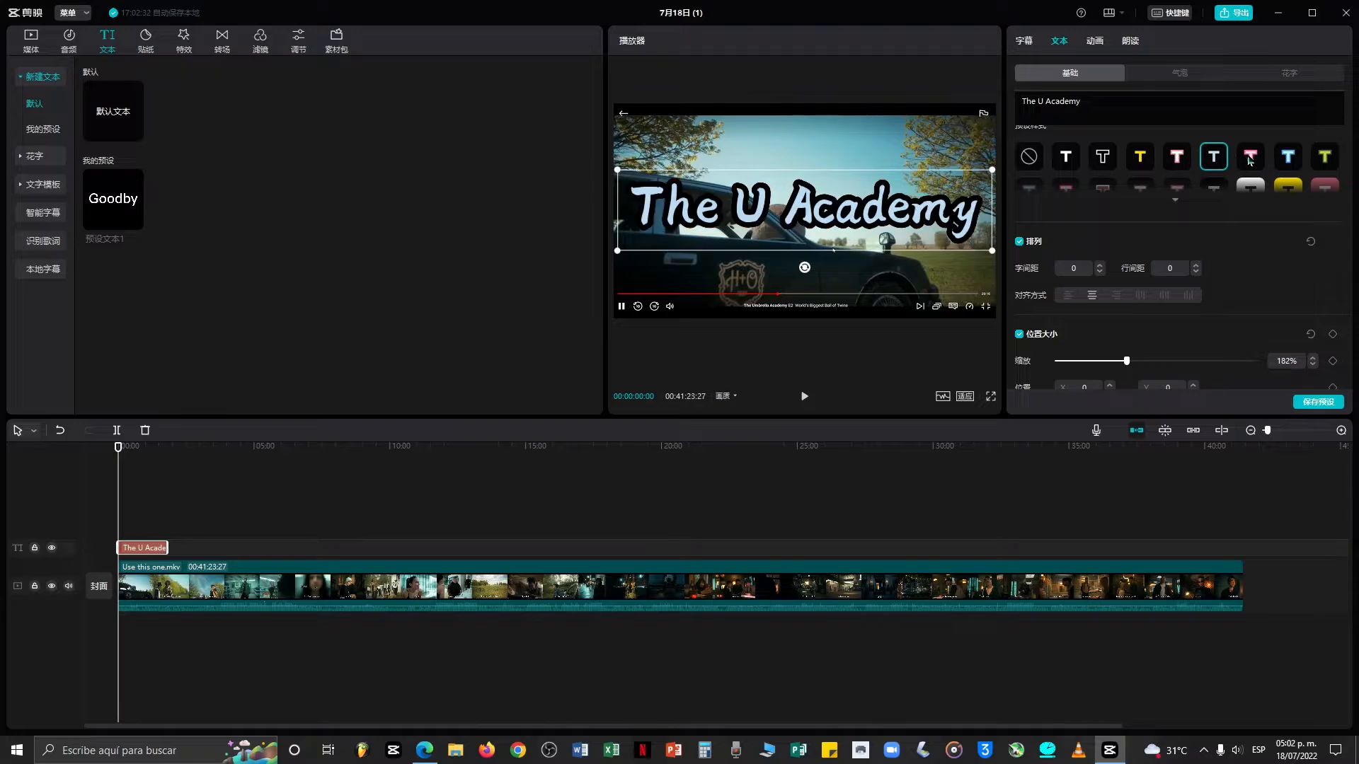
left_click(1250, 157)
left_click(1288, 156)
left_click(1325, 156)
left_click(1186, 205)
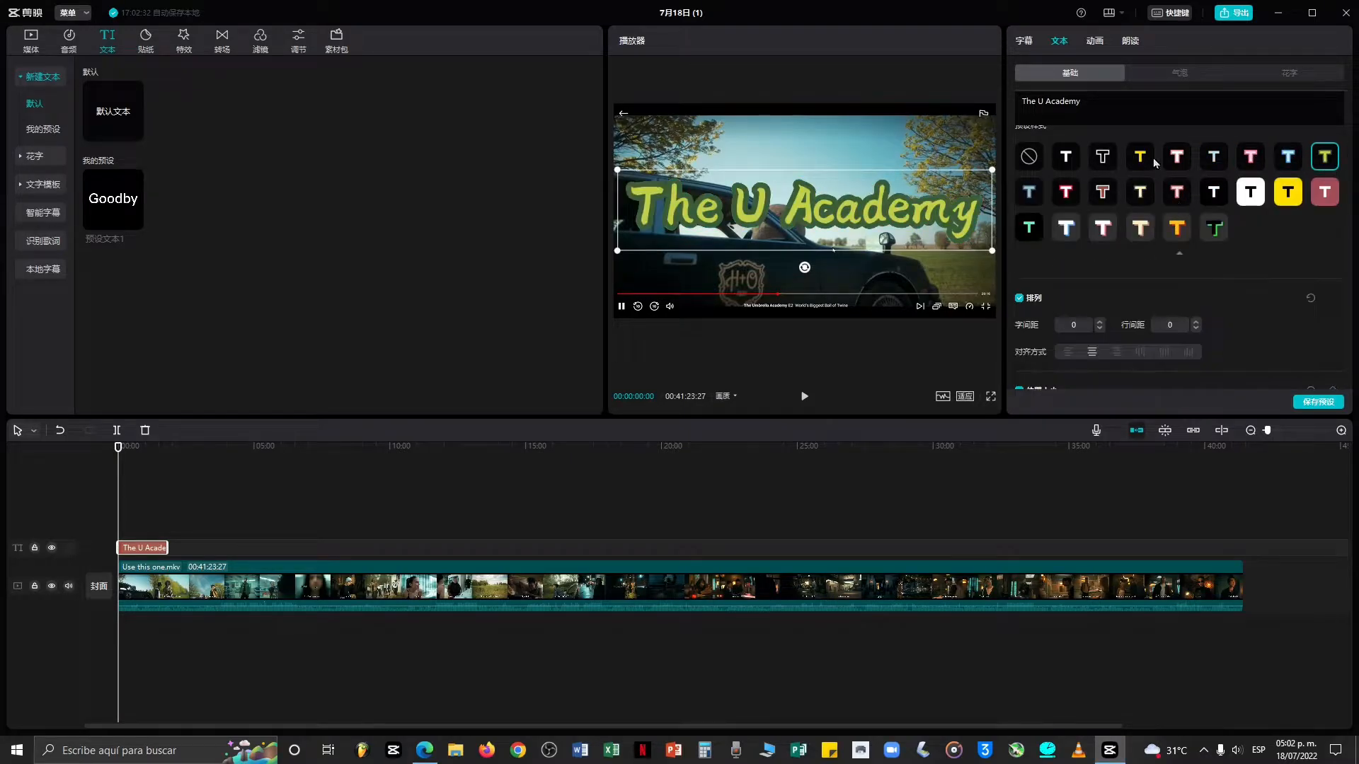
left_click(1214, 227)
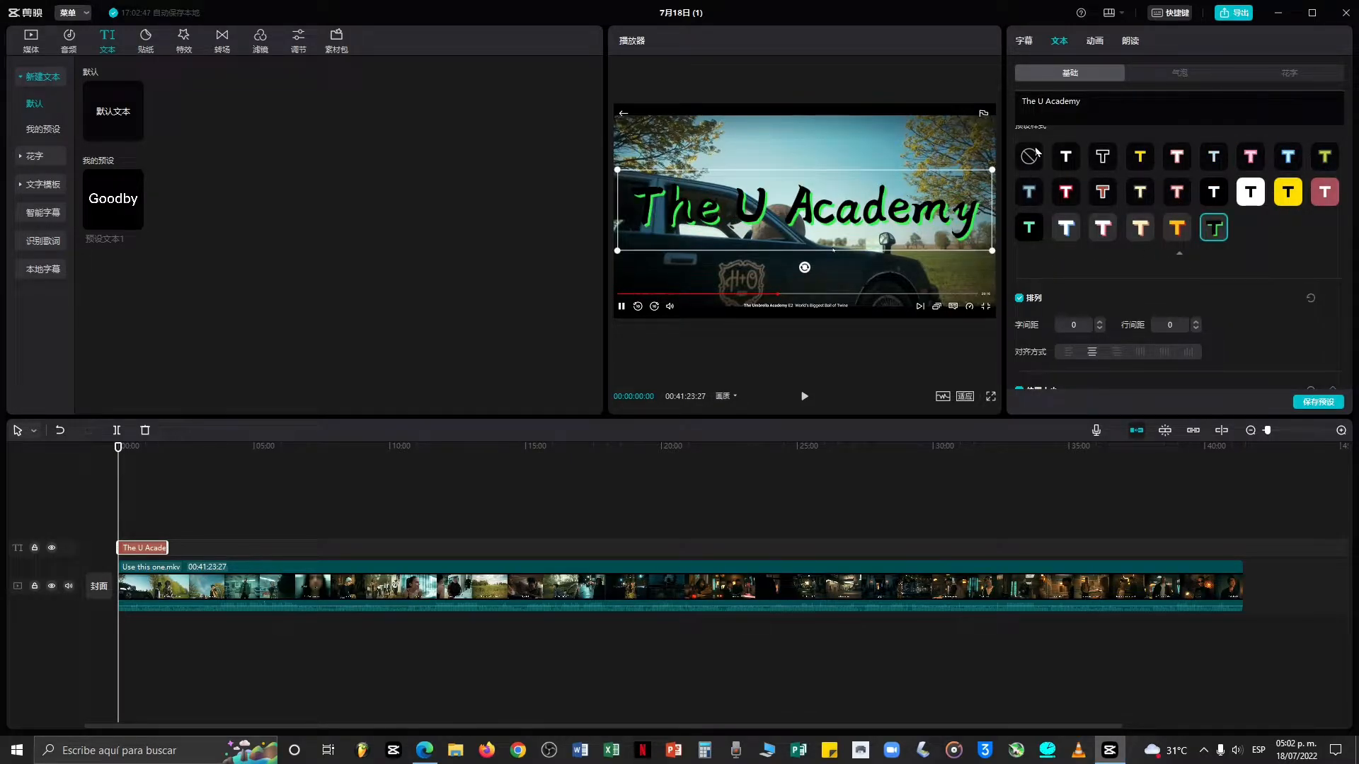
left_click(1035, 156)
left_click(1175, 258)
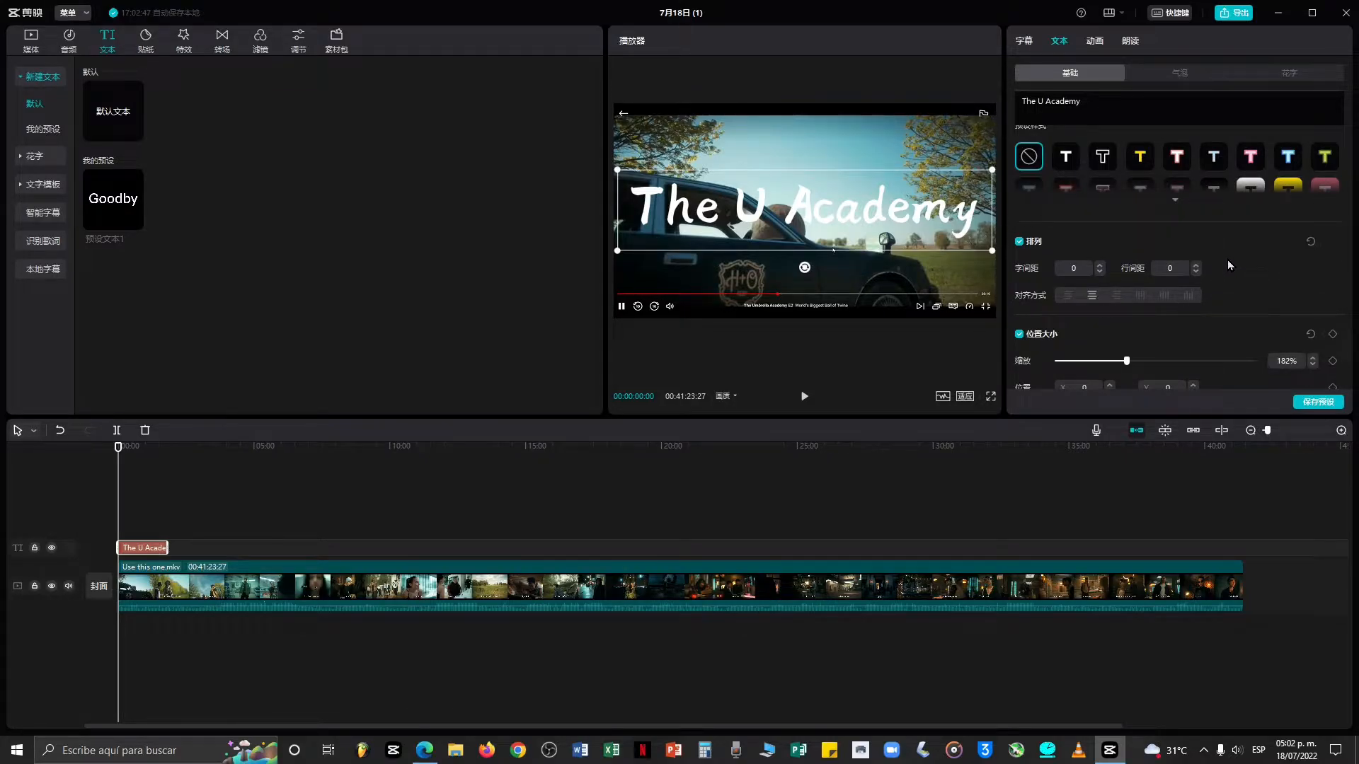
Try the vertical and other alignment options for the title, ending with centred alignment.
scroll(1227, 260, "down", 3)
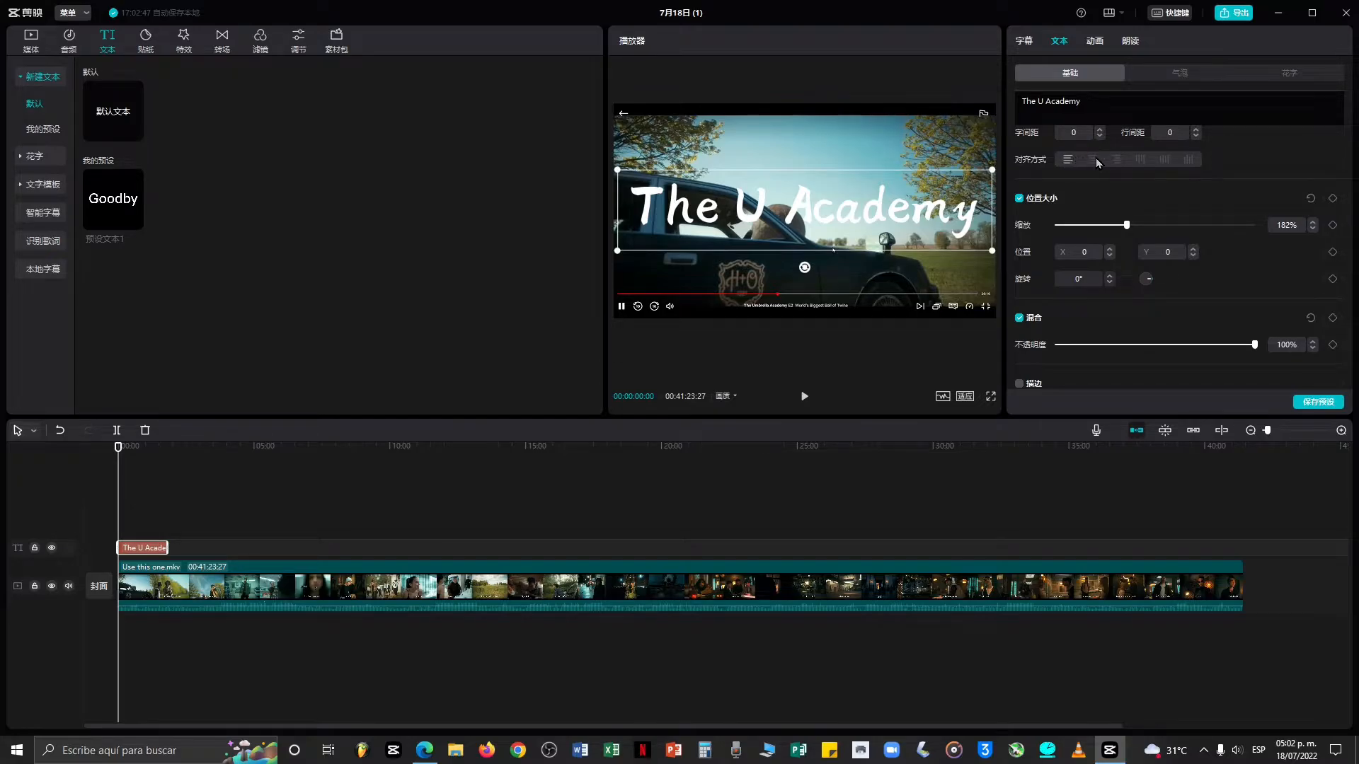
left_click(1140, 160)
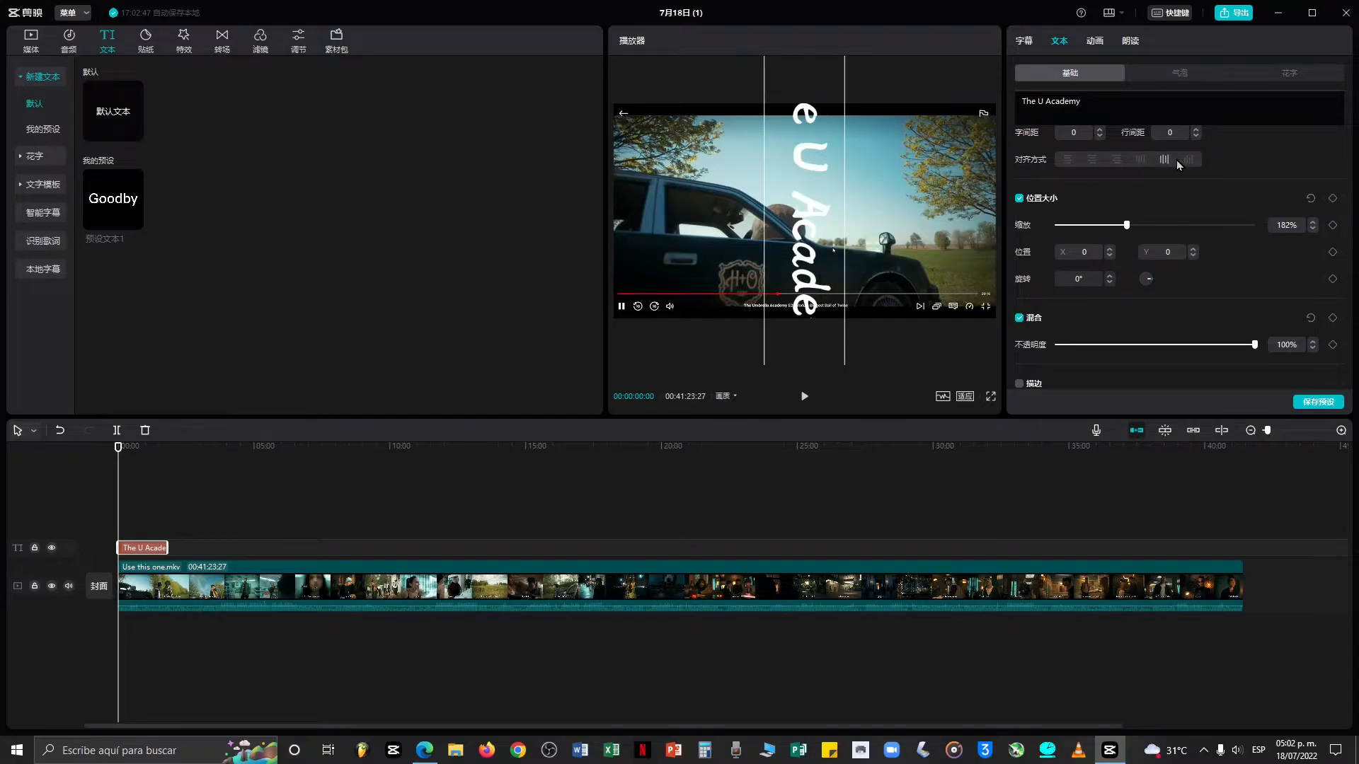
left_click(1115, 160)
left_click(1095, 164)
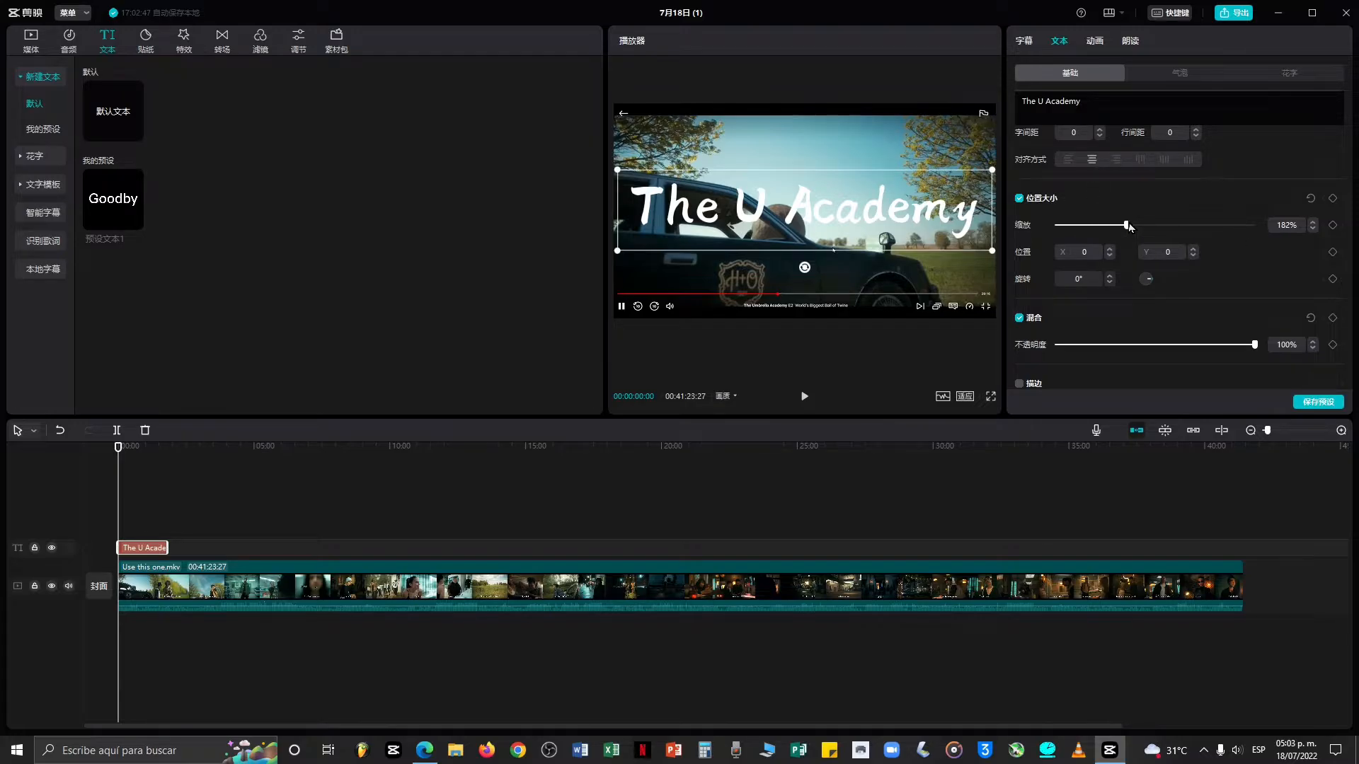
Set the title's scale to 183% and toggle the position and size section off and on.
mouse_move(1128, 226)
left_mouse_down()
mouse_move(1268, 213)
mouse_move(1097, 240)
mouse_move(1142, 246)
left_mouse_up()
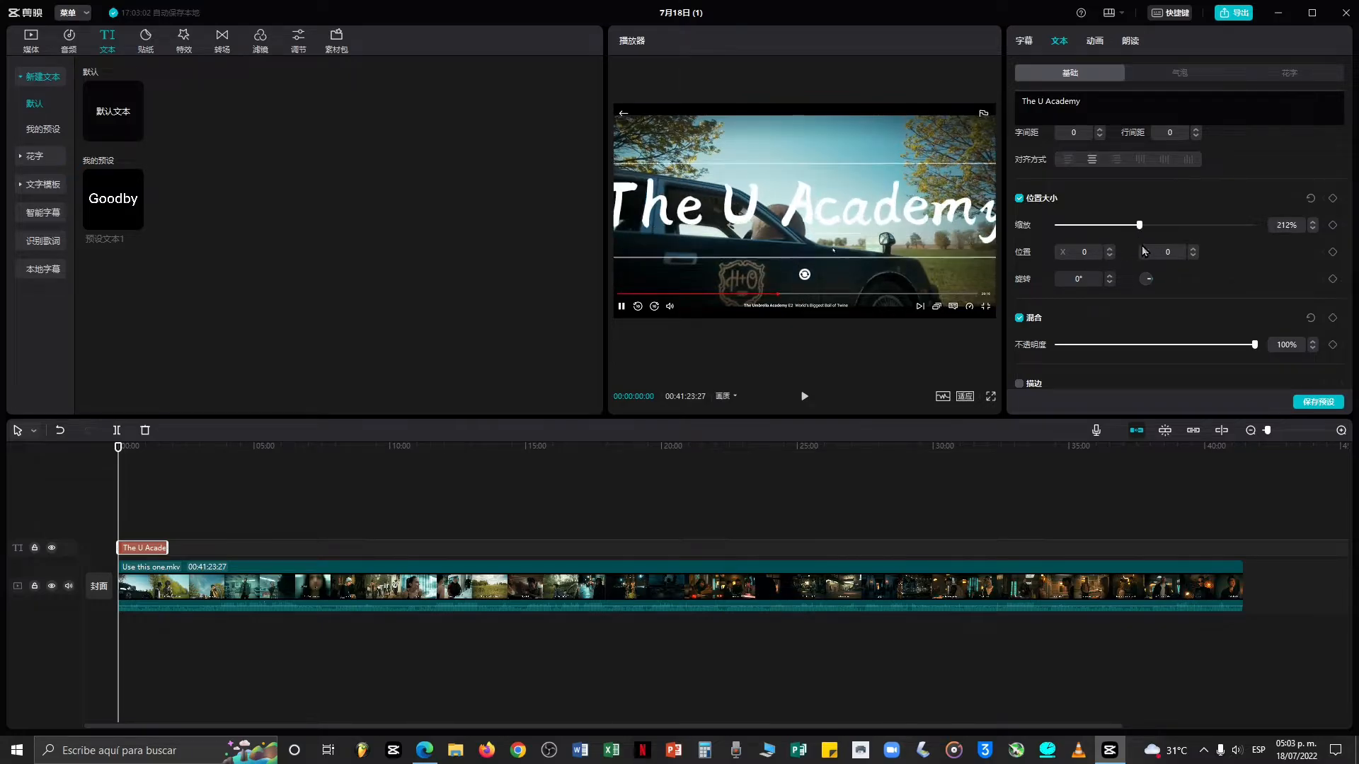
scroll(1120, 257, "up", 5)
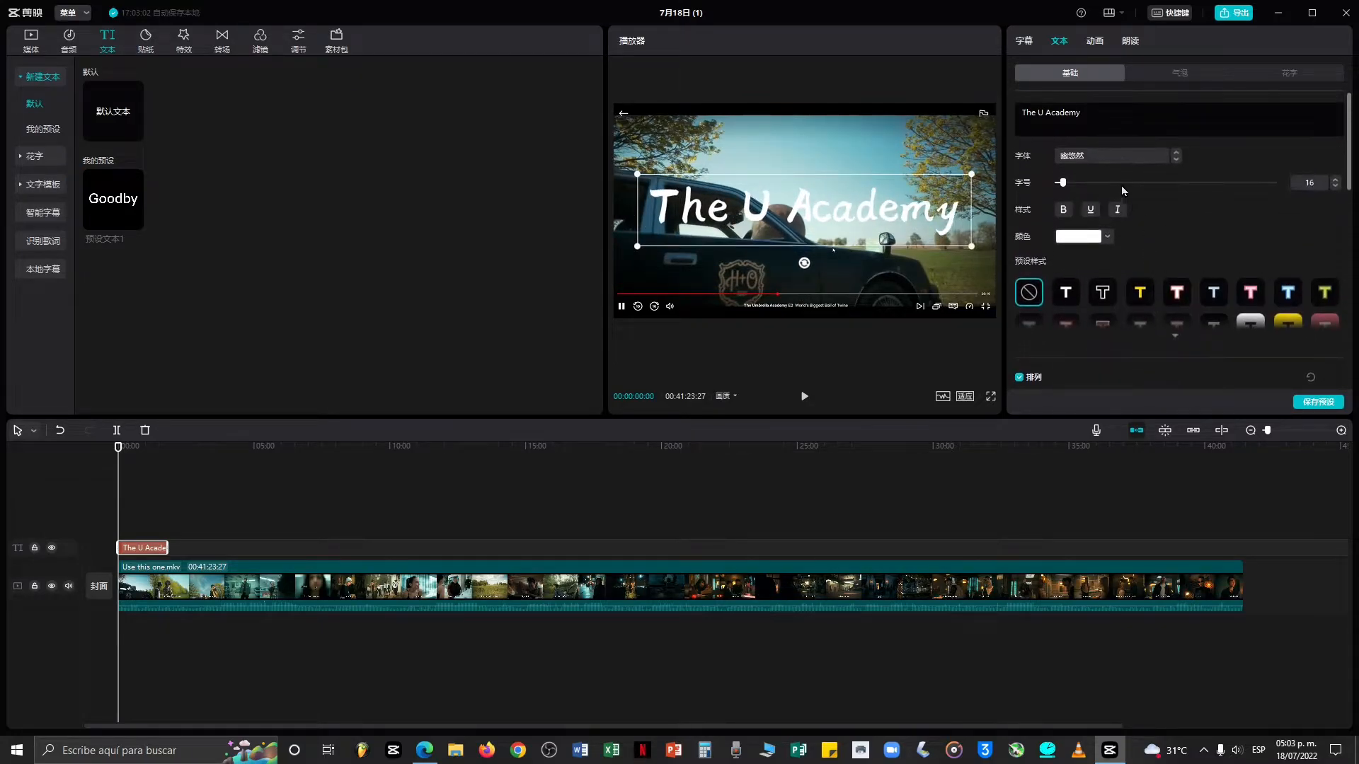
scroll(1189, 232, "down", 5)
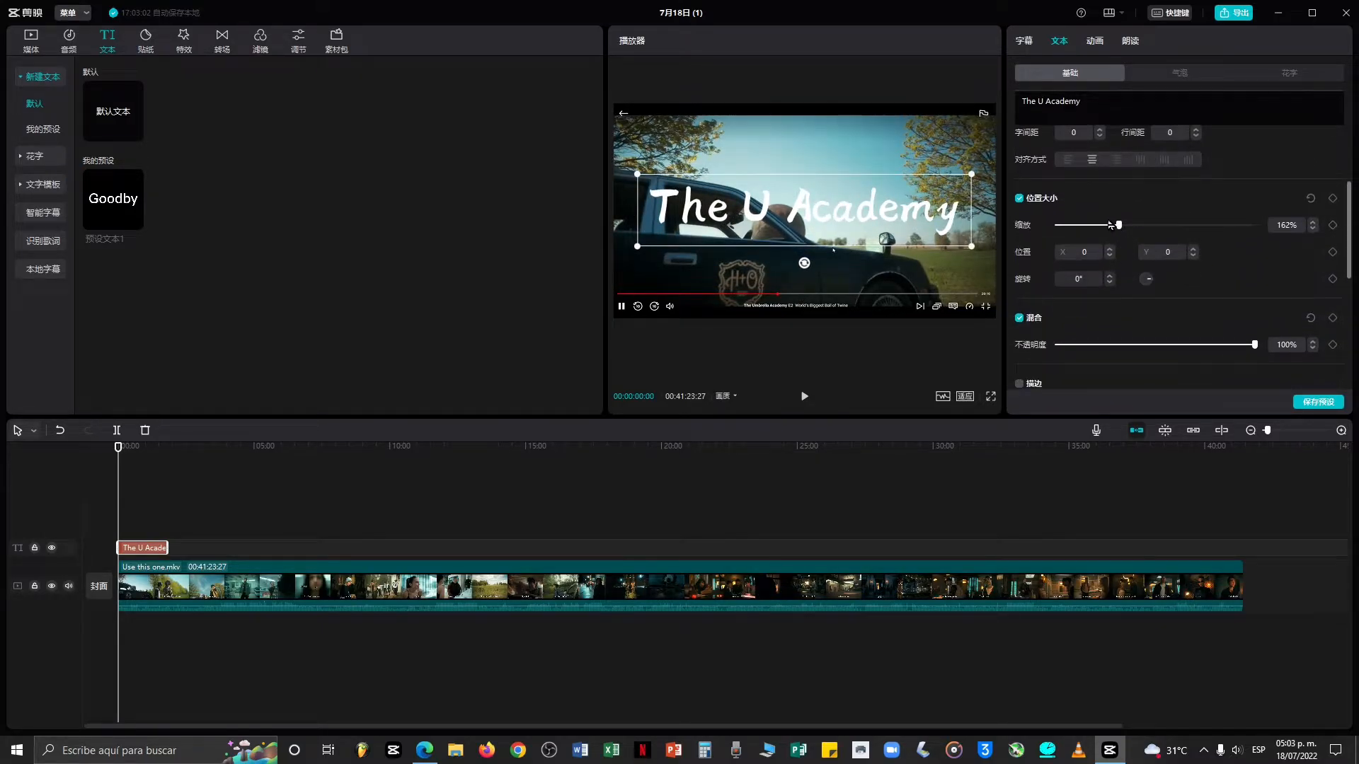
left_click_drag(1111, 226, 1128, 225)
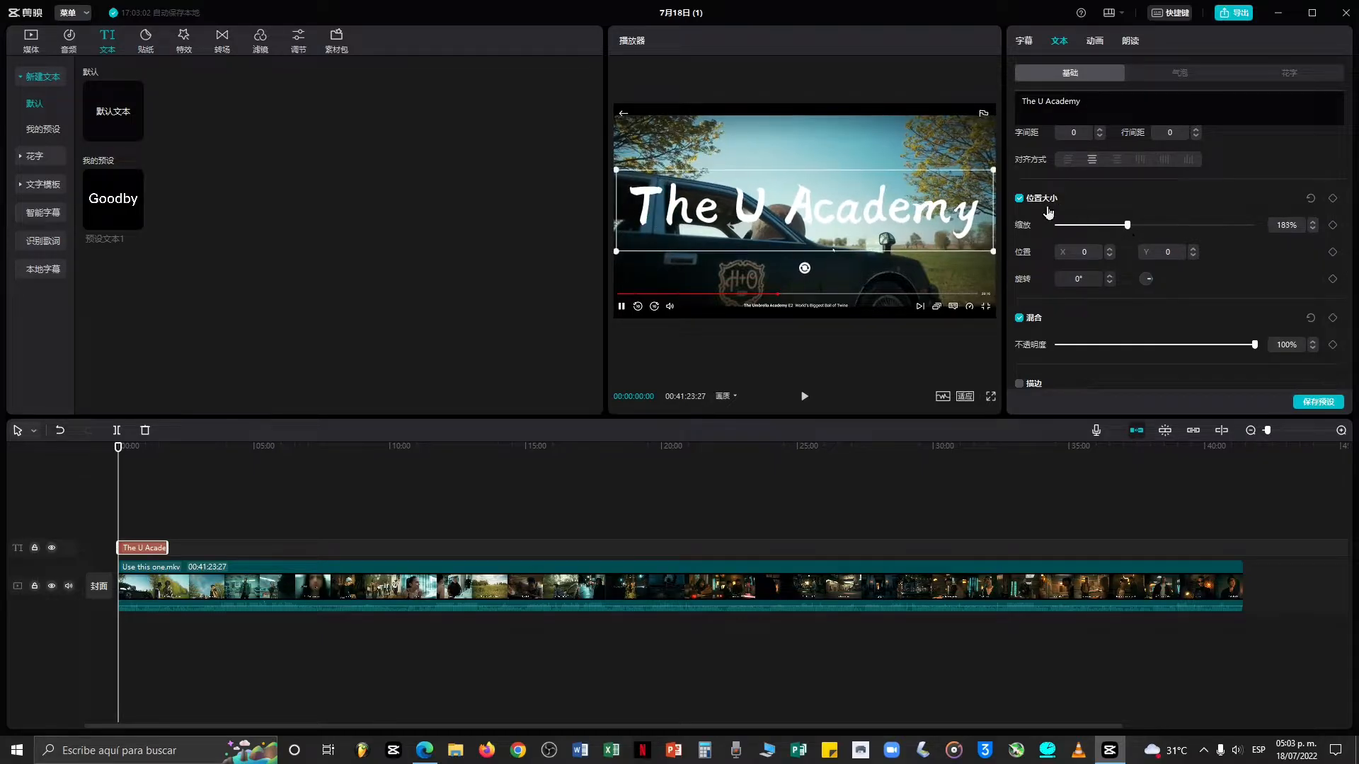
left_click(1020, 200)
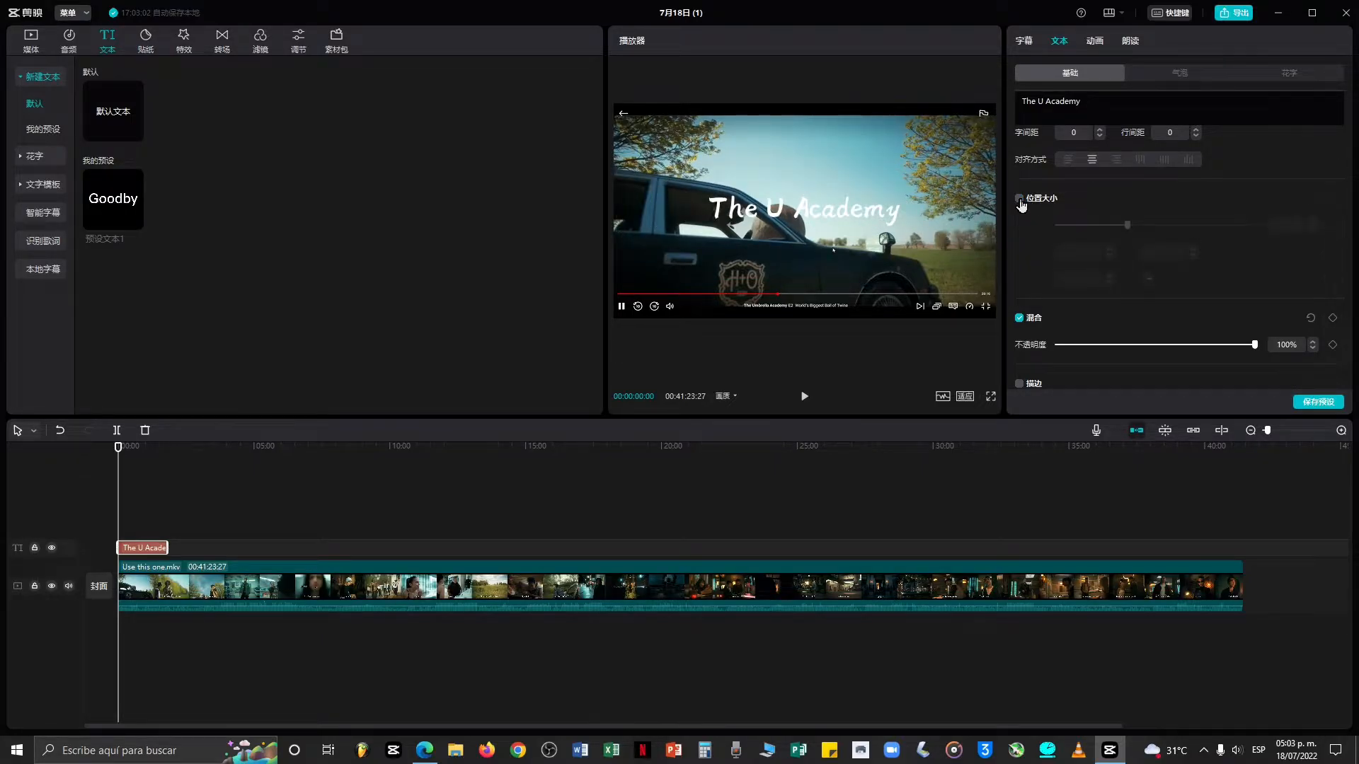
left_click(1019, 199)
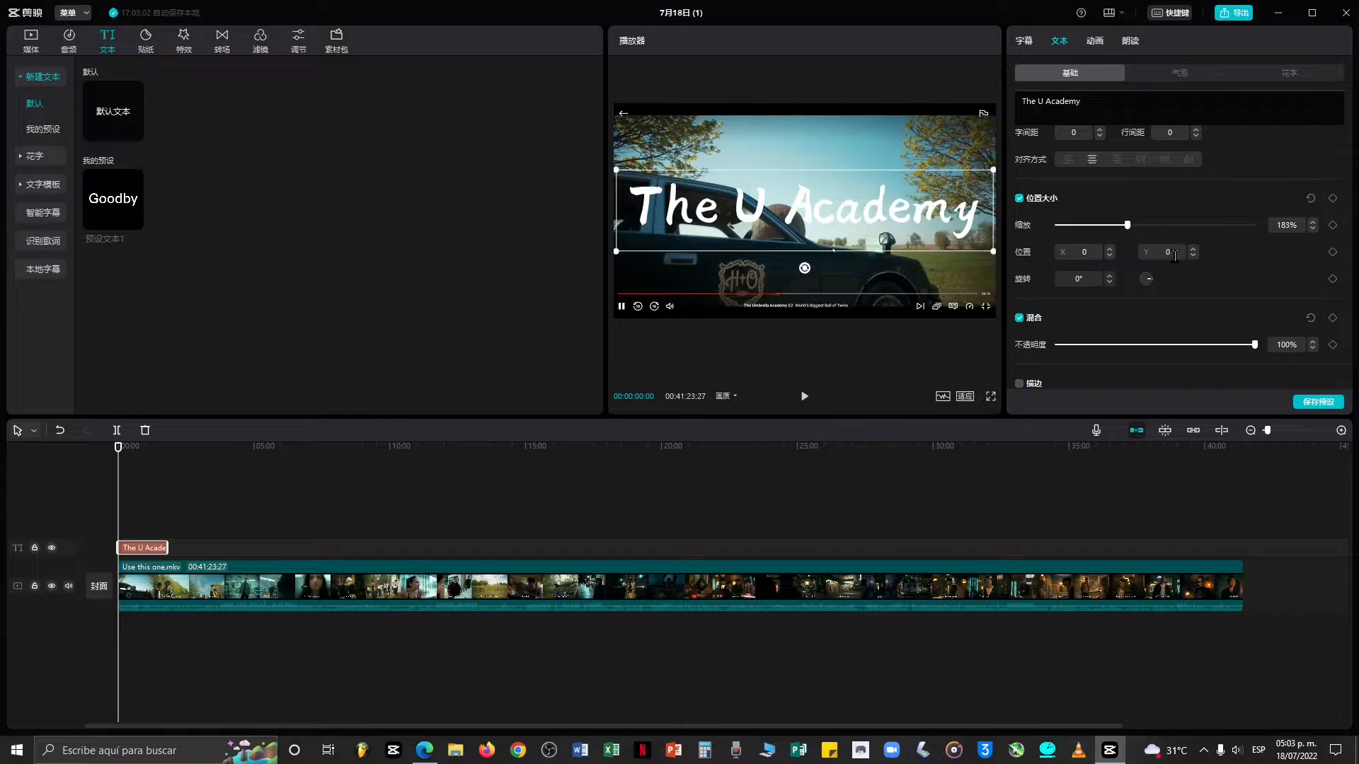
Rotate the title to -360° and set its opacity to 100%.
left_click_drag(881, 226, 911, 232)
left_click_drag(1143, 283, 1229, 282)
scroll(1203, 300, "down", 3)
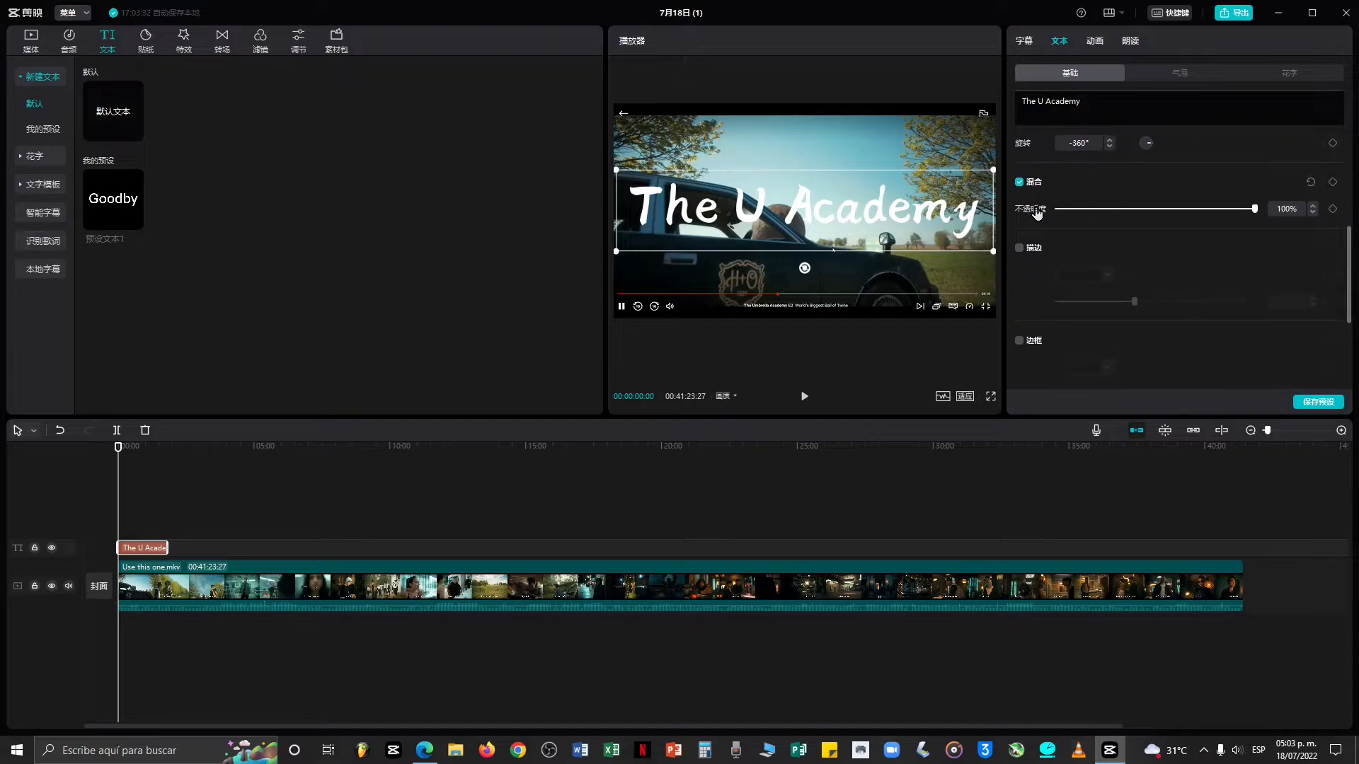
mouse_move(1156, 216)
left_mouse_down()
mouse_move(1084, 220)
mouse_move(1265, 225)
mouse_move(1072, 222)
mouse_move(1328, 232)
mouse_move(870, 239)
mouse_move(1267, 223)
mouse_move(931, 250)
mouse_move(1267, 212)
left_mouse_up()
Enable the title's stroke, give it a salmon colour and set its thickness to 9.
scroll(1133, 212, "down", 2)
left_click(1019, 168)
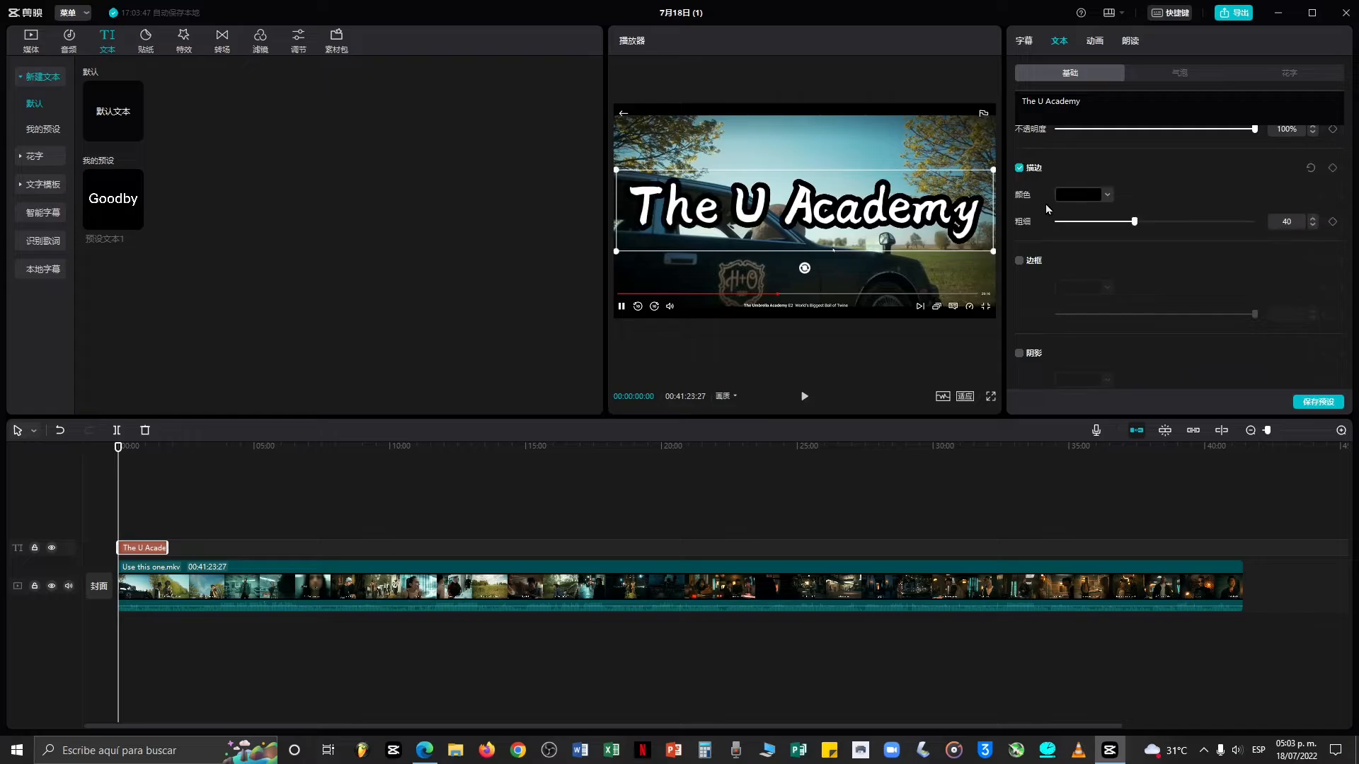
left_click(1108, 196)
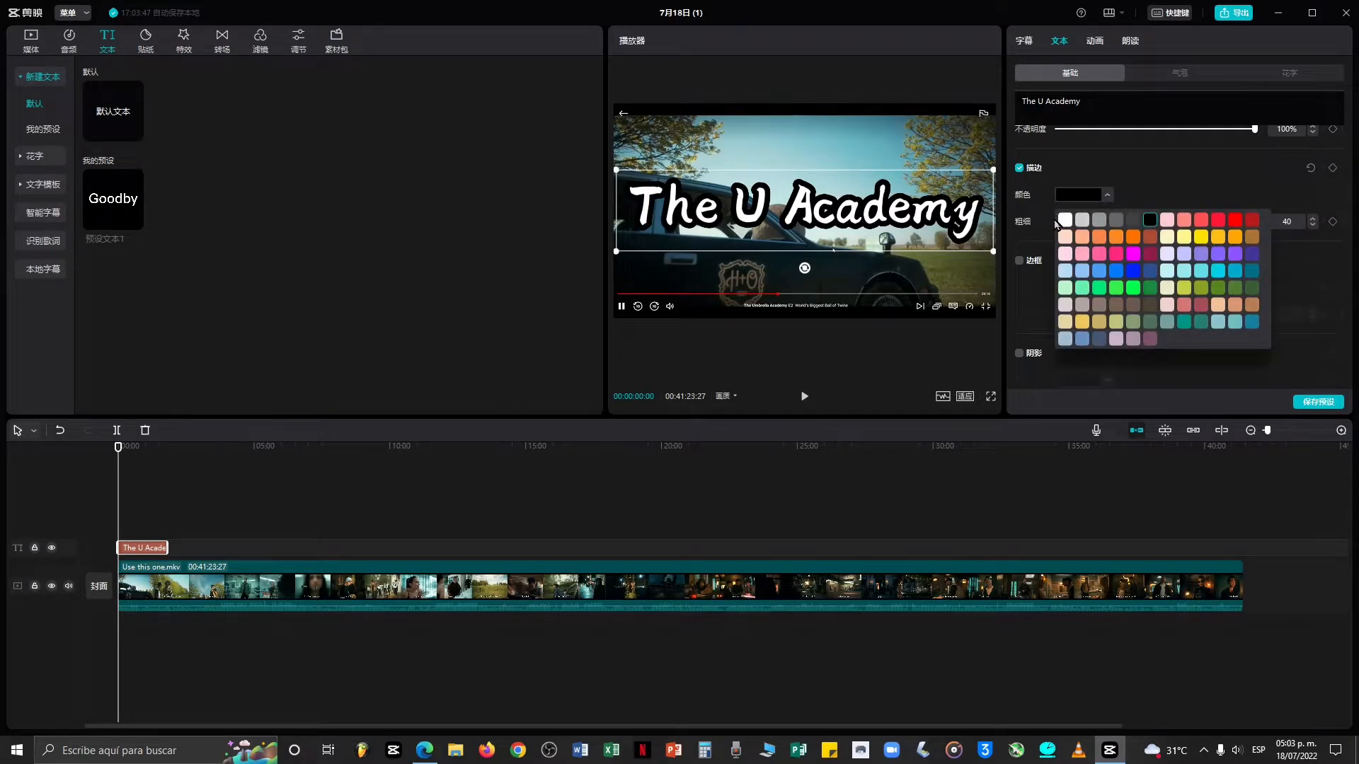
left_click(1079, 238)
left_click(1119, 184)
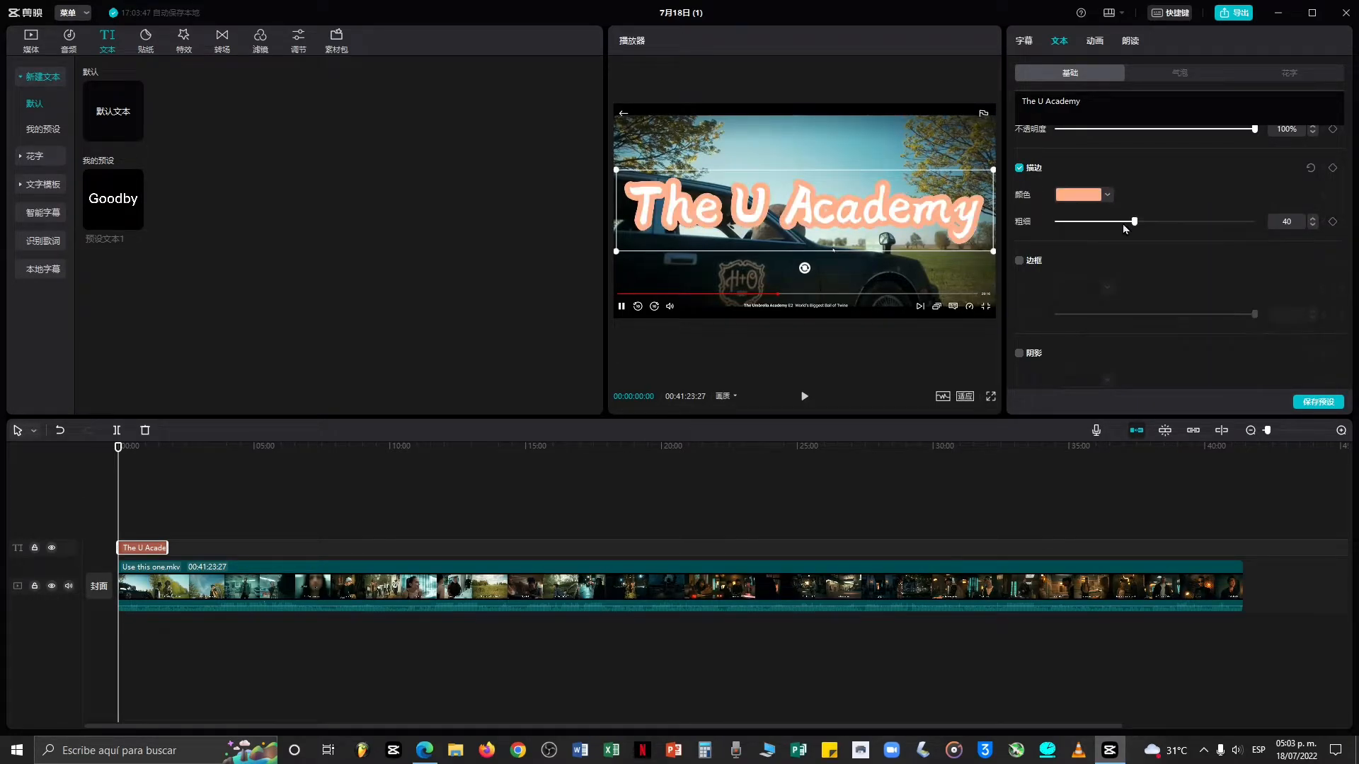
mouse_move(1128, 224)
left_mouse_down()
mouse_move(1065, 227)
mouse_move(1328, 271)
left_mouse_up()
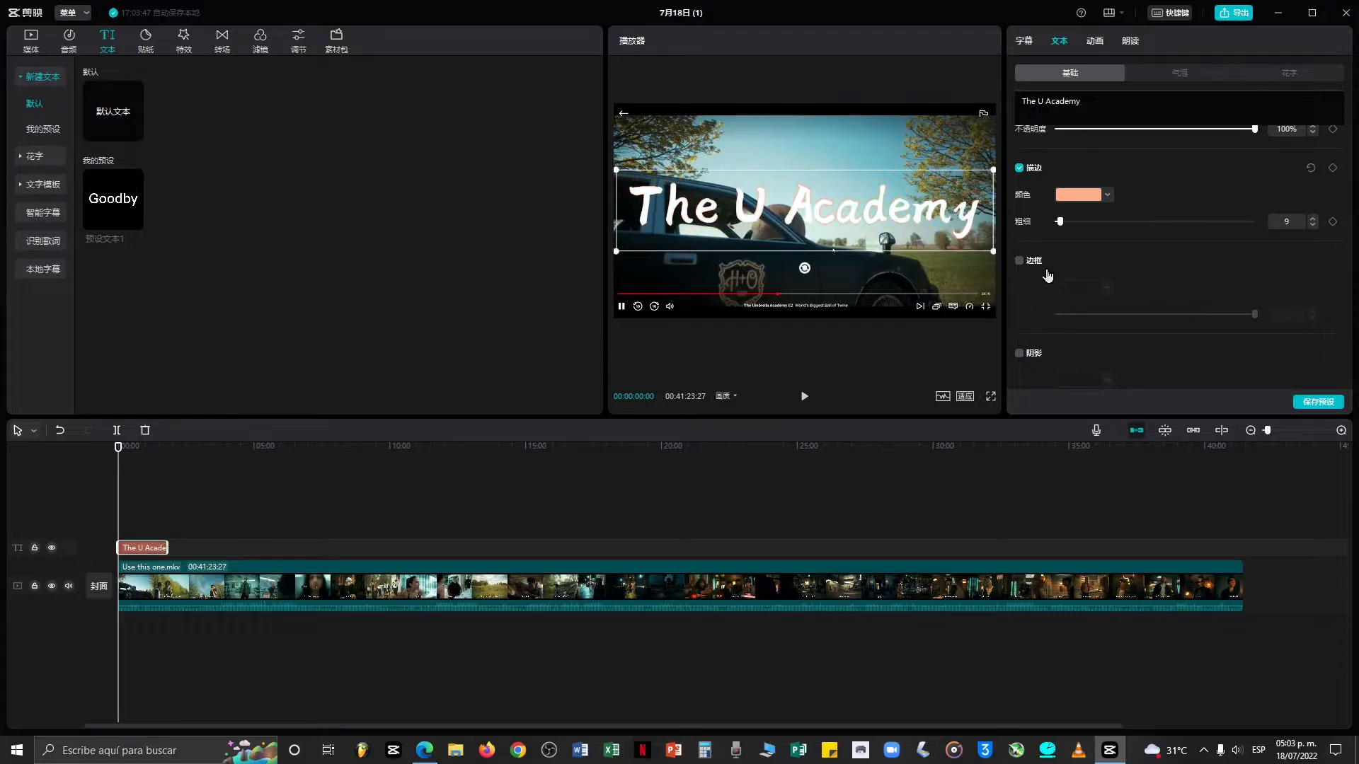
Turn off the title's stroke and turn on its background box.
left_click(1107, 195)
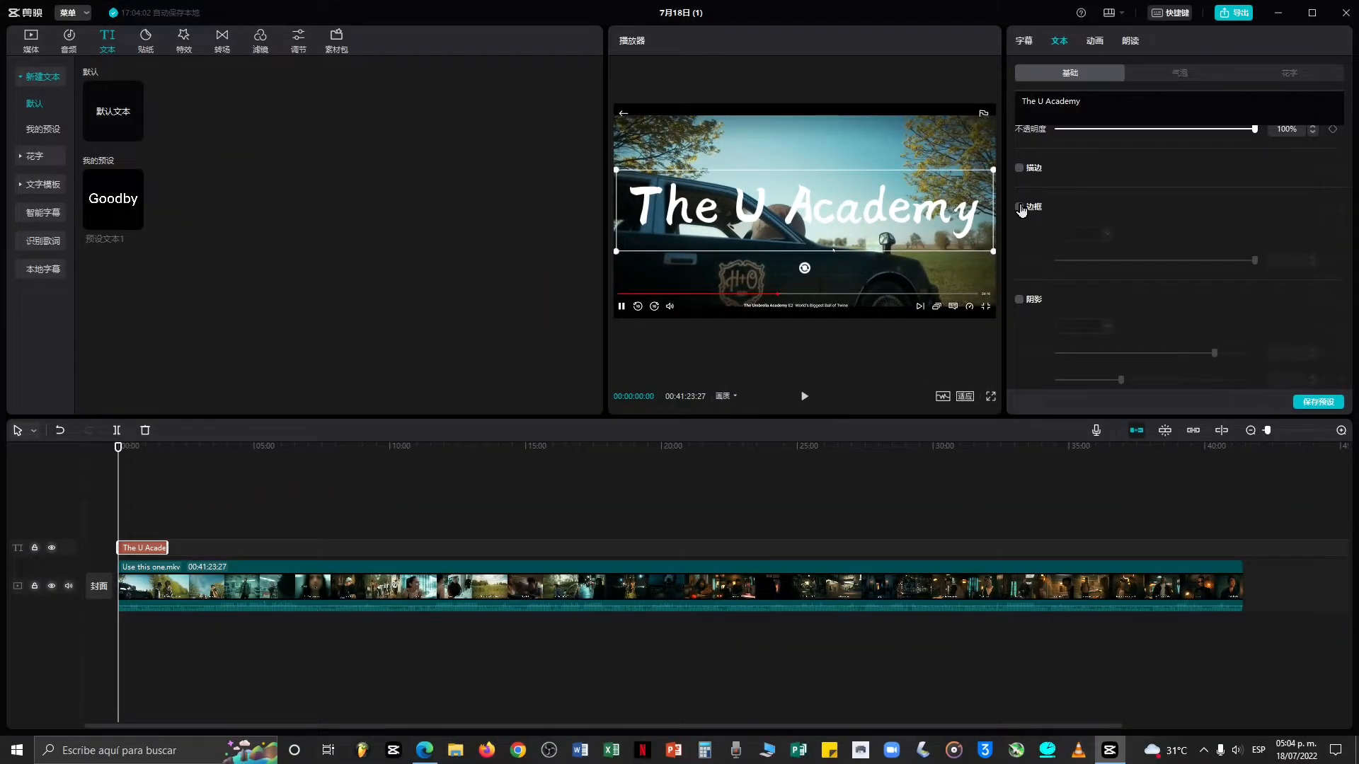
left_click(1020, 208)
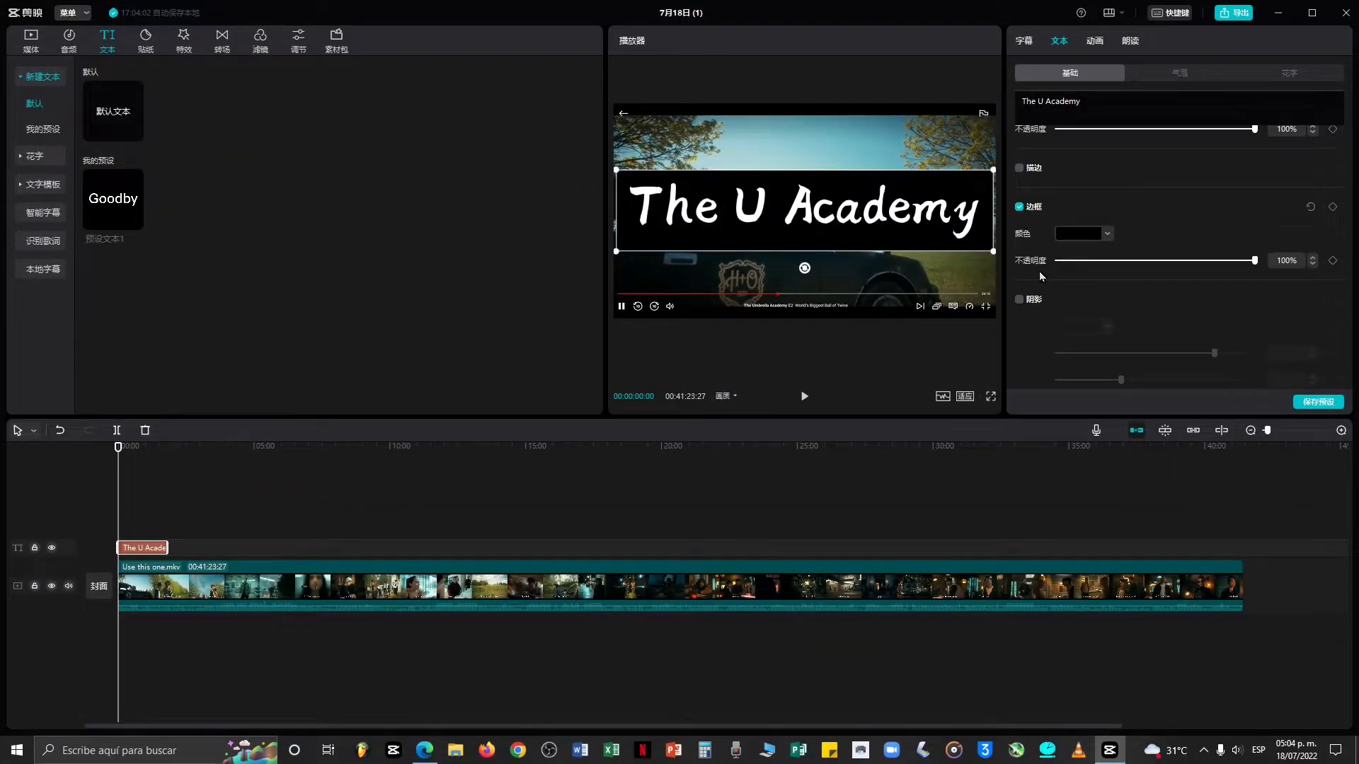
Lower the title background's opacity to about 14% and try several background colours, ending with white.
left_click_drag(1182, 260, 1127, 271)
left_click(1108, 234)
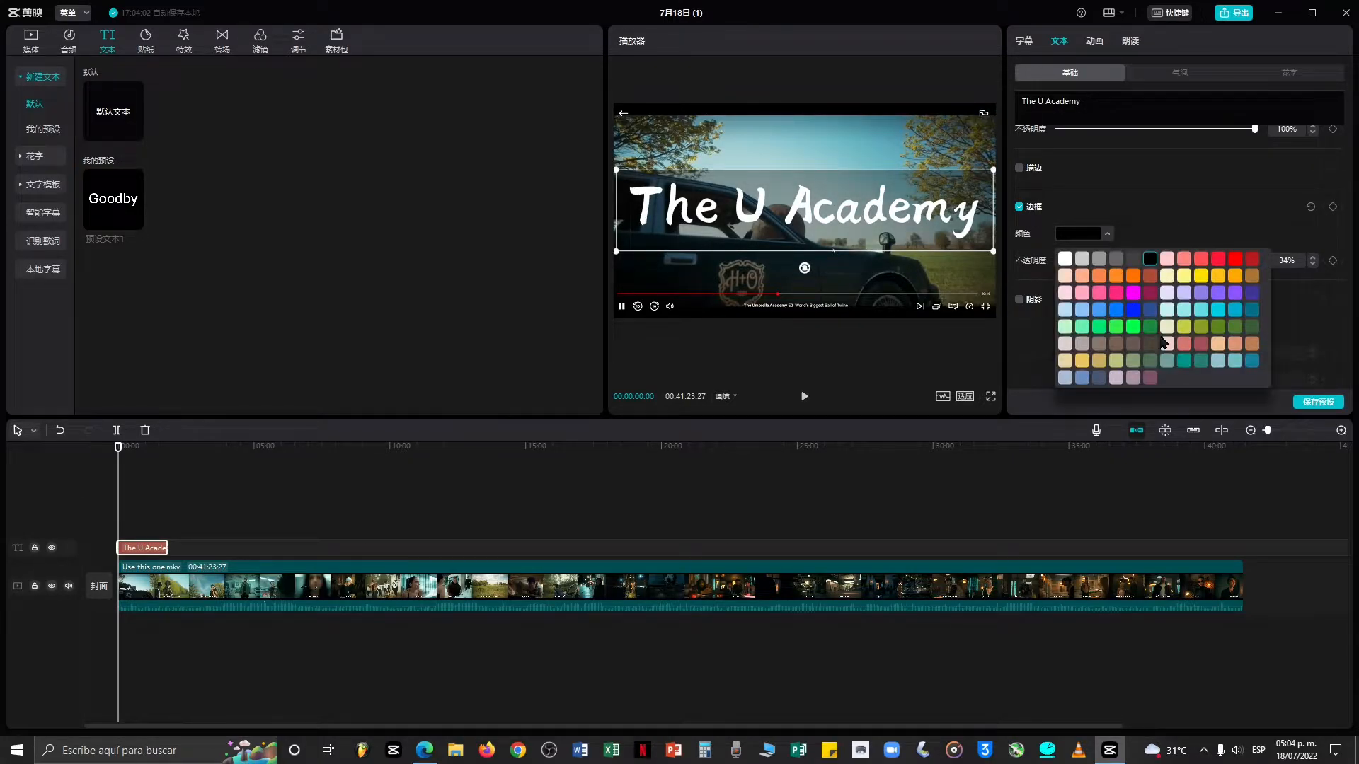
left_click(1201, 310)
left_click(1257, 313)
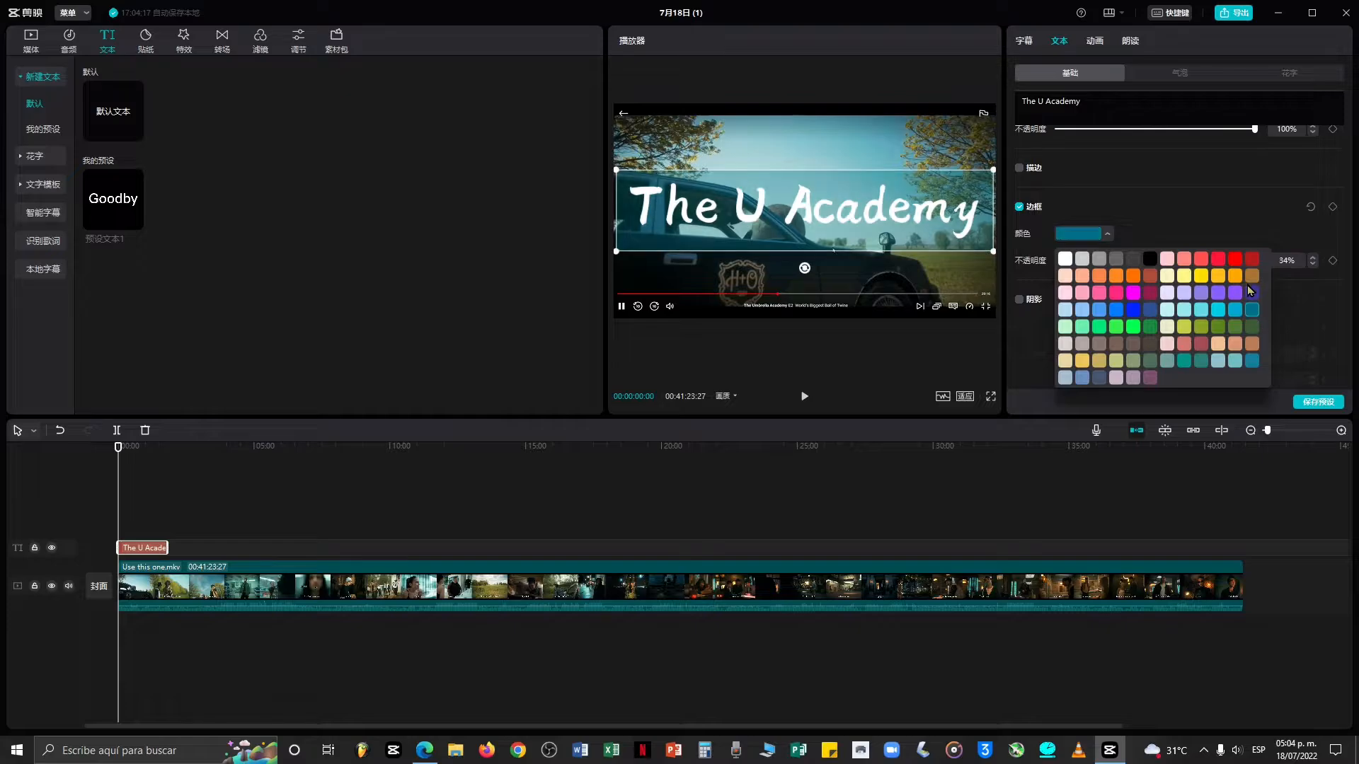
left_click(1201, 310)
left_click(1183, 312)
left_click(1166, 290)
left_click(1064, 258)
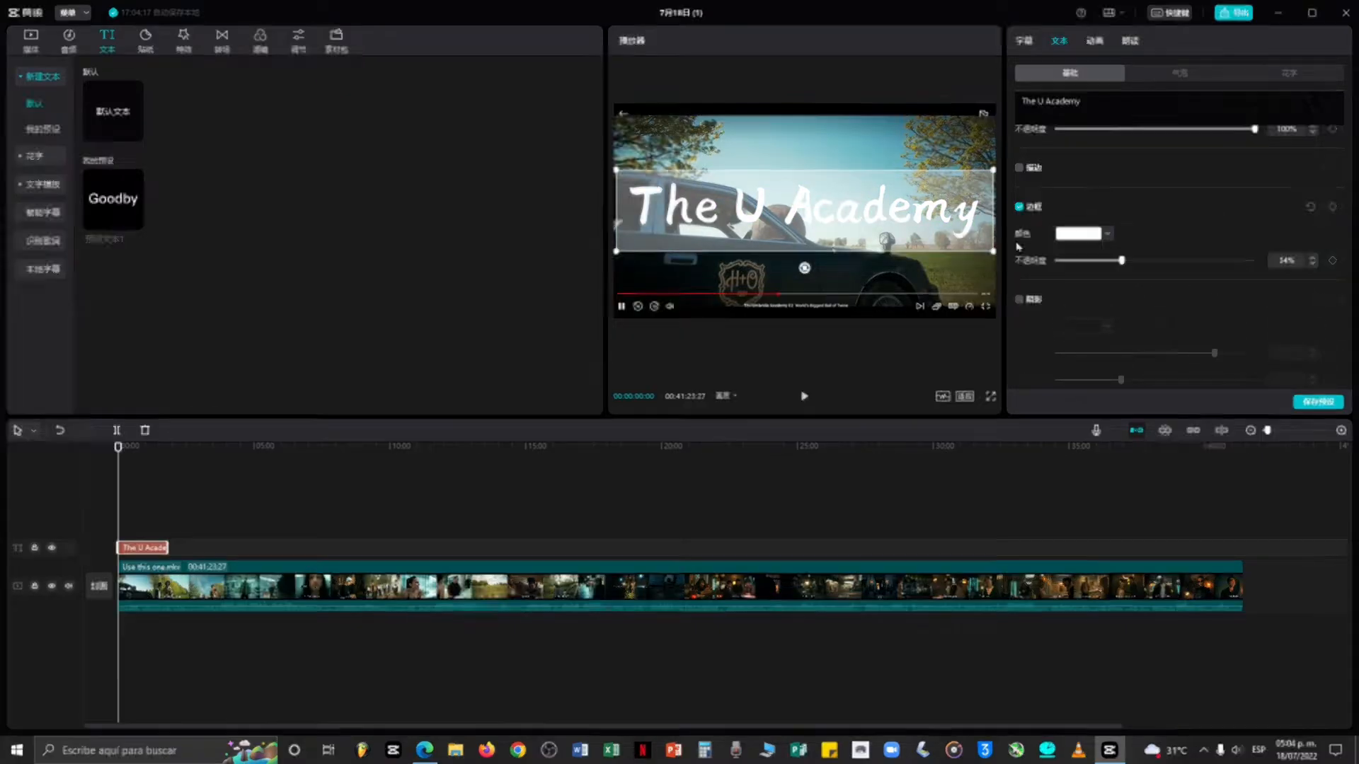
Turn off the title background, enable its shadow and raise the shadow opacity to 100%.
left_click(1031, 206)
left_click(1034, 299)
left_click_drag(1215, 290, 1278, 309)
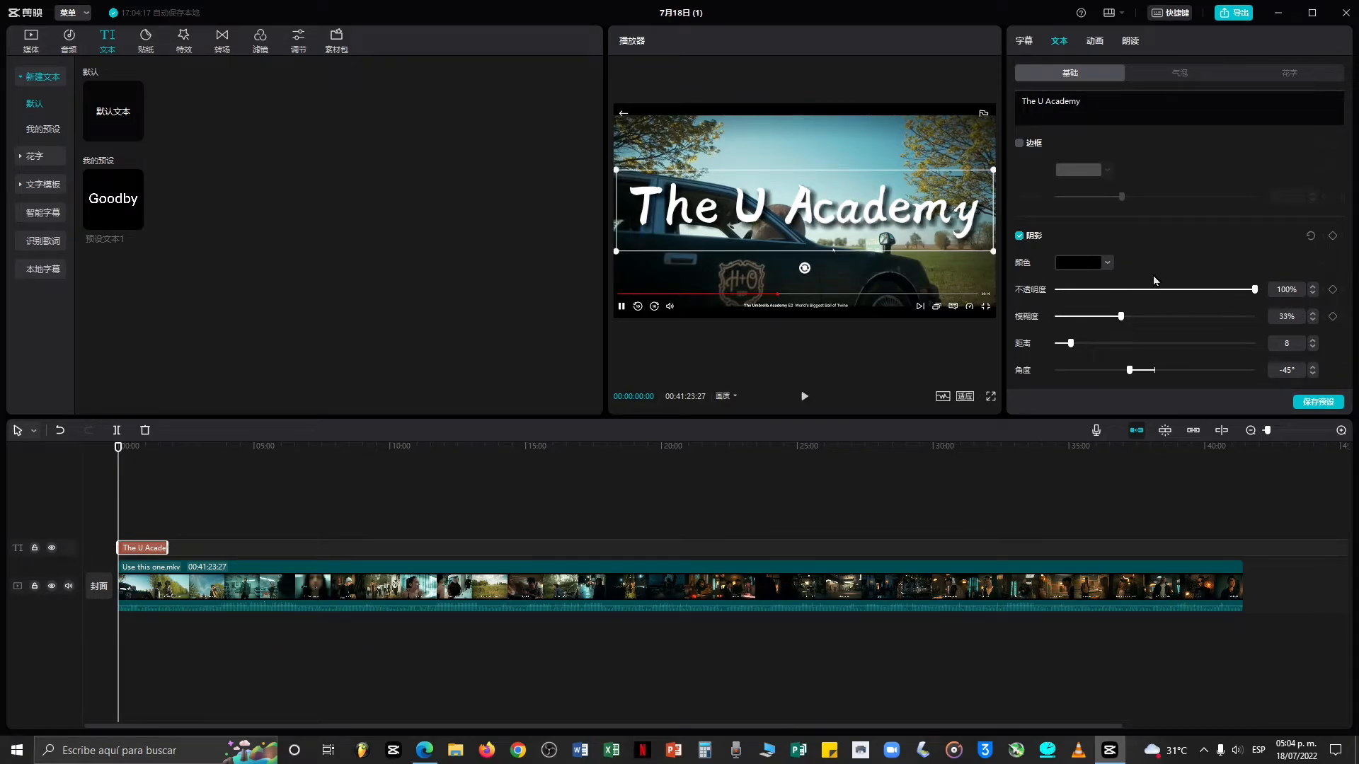
Try a cyan shadow colour for the title, then set the shadow colour back to black.
left_click(1108, 263)
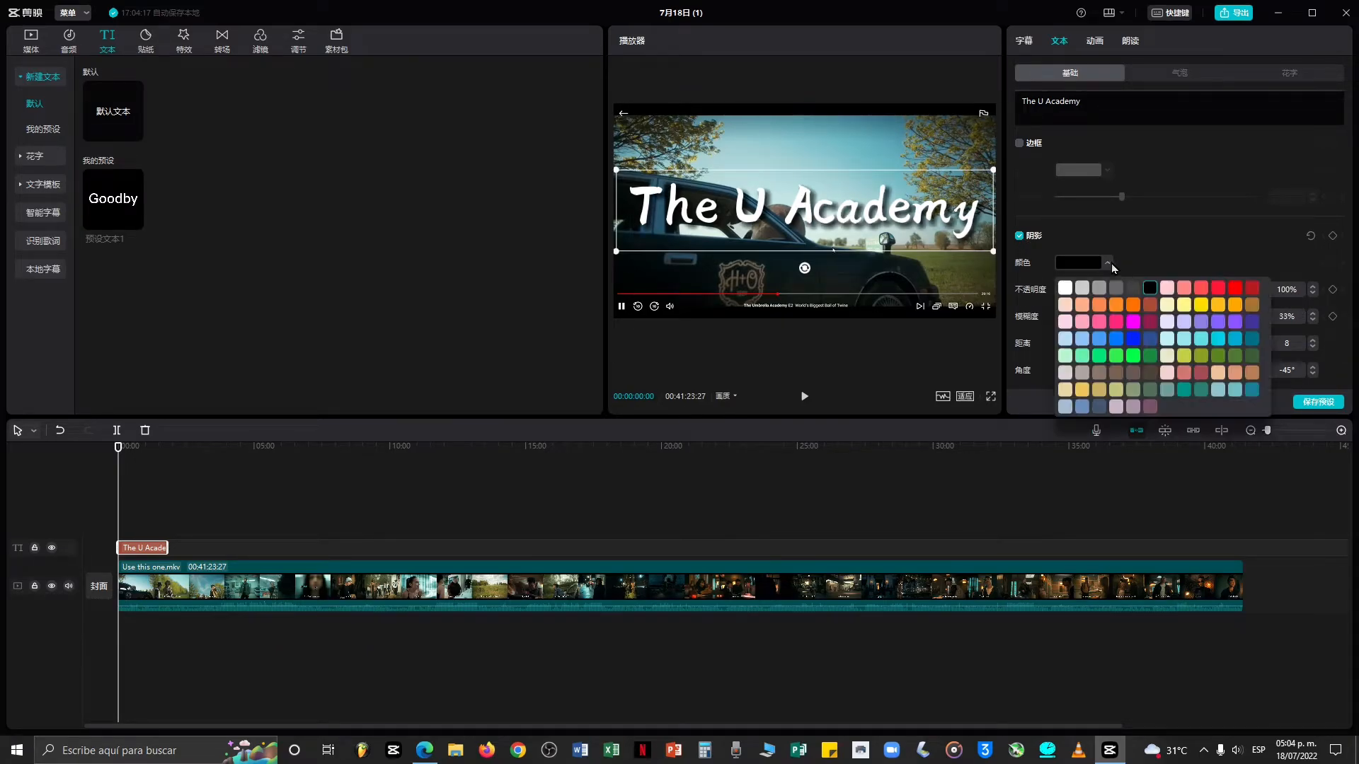
left_click(1218, 341)
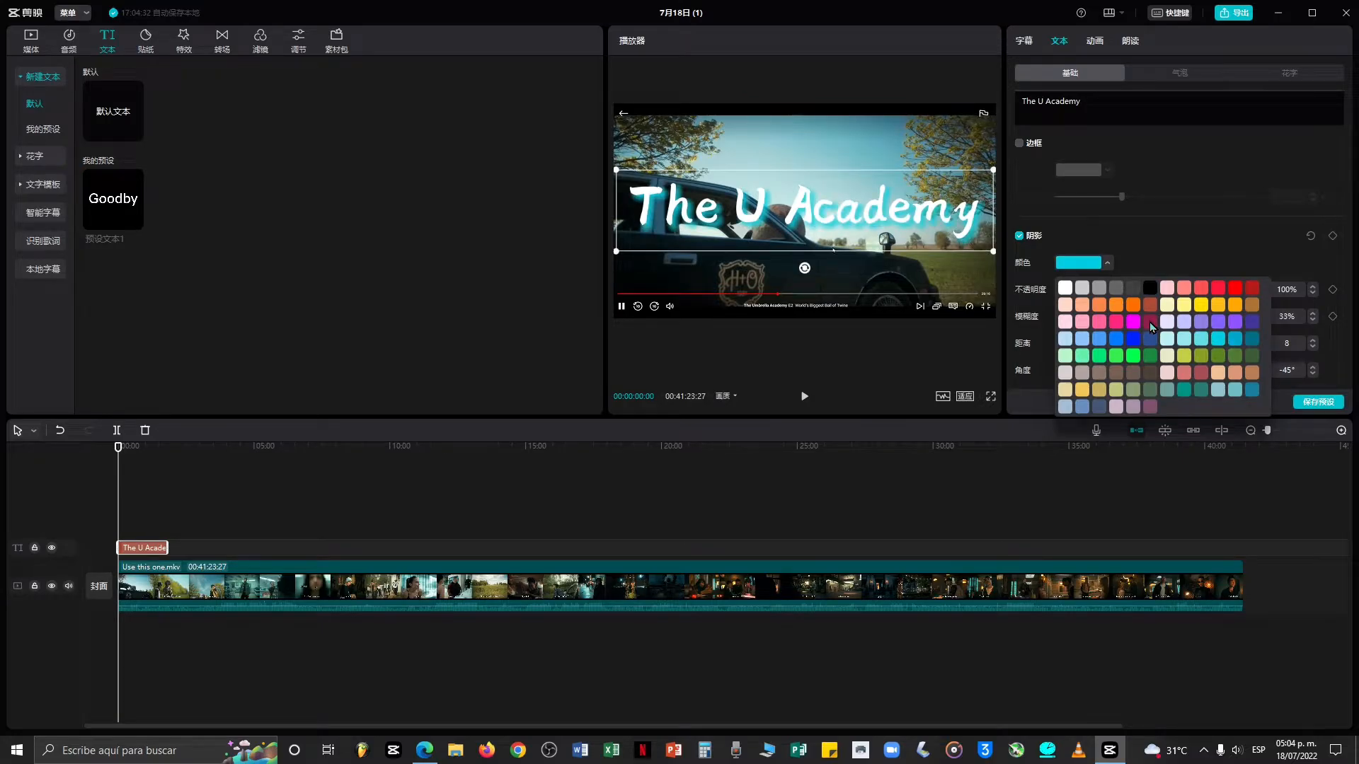
left_click(1150, 288)
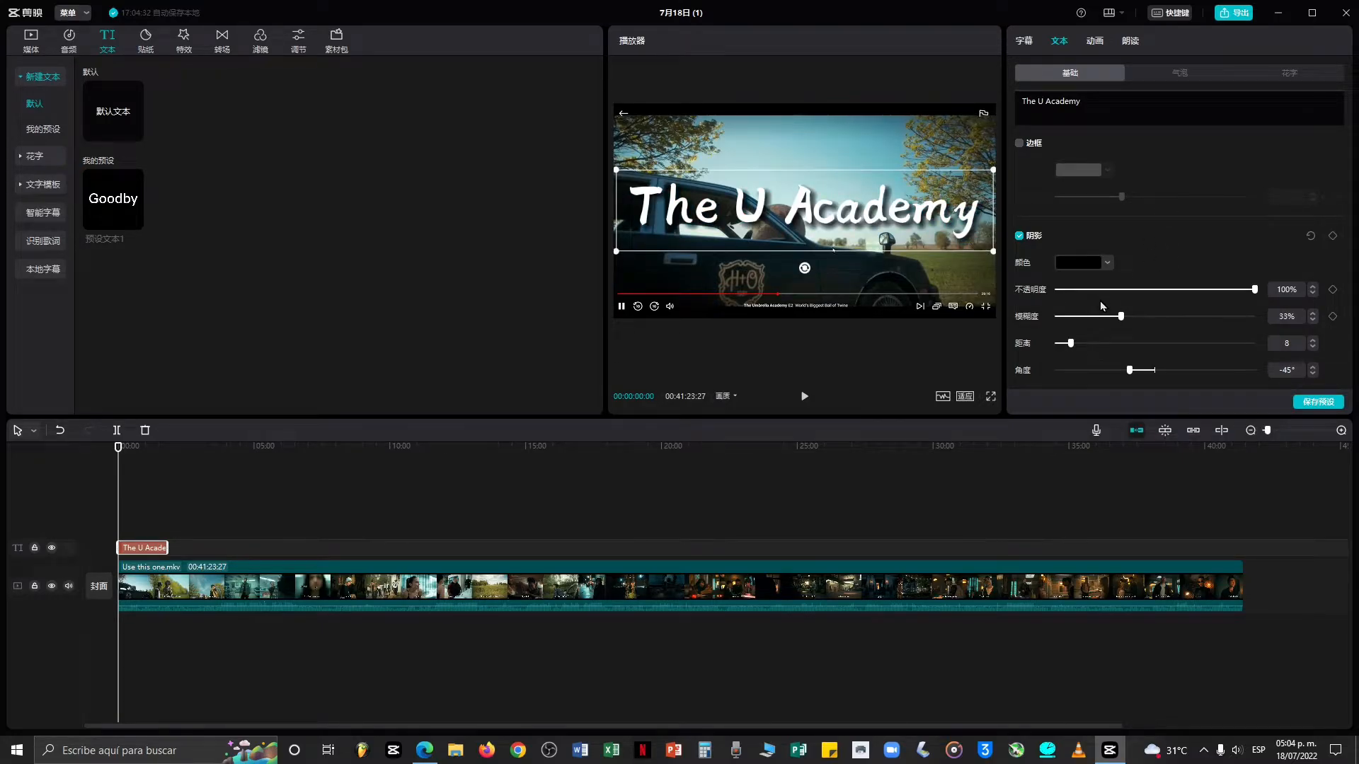
Adjust the title shadow to about 59% opacity, 46% blur and distance 6, and drag its angle slider.
left_click_drag(1216, 290, 1060, 358)
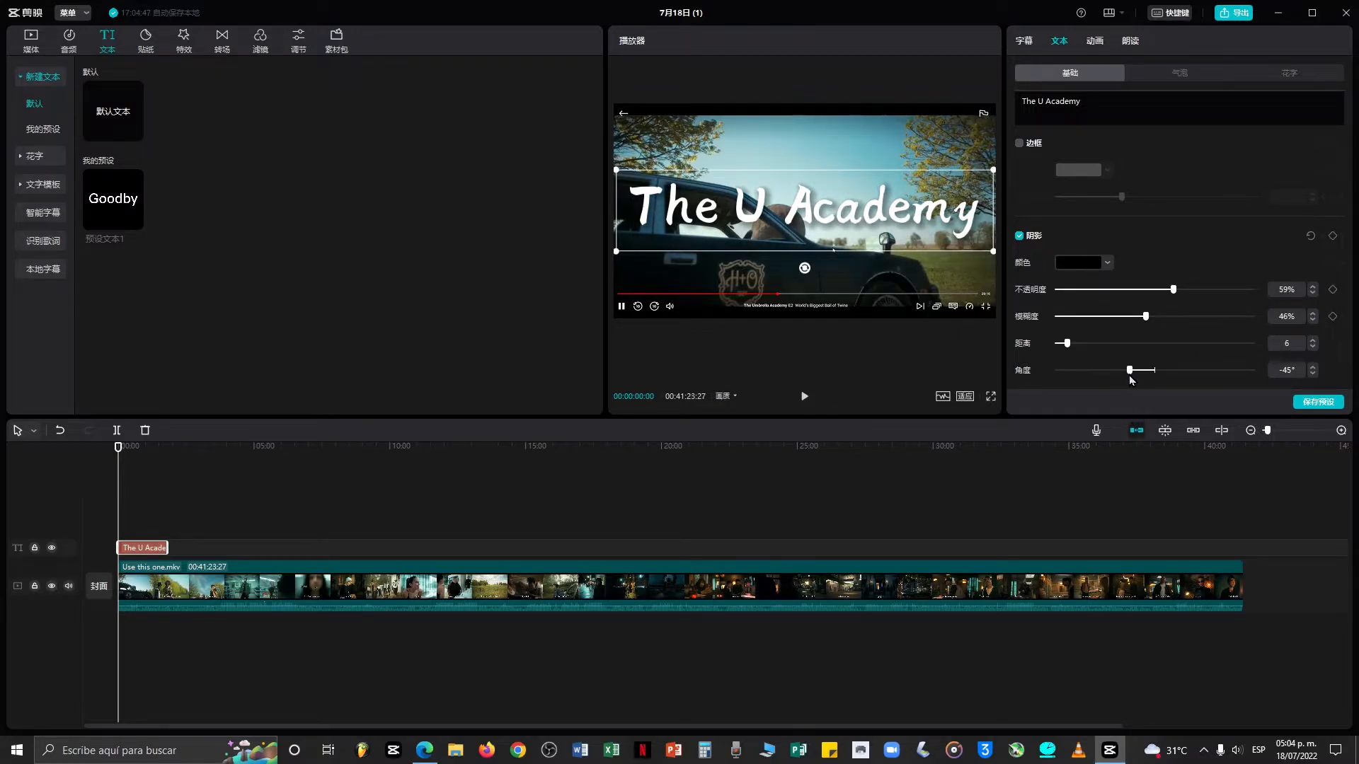
left_click_drag(1254, 370, 1058, 370)
Open the stickers library, preview a couple of stickers and scroll through the sticker categories.
left_click(159, 48)
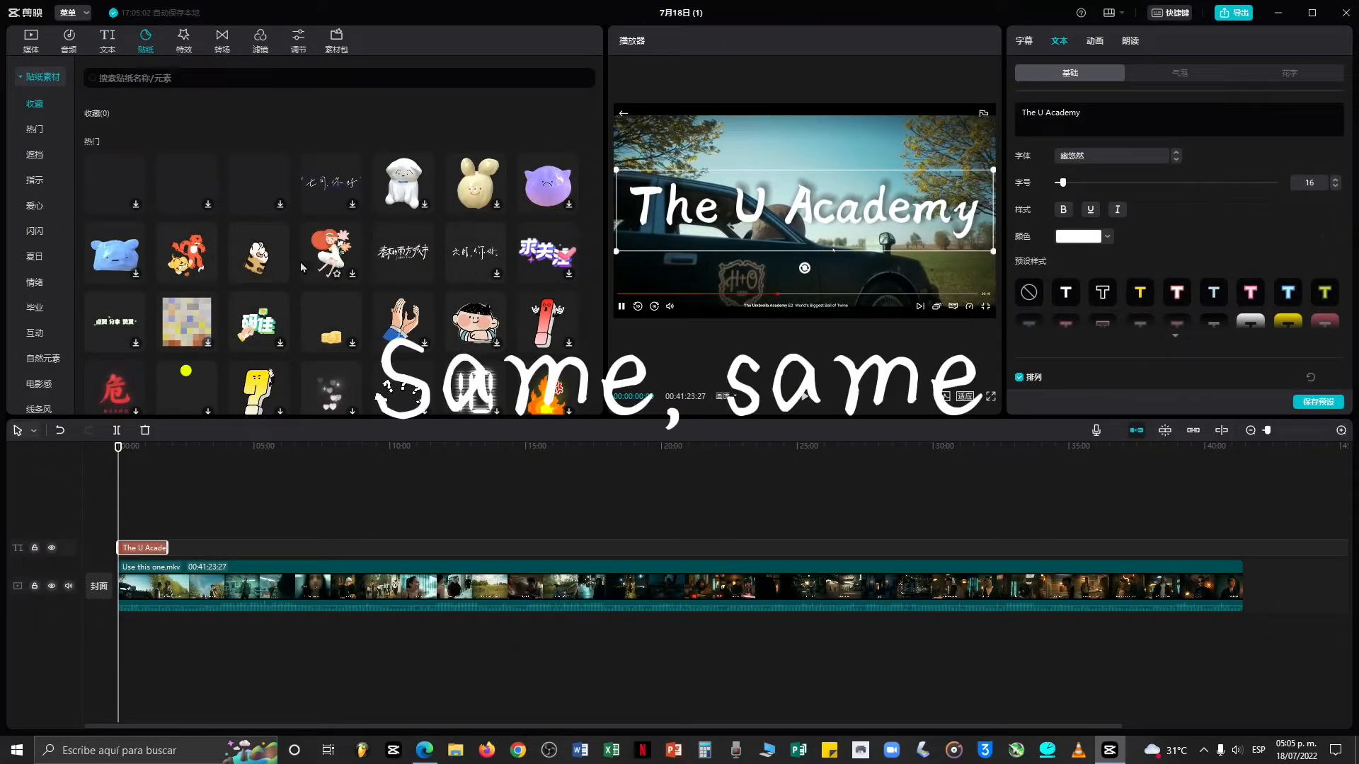
left_click(187, 248)
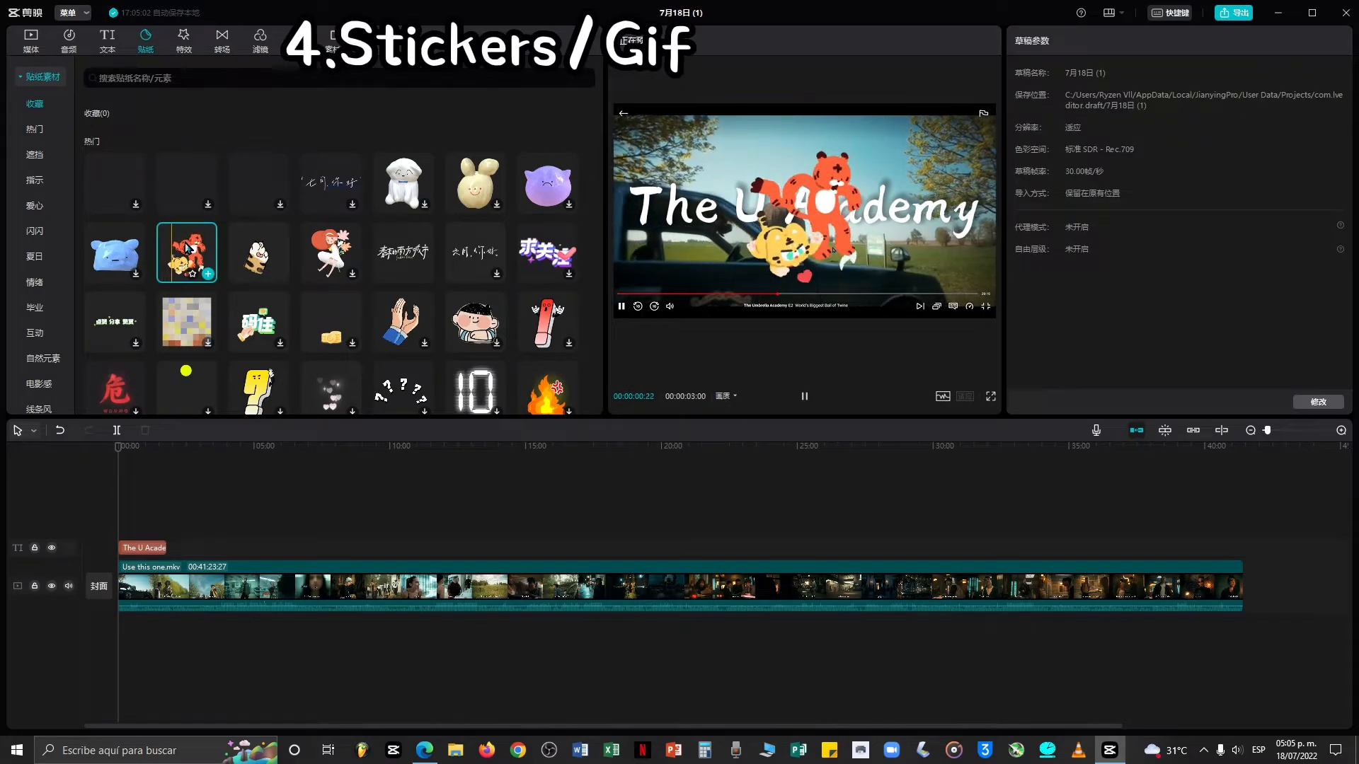
left_click(254, 259)
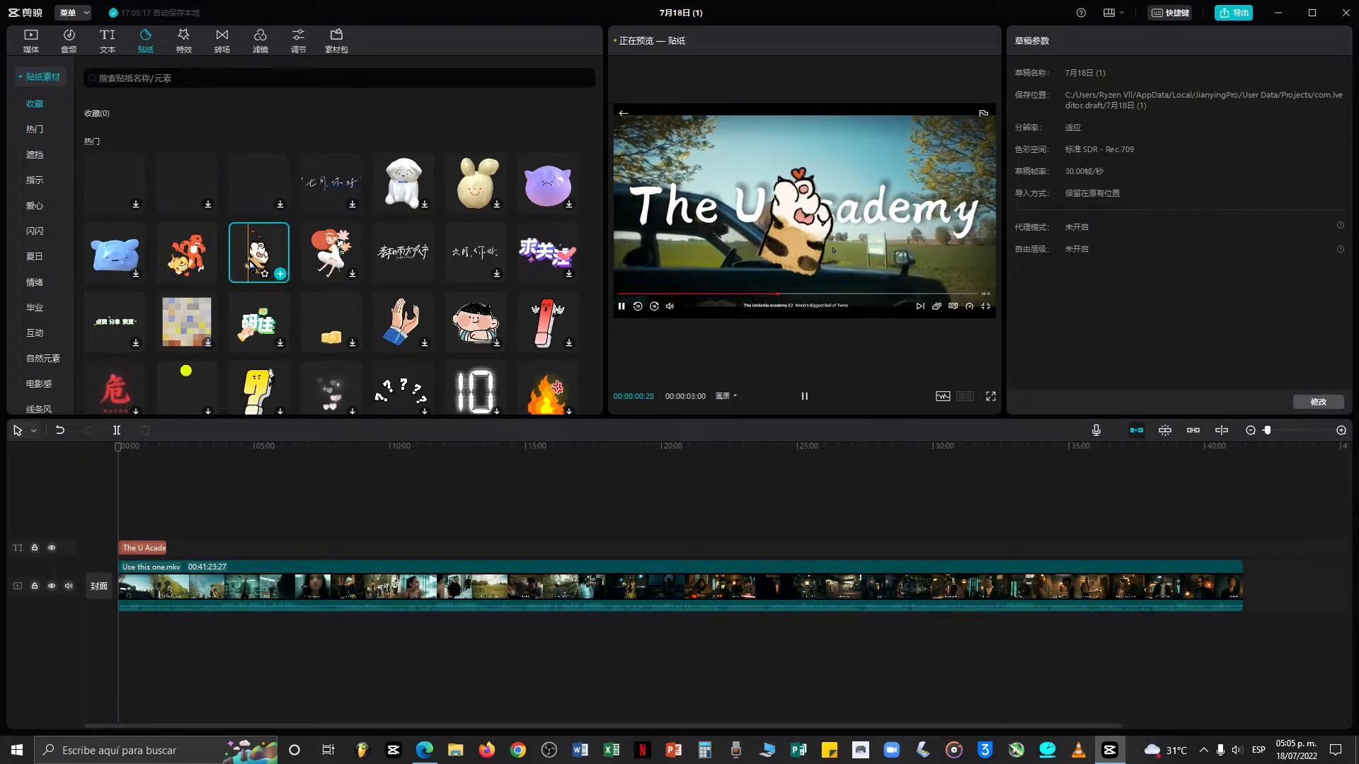
scroll(494, 238, "down", 4)
scroll(494, 237, "down", 5)
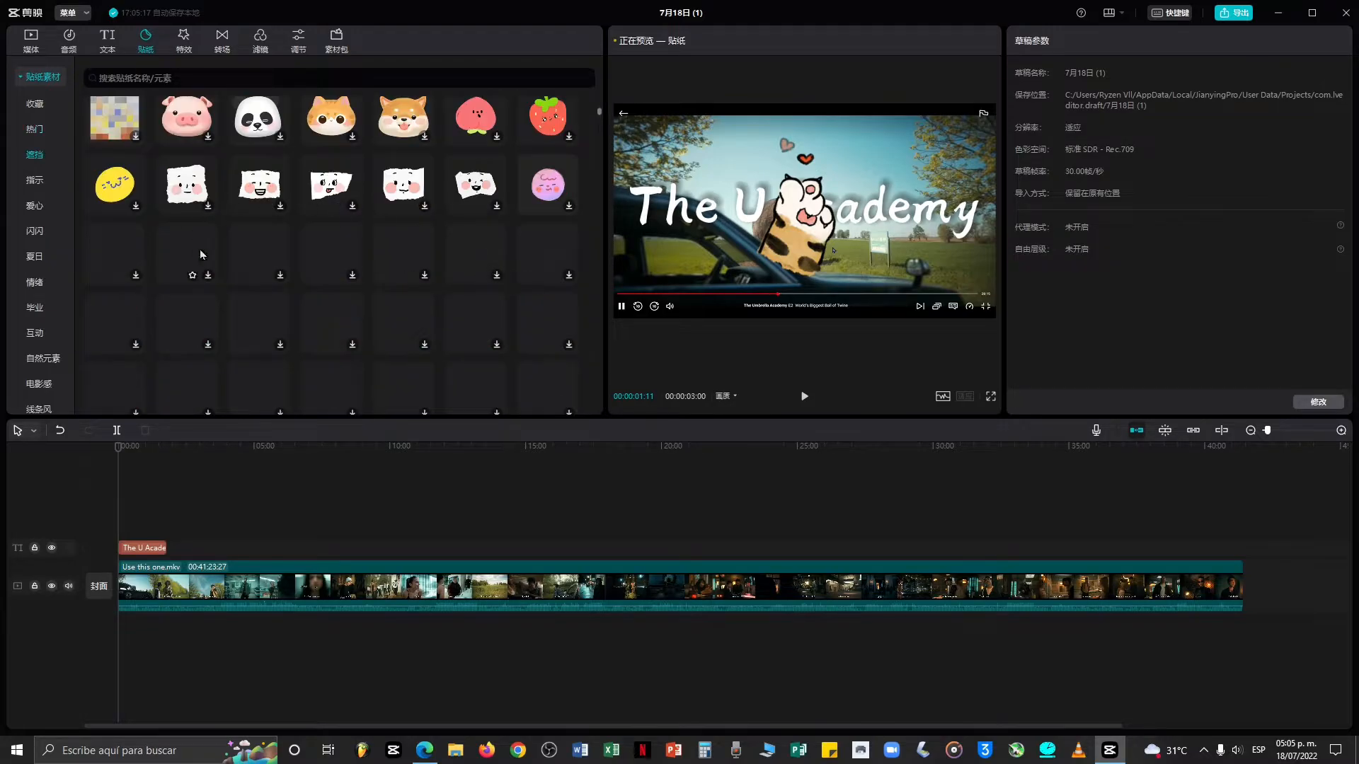
scroll(327, 255, "up", 5)
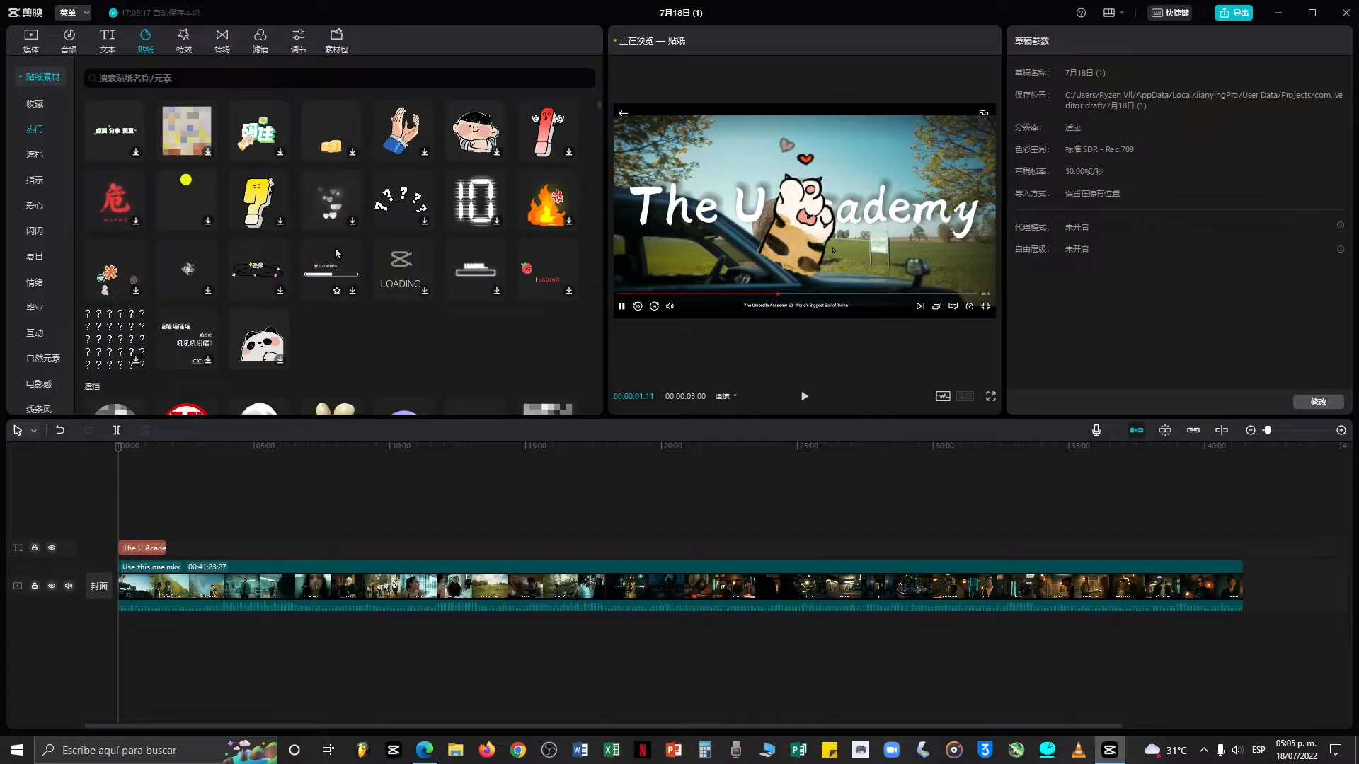
scroll(334, 248, "up", 3)
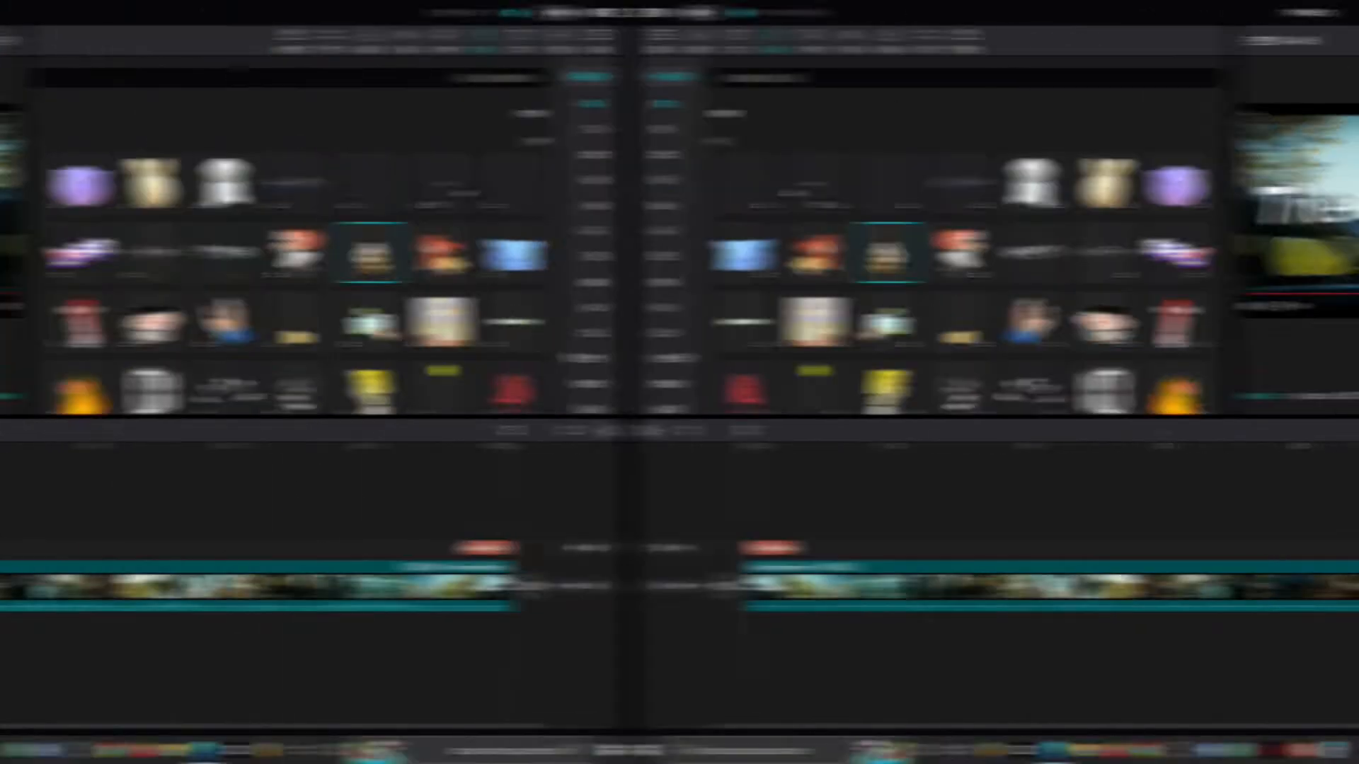
Open the effects library and preview several video effects on the footage.
left_click(186, 41)
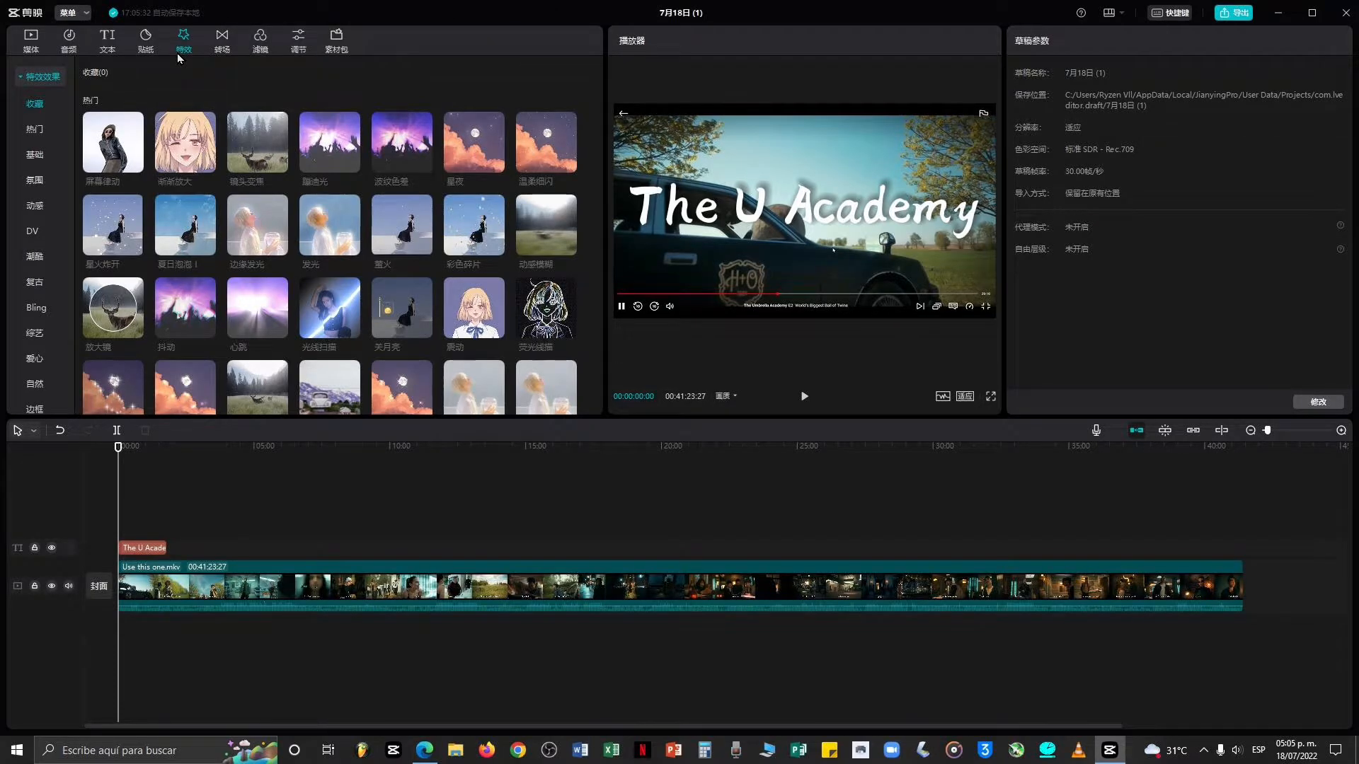
left_click(177, 137)
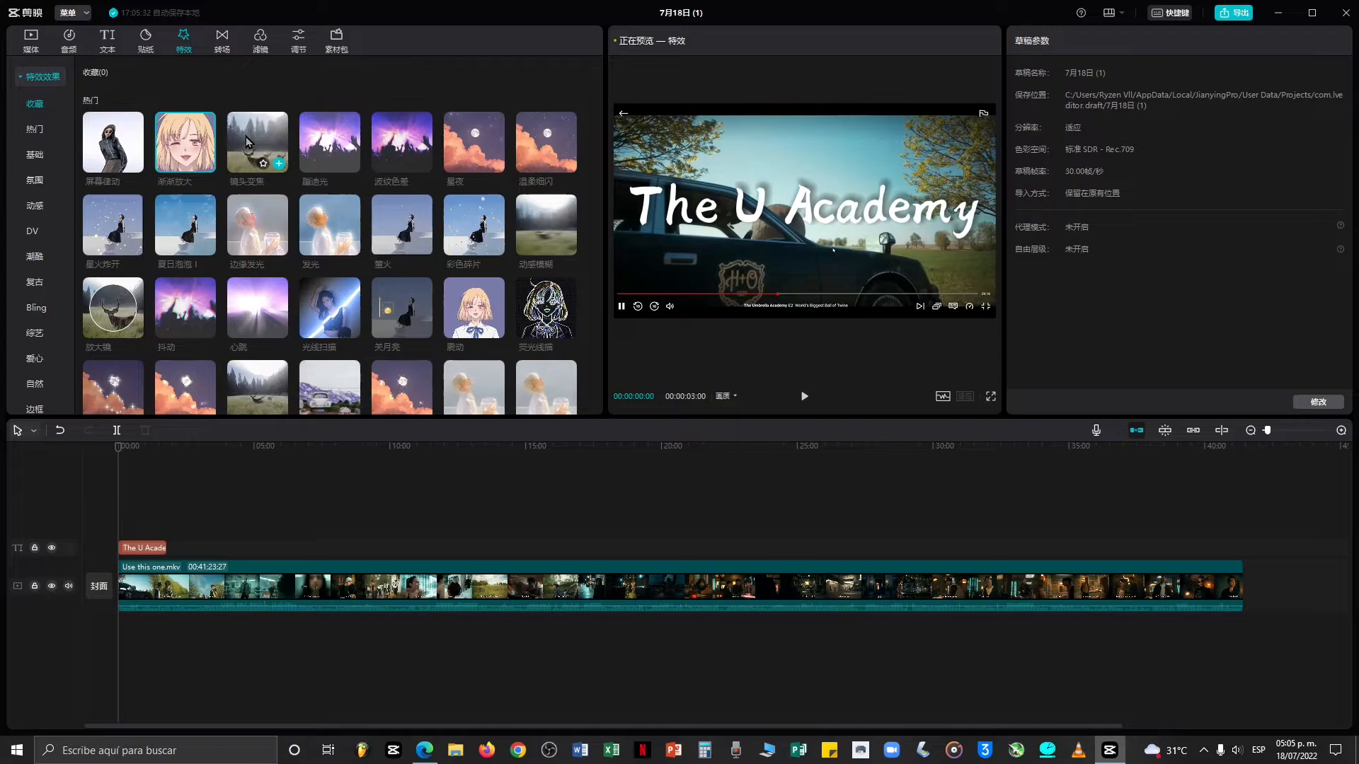
left_click(485, 303)
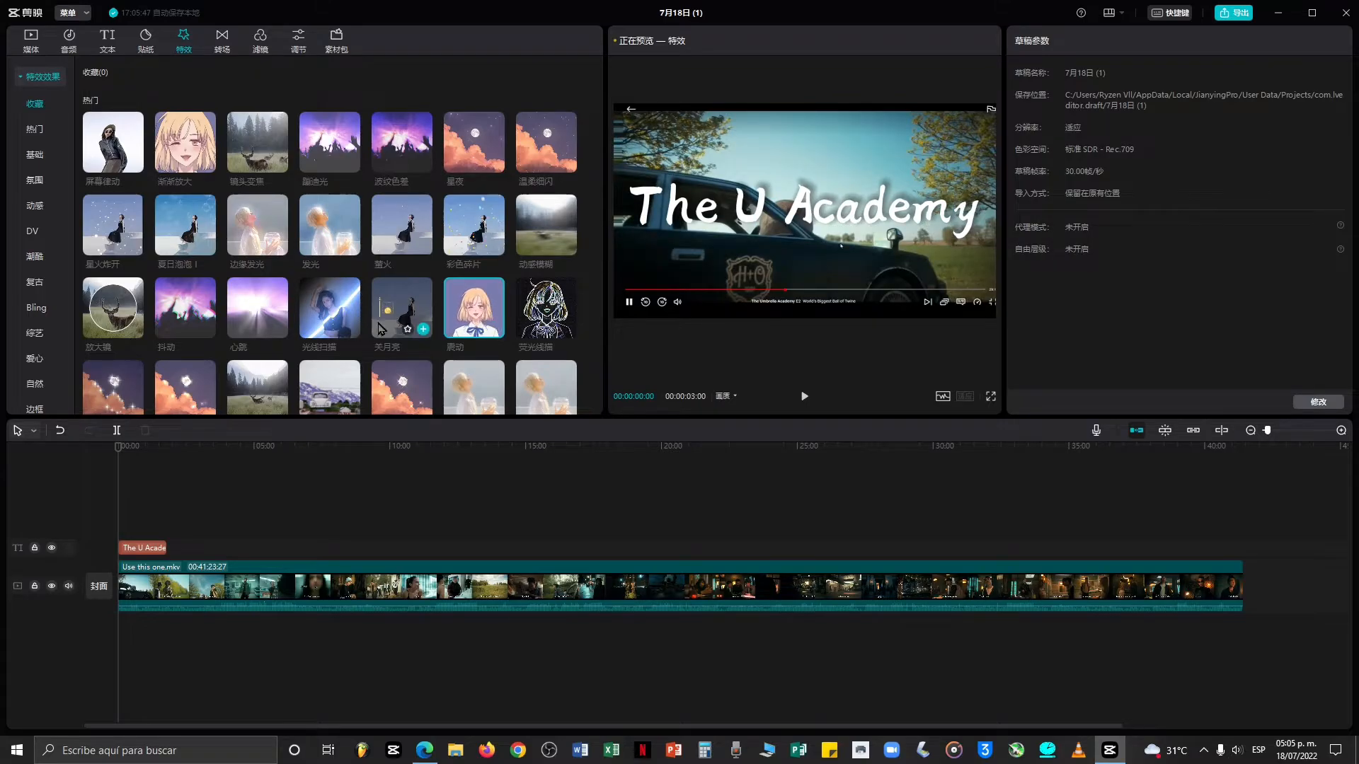
left_click(535, 238)
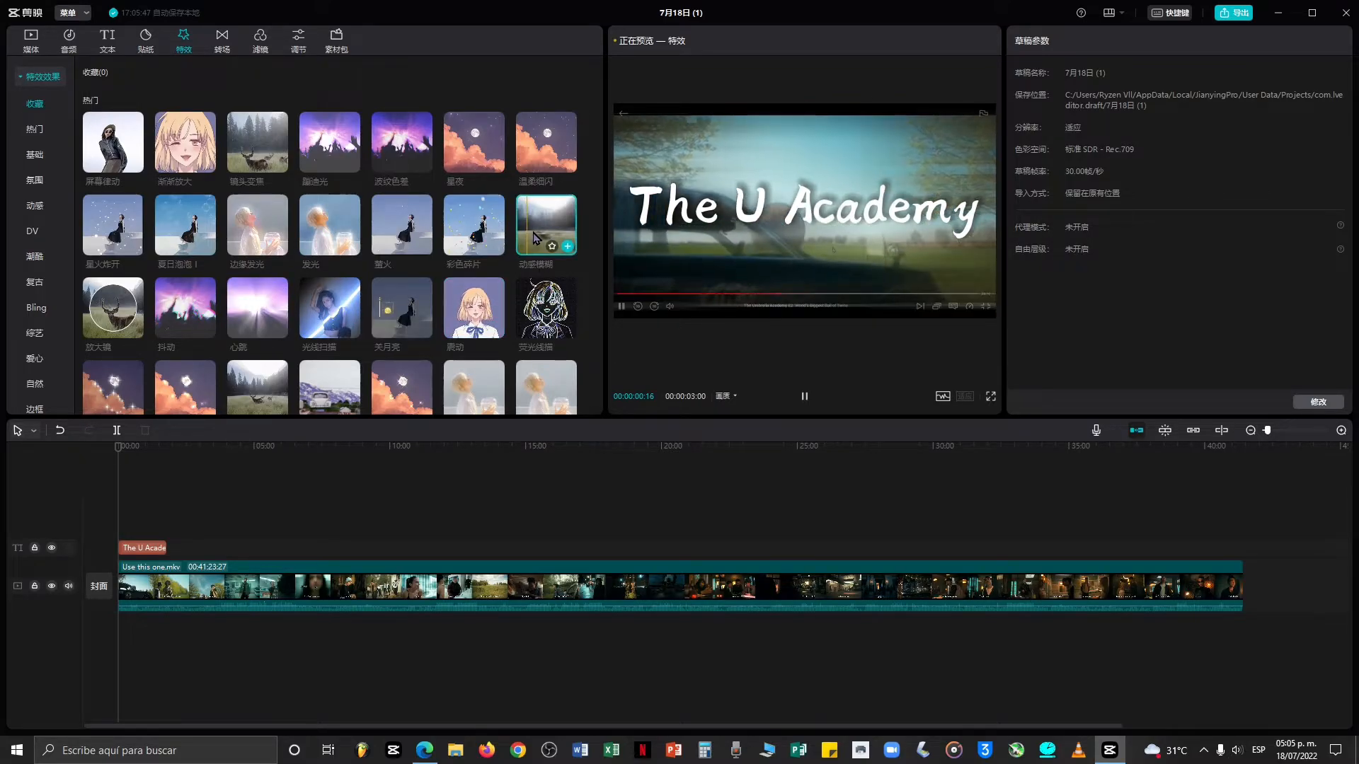
scroll(504, 253, "down", 3)
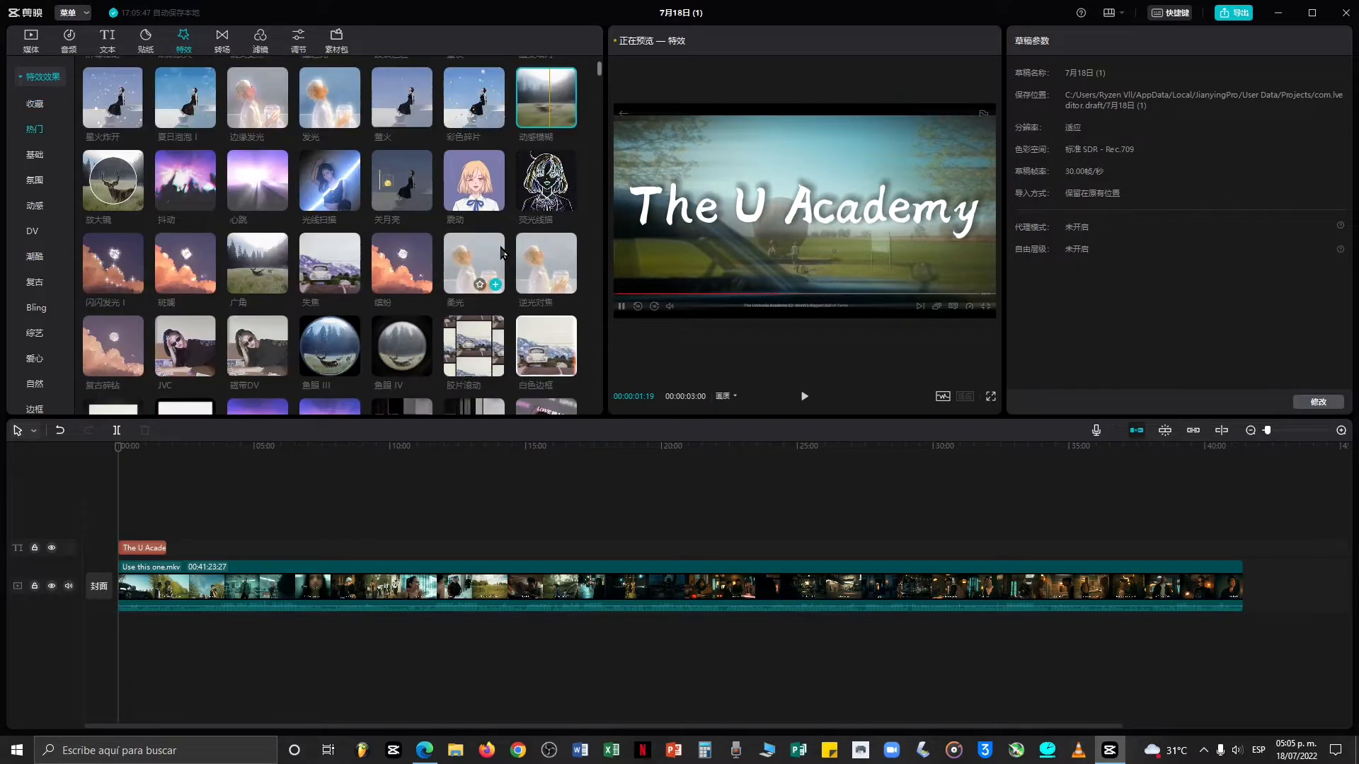
left_click(350, 289)
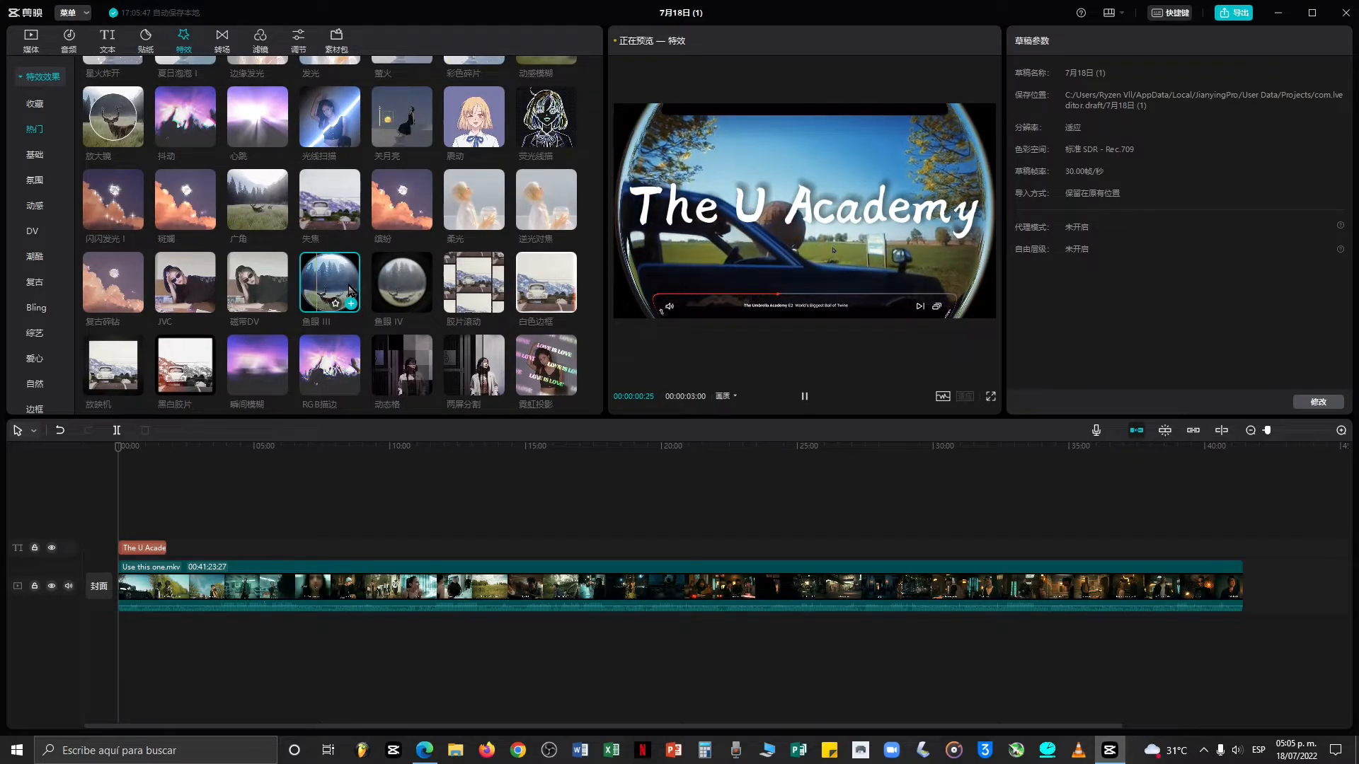
scroll(350, 289, "down", 1)
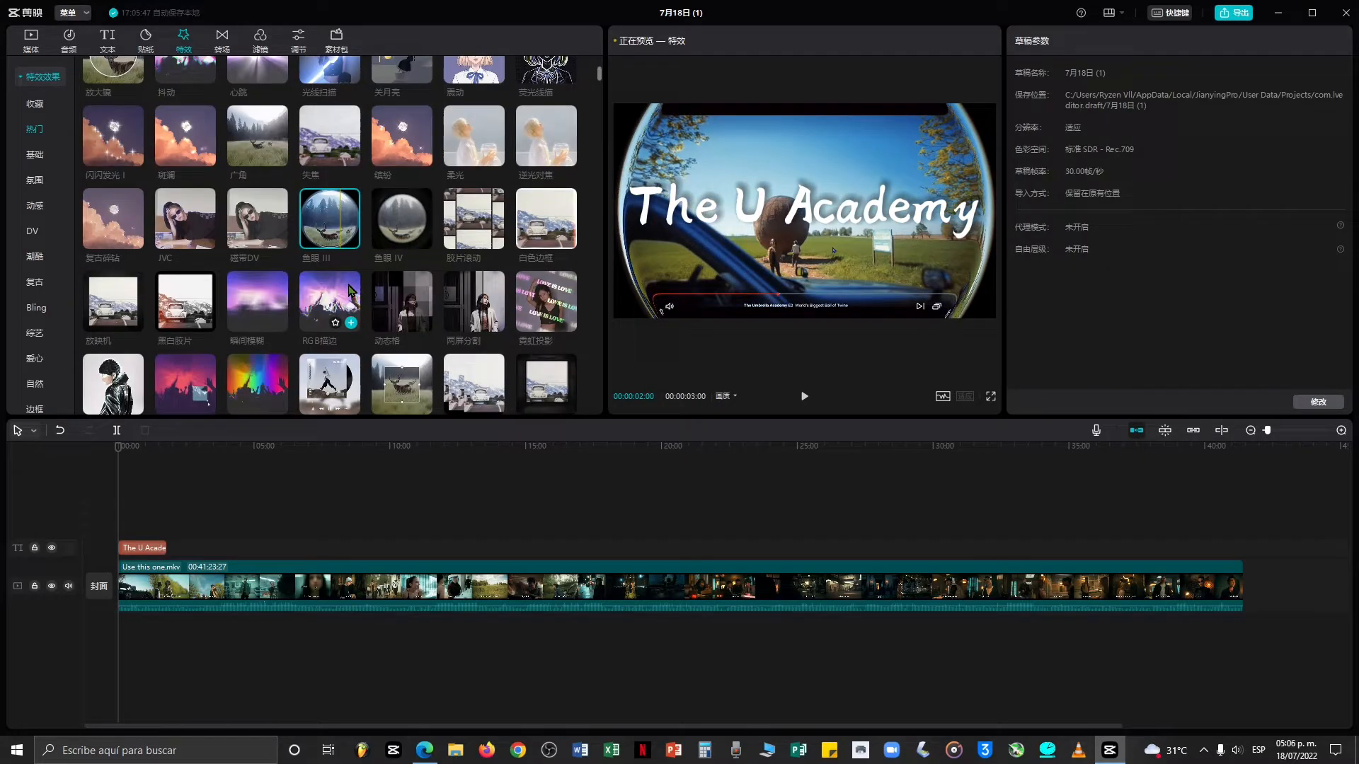
left_click(471, 307)
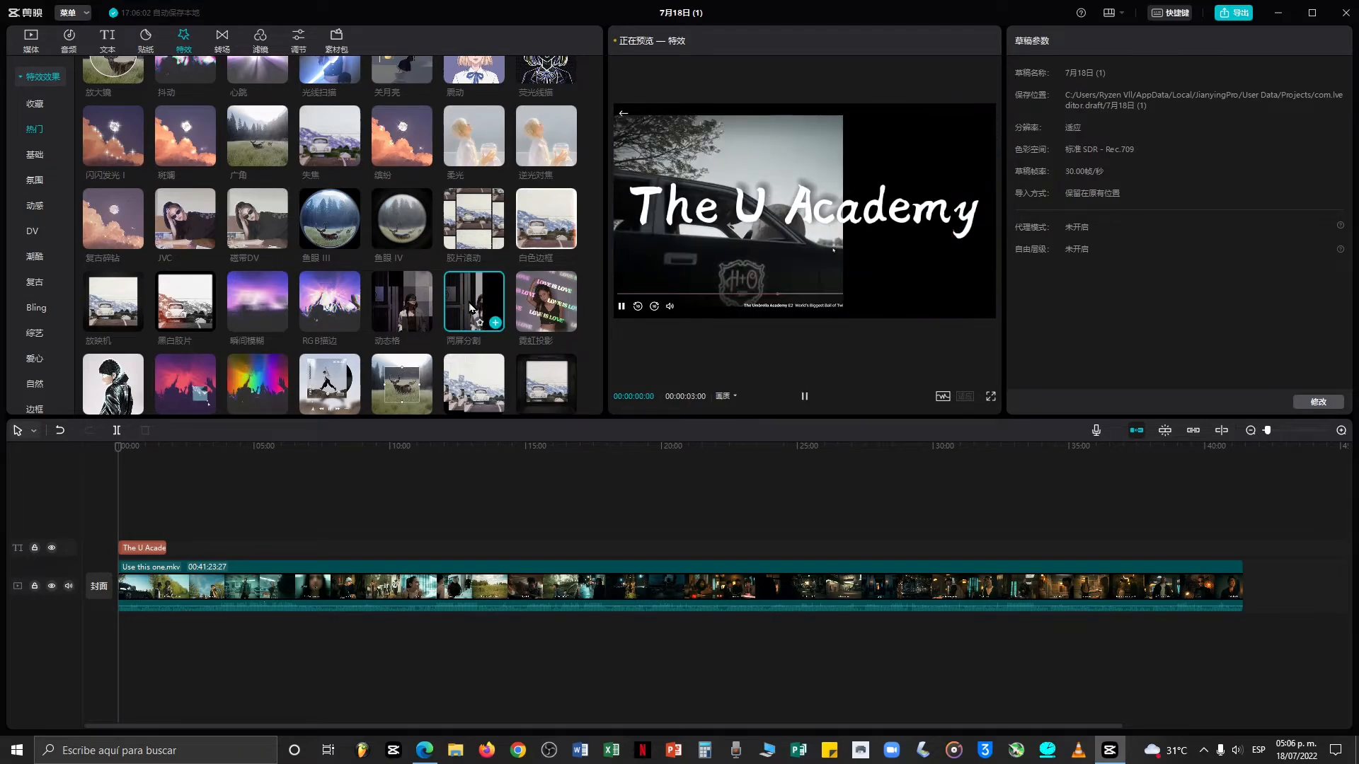
scroll(283, 204, "up", 4)
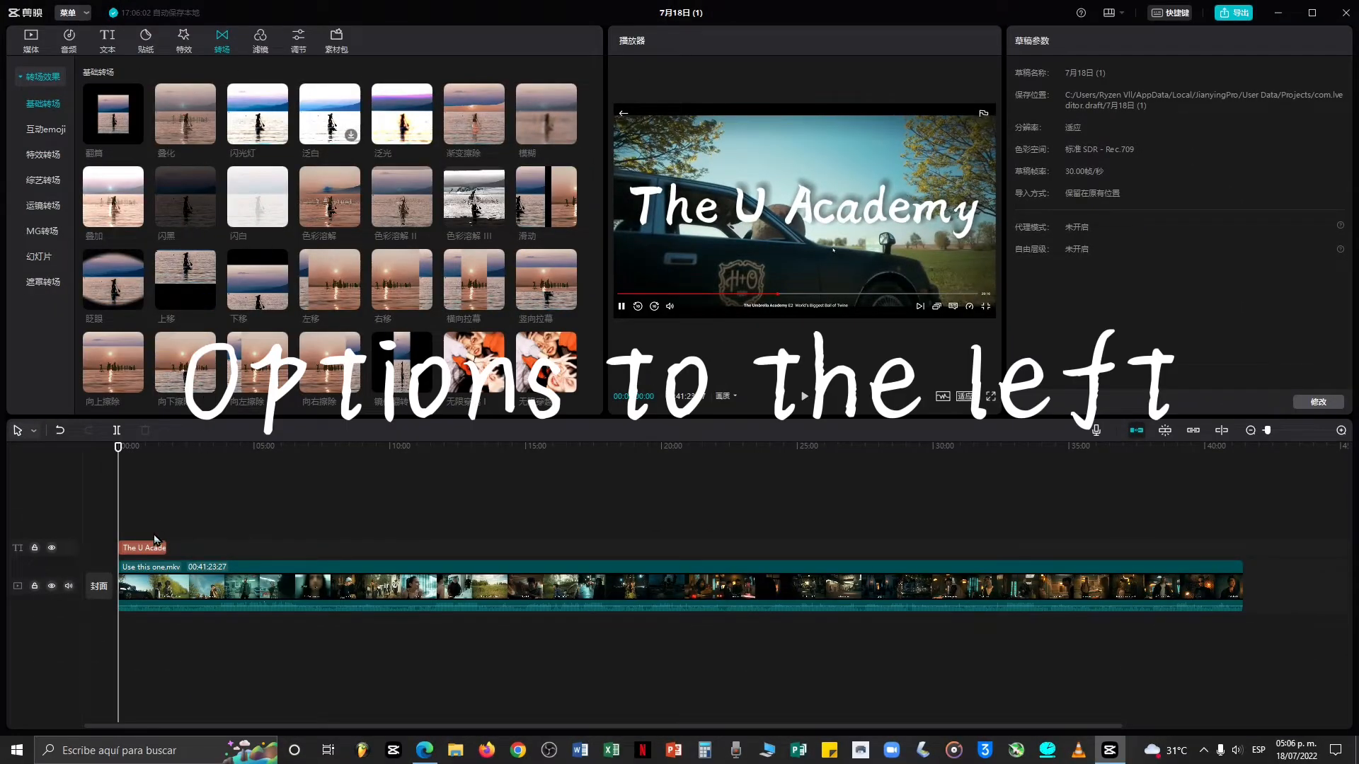
Split the video clip at about 00:02:05 on the timeline.
scroll(154, 523, "up", 2)
left_click_drag(117, 473, 228, 483)
left_click(117, 431)
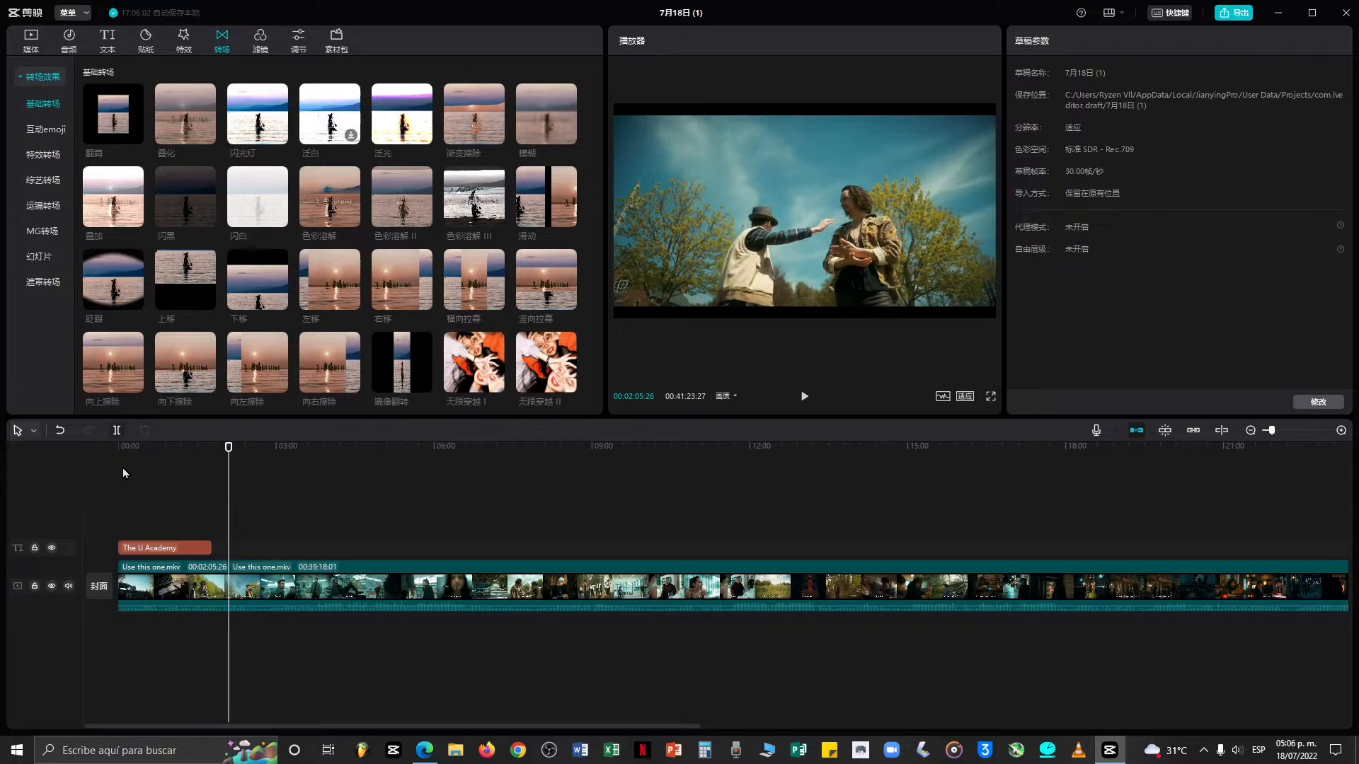
Browse the transition presets and play back the footage around the cut point.
mouse_move(273, 257)
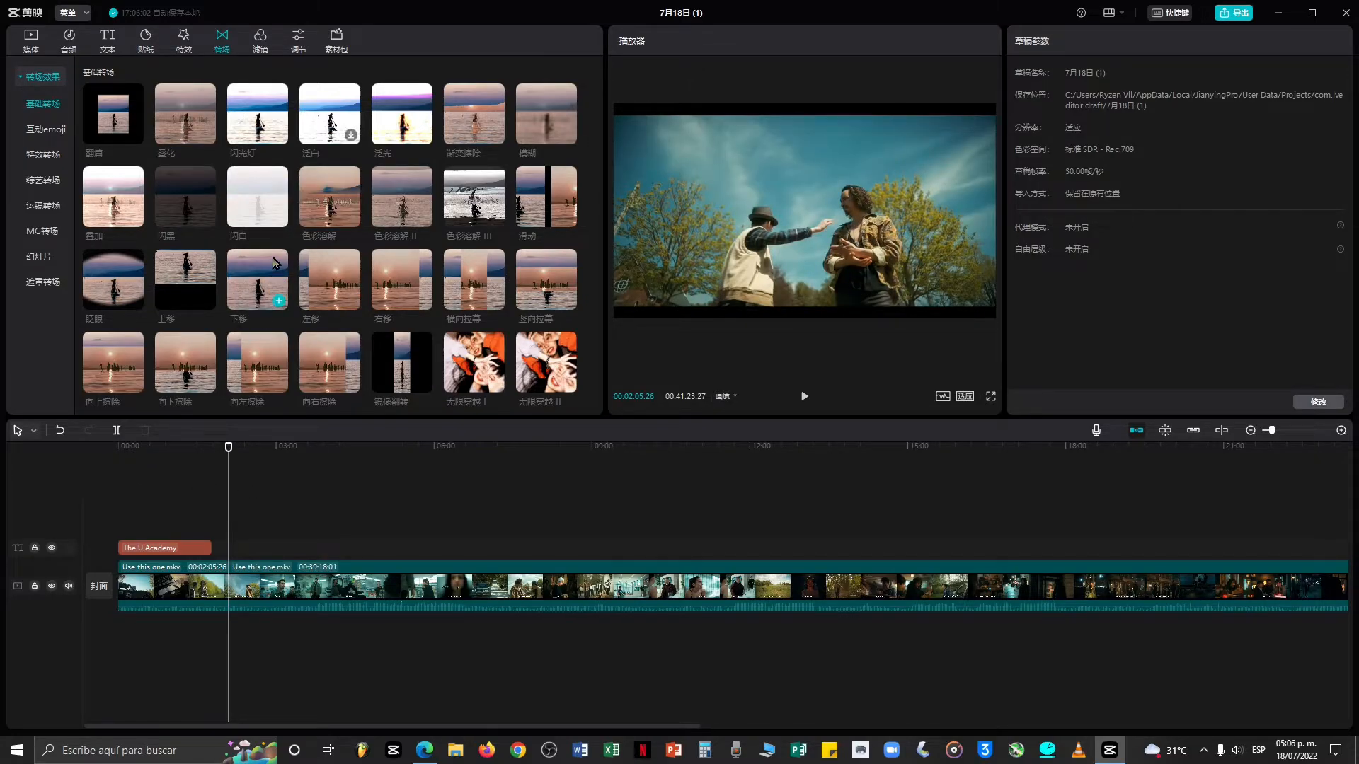
scroll(273, 258, "down", 5)
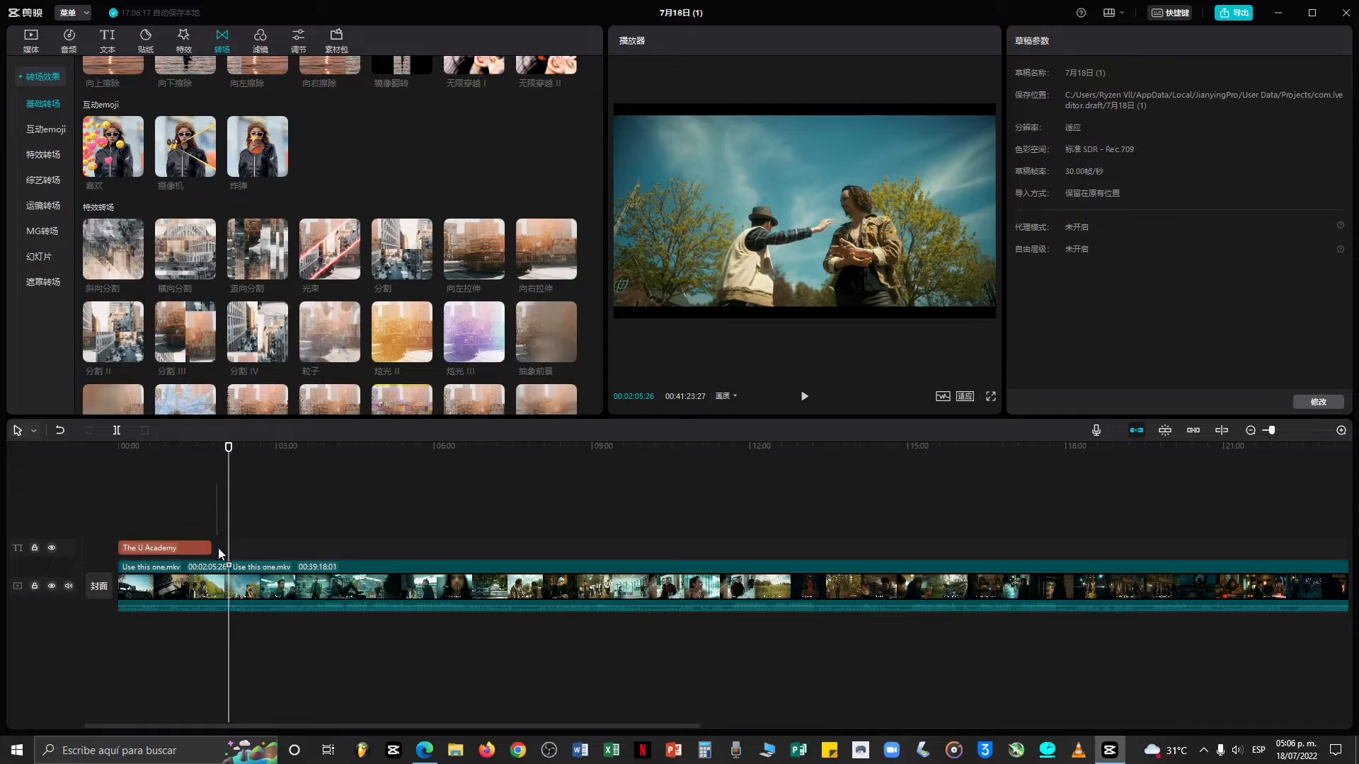
left_click_drag(219, 549, 218, 550)
left_click(221, 534)
key("space")
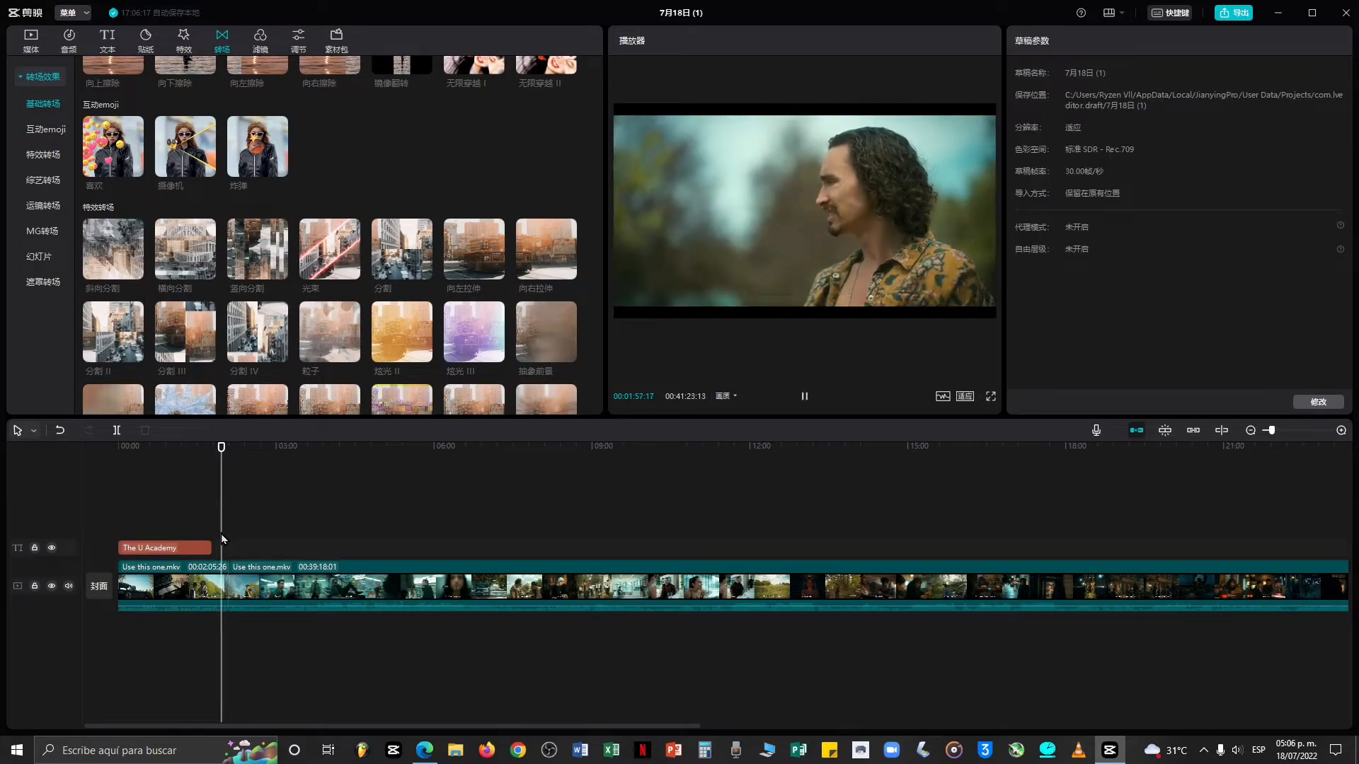
scroll(303, 516, "up", 6)
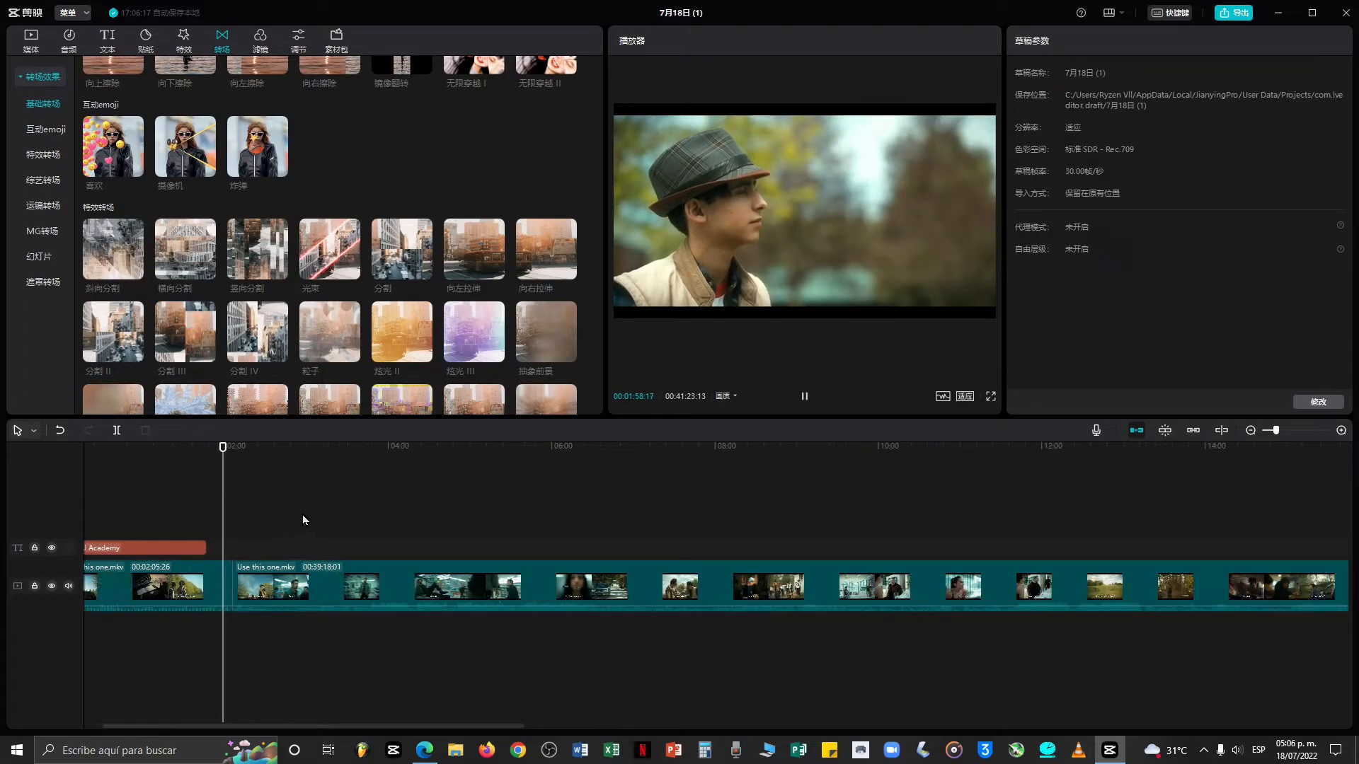
left_click(245, 543)
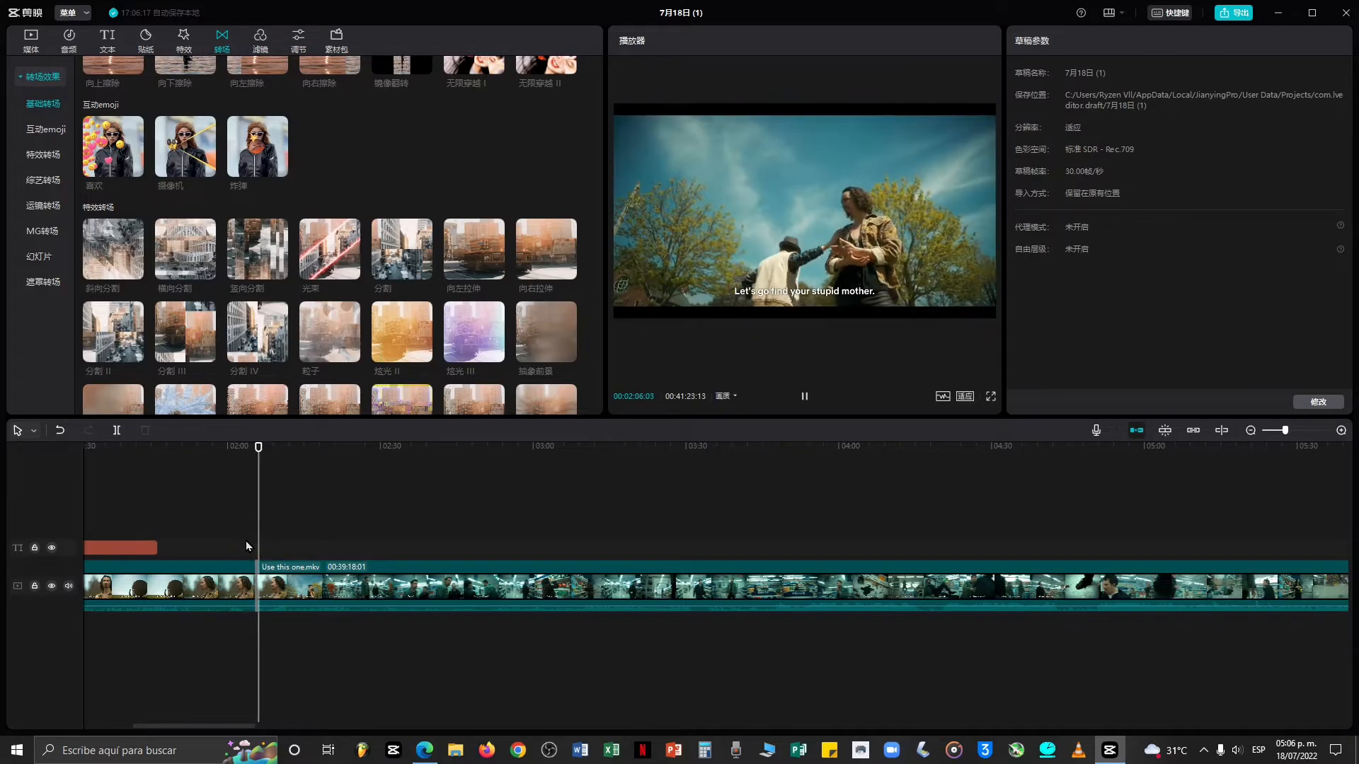
key("space")
Undo the last action and replay the footage around the cut while scrolling the transitions.
scroll(341, 364, "down", 1)
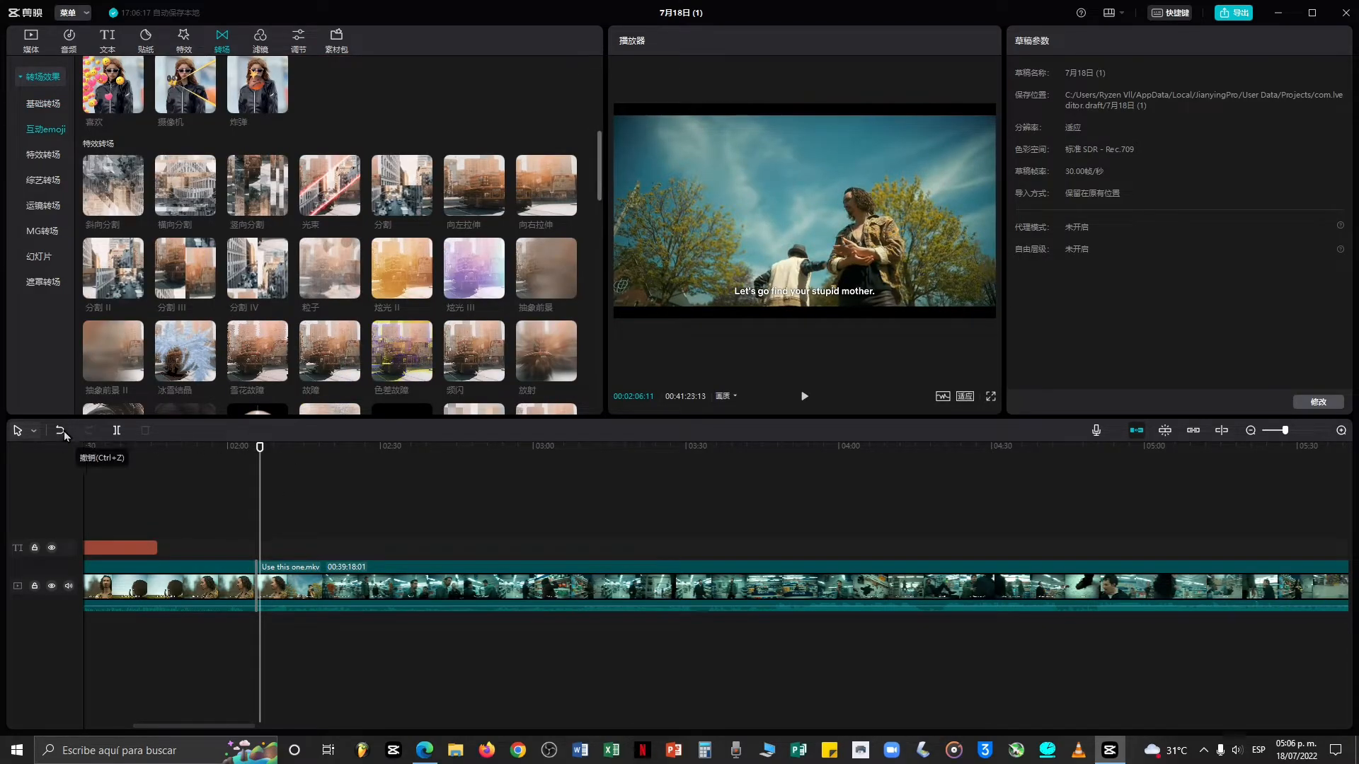
key("ctrl+z")
scroll(388, 354, "down", 6)
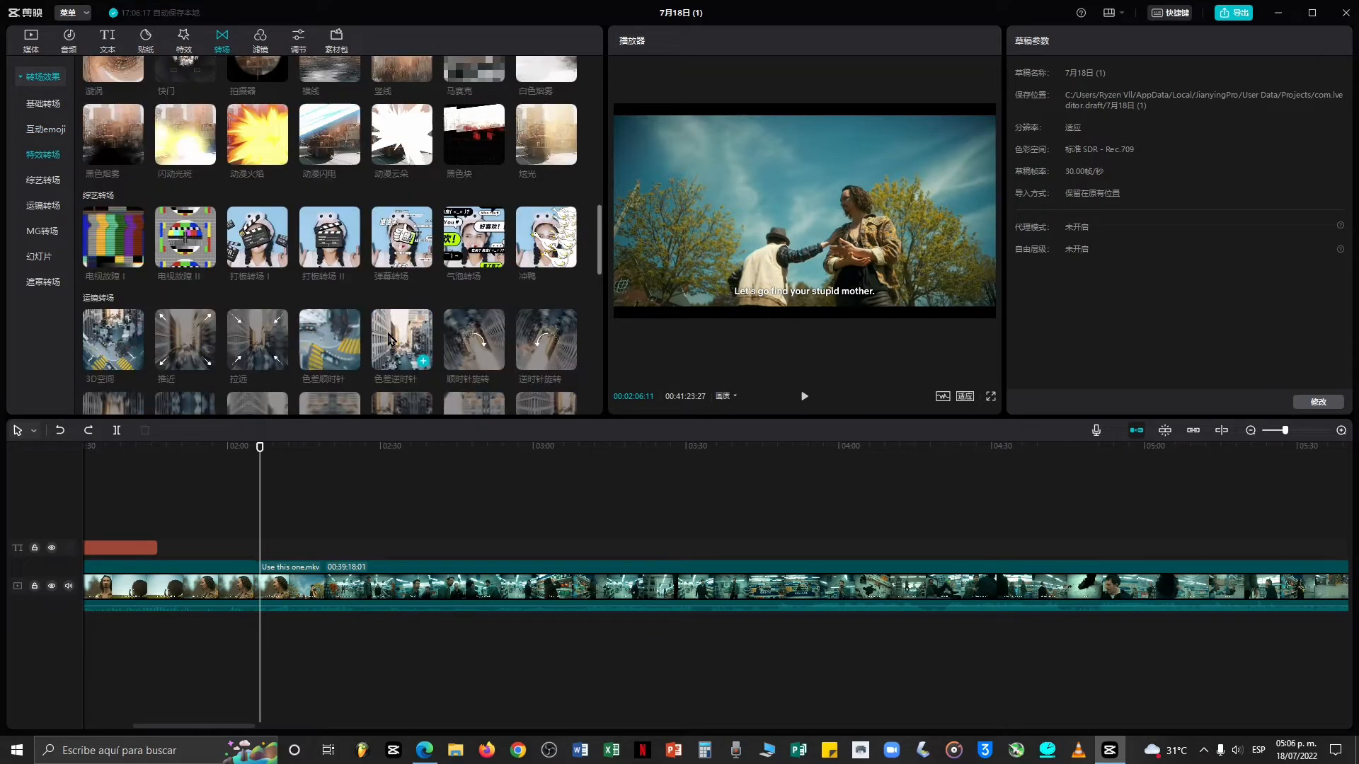
left_click(252, 538)
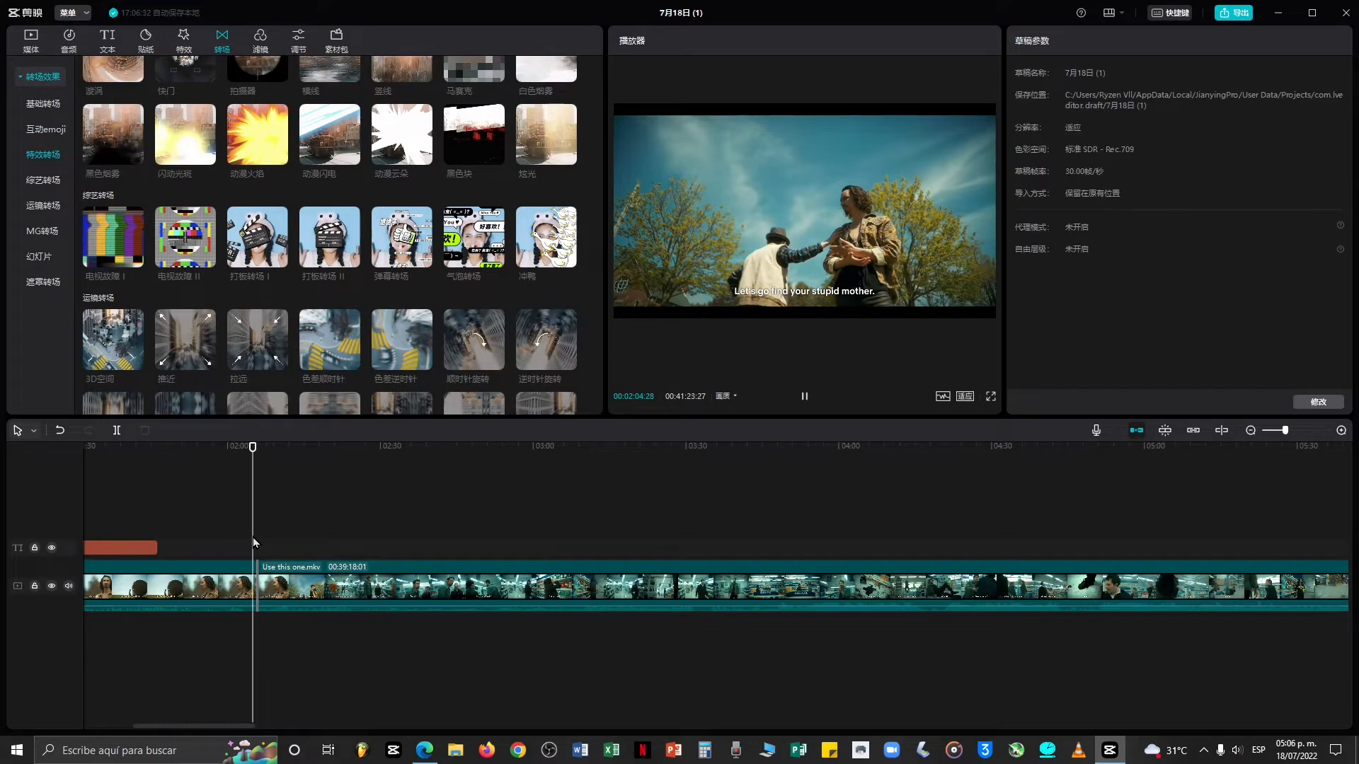
key("space")
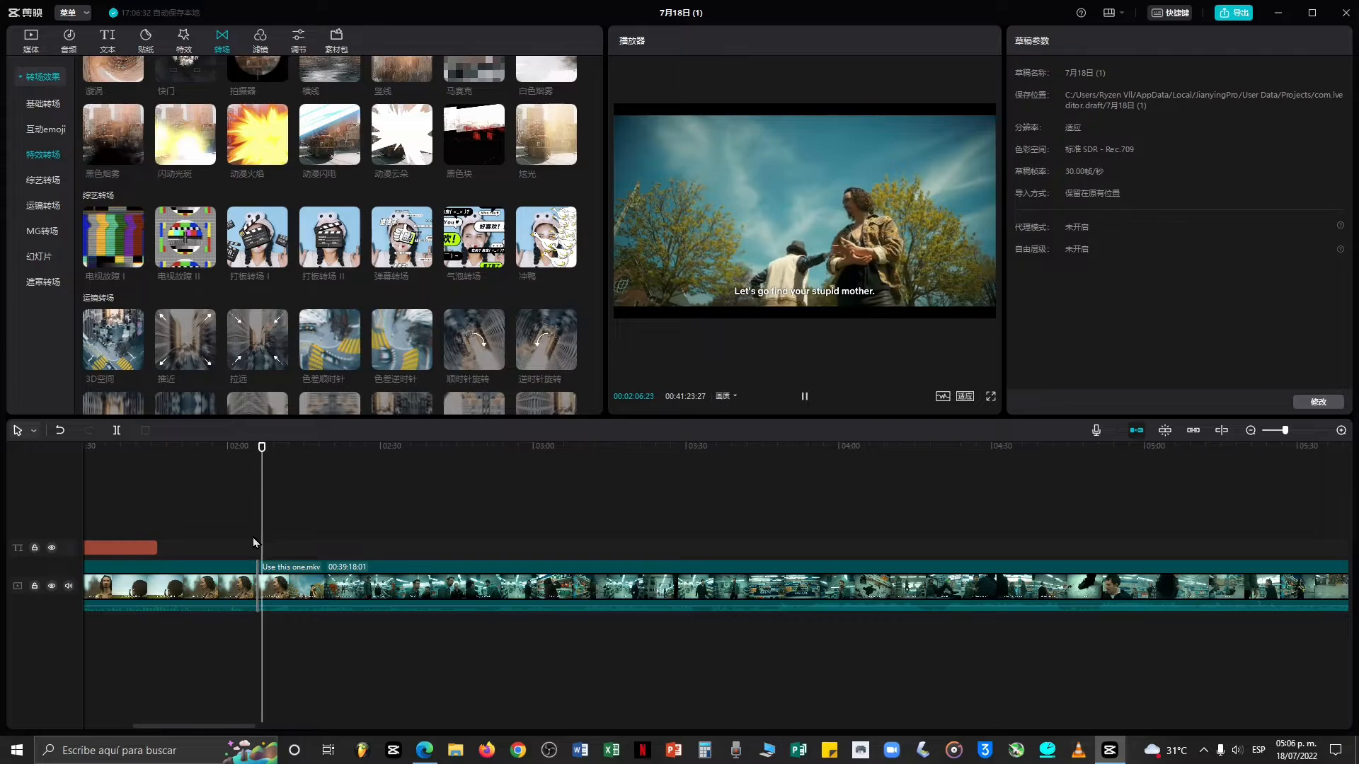
Split the video clip at about 00:02:18 and apply the 立方体 cube transition at the cut.
key("space")
left_click(60, 431)
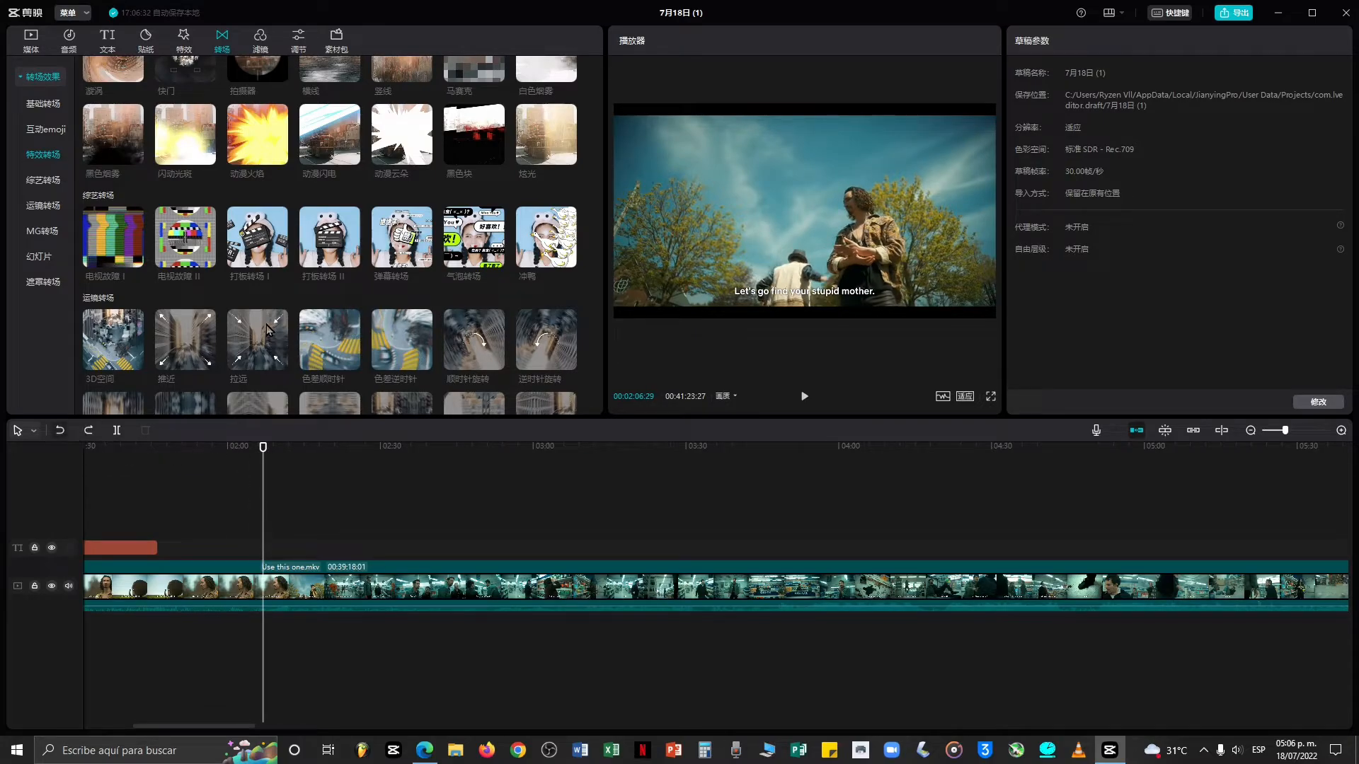
scroll(320, 284, "down", 5)
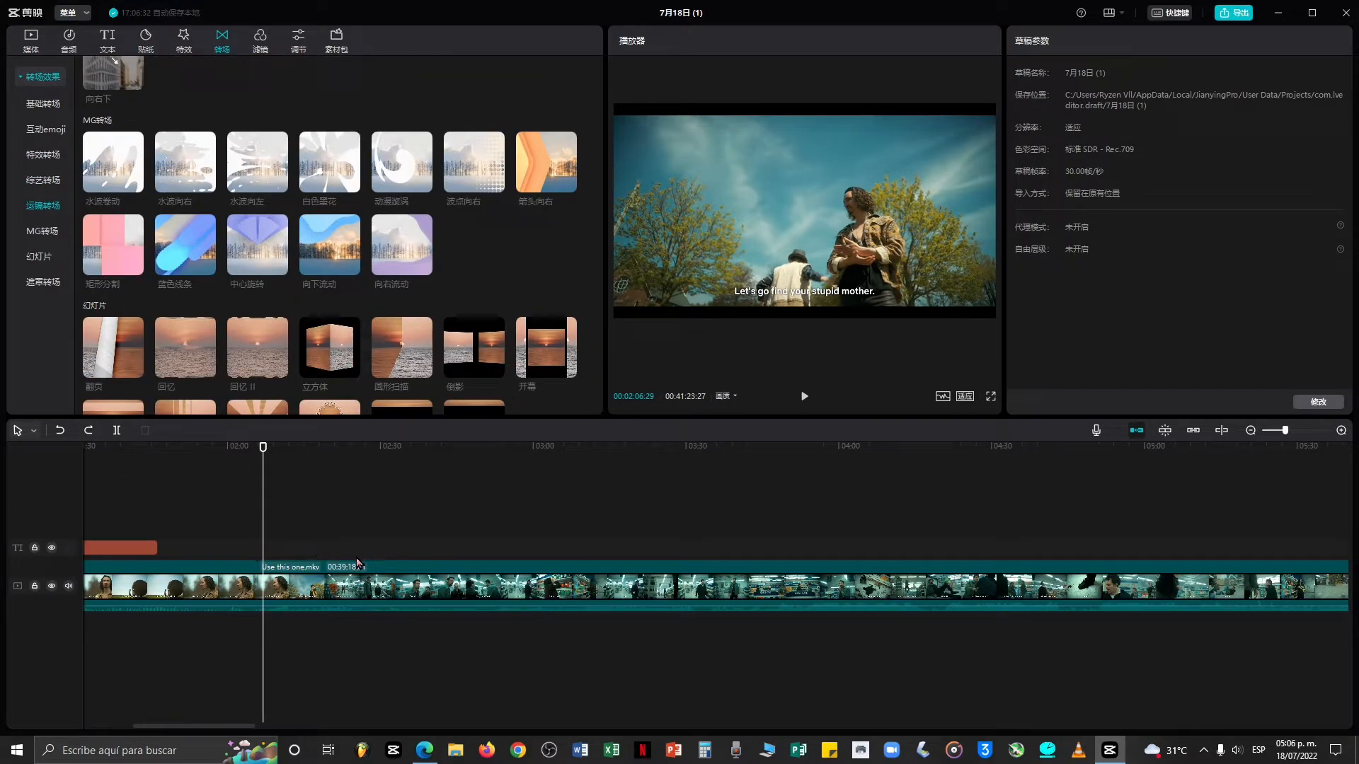
left_click(358, 564)
left_click(320, 495)
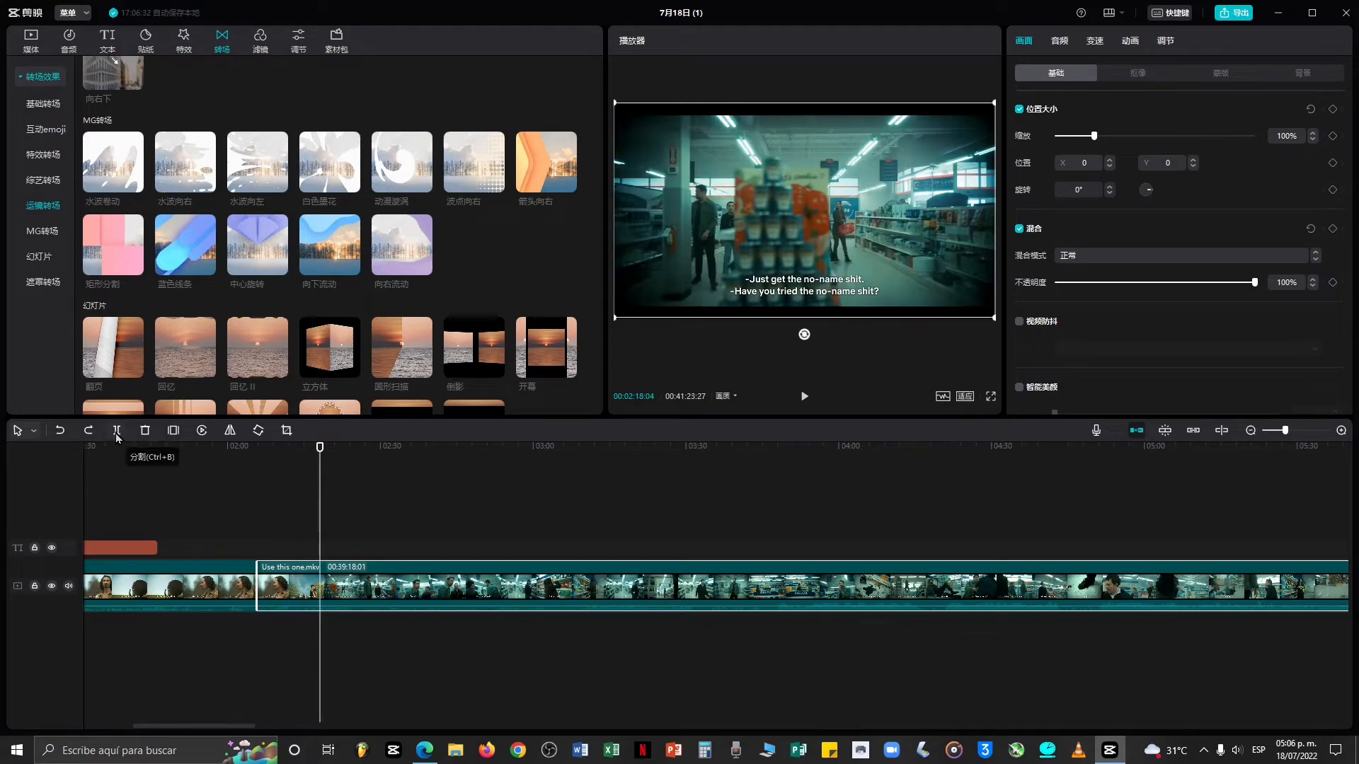
left_click(117, 430)
left_click(351, 369)
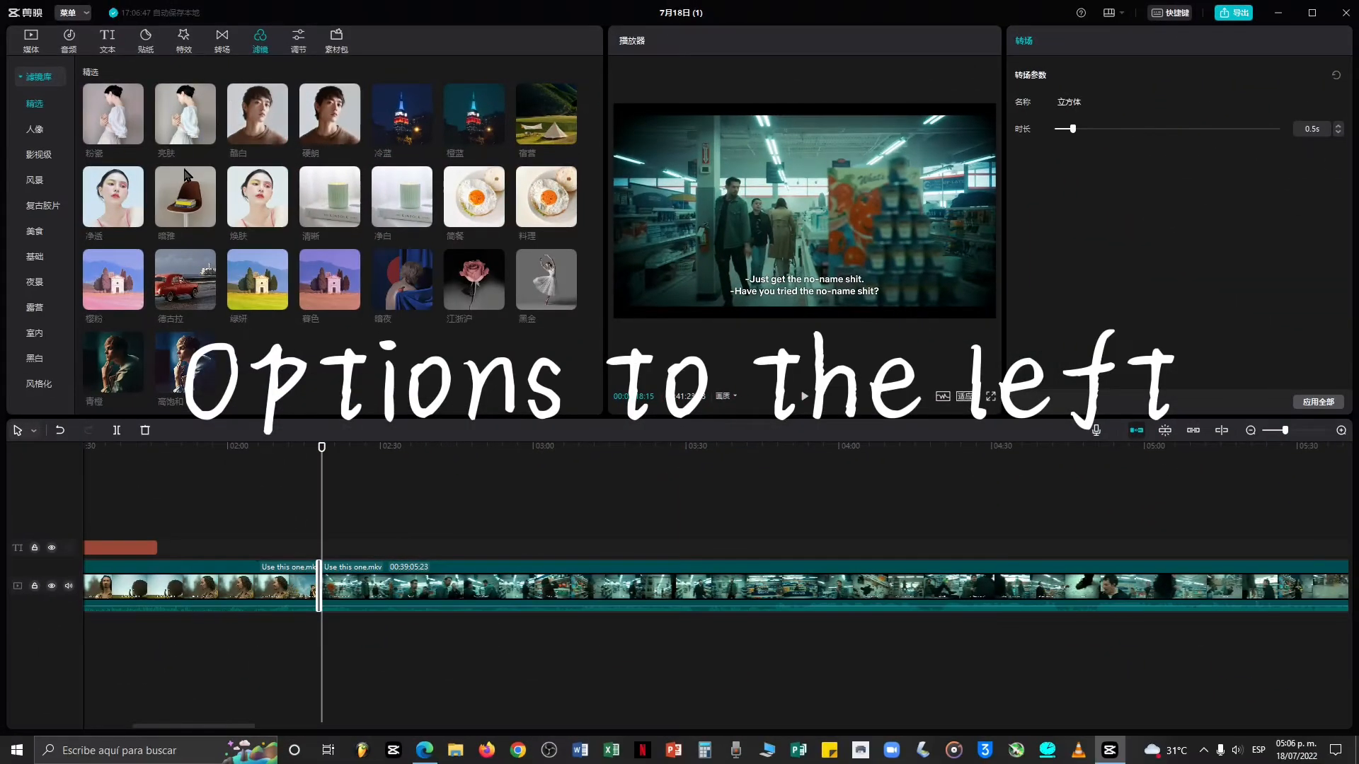
left_click(239, 473)
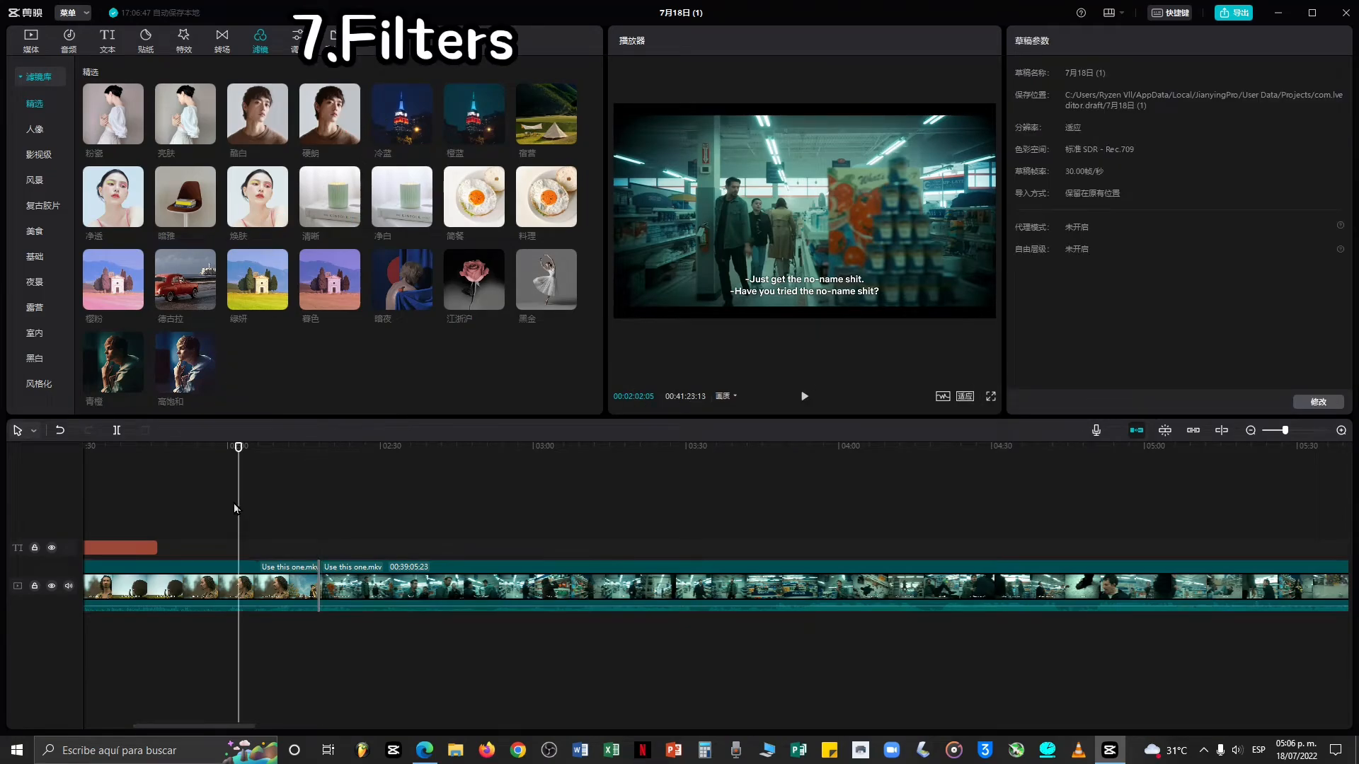
Apply the 冷蓝 filter above the clip at the playhead, play it back, and undo it.
left_click_drag(421, 135, 236, 536)
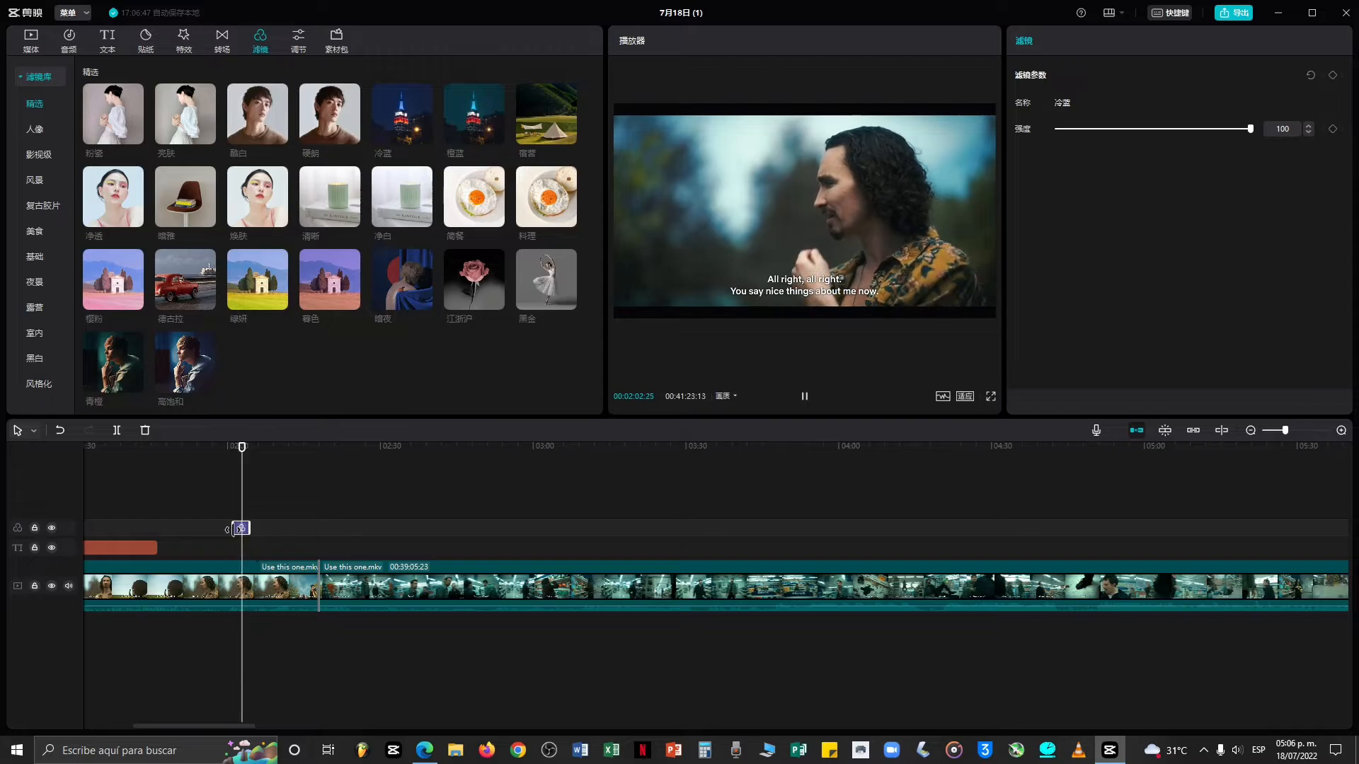
key("space")
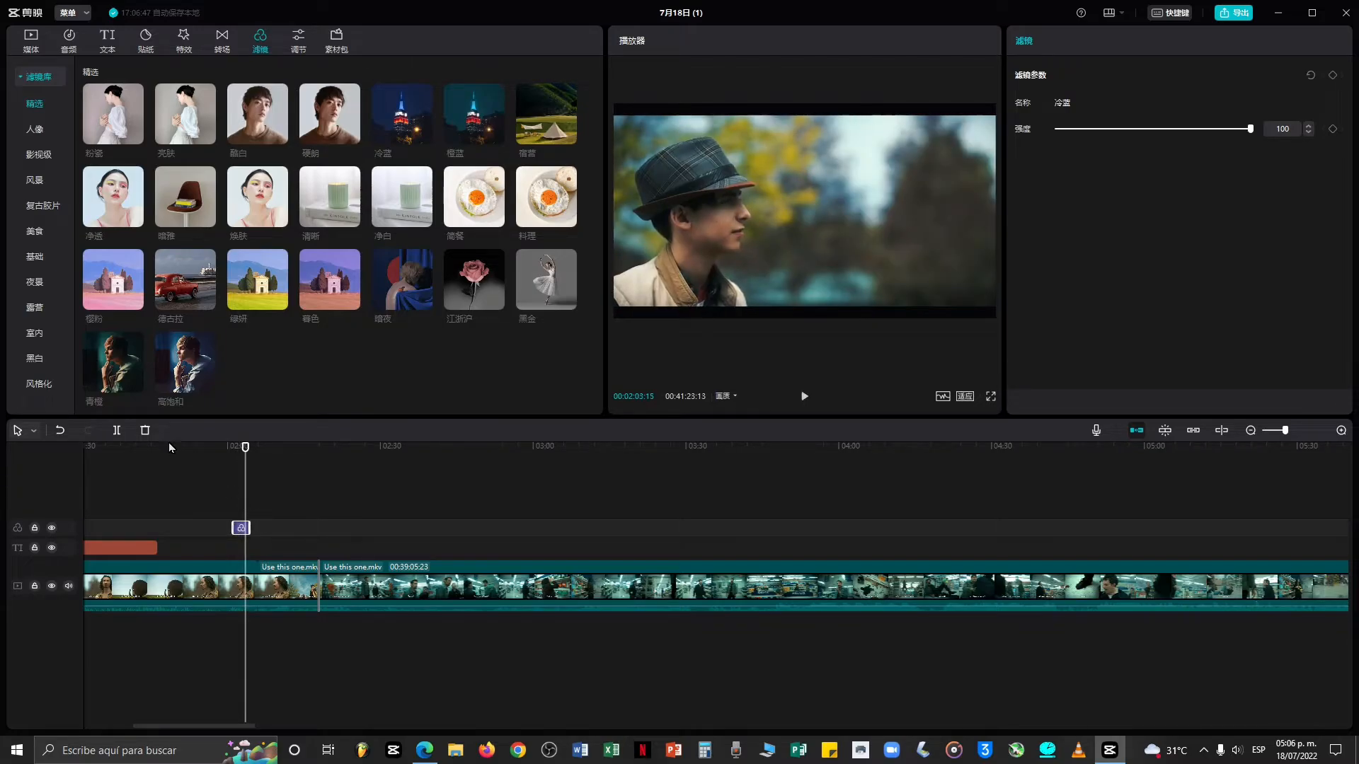
left_click(60, 430)
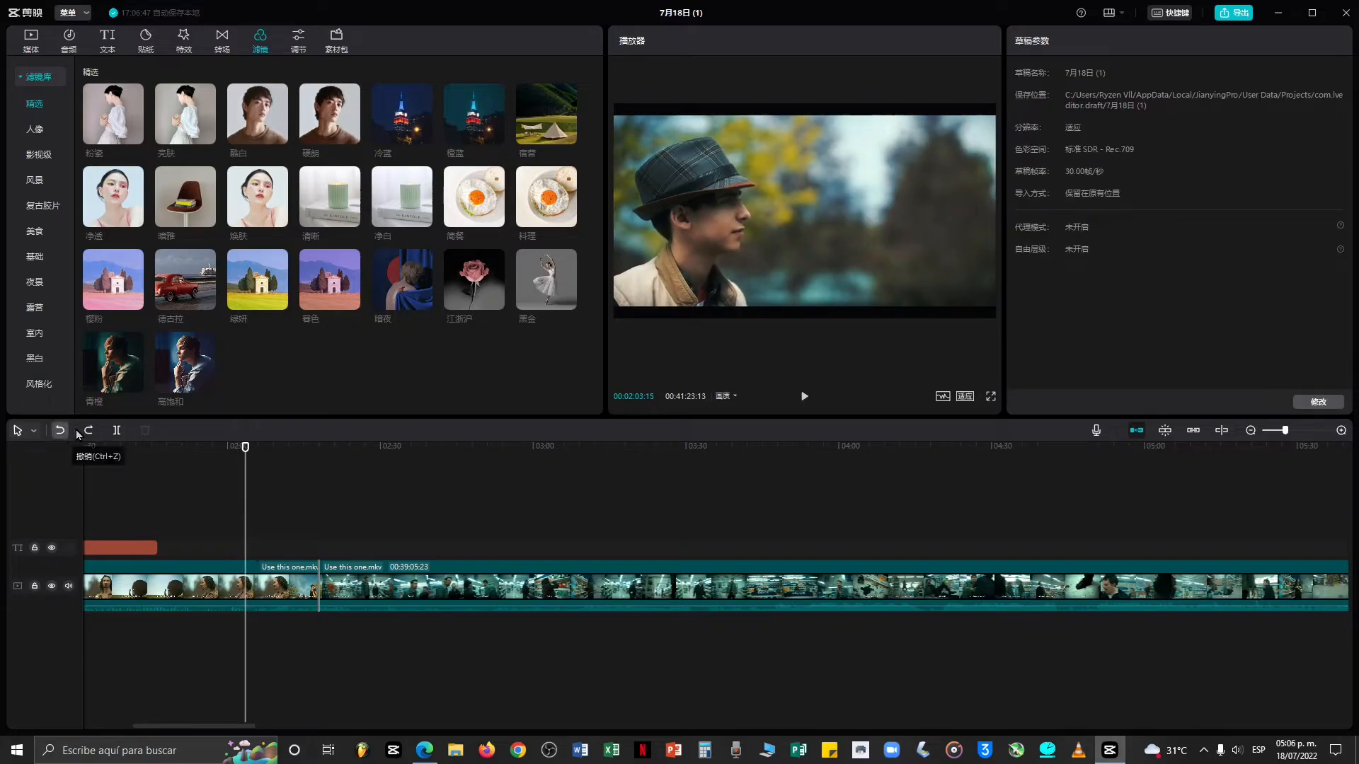
Preview the 焕肤 filter, add it above the clip at the playhead, play it back, and delete it.
left_click(255, 188)
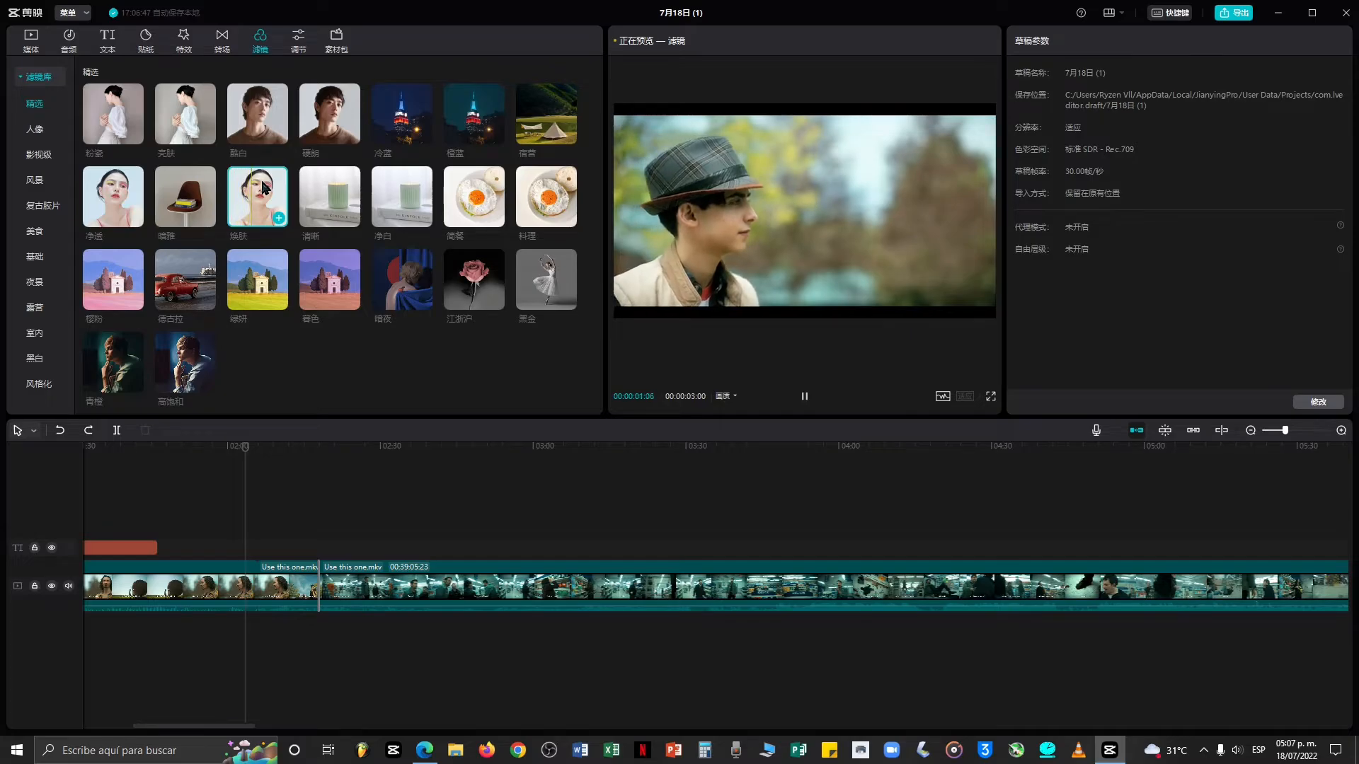
key("space")
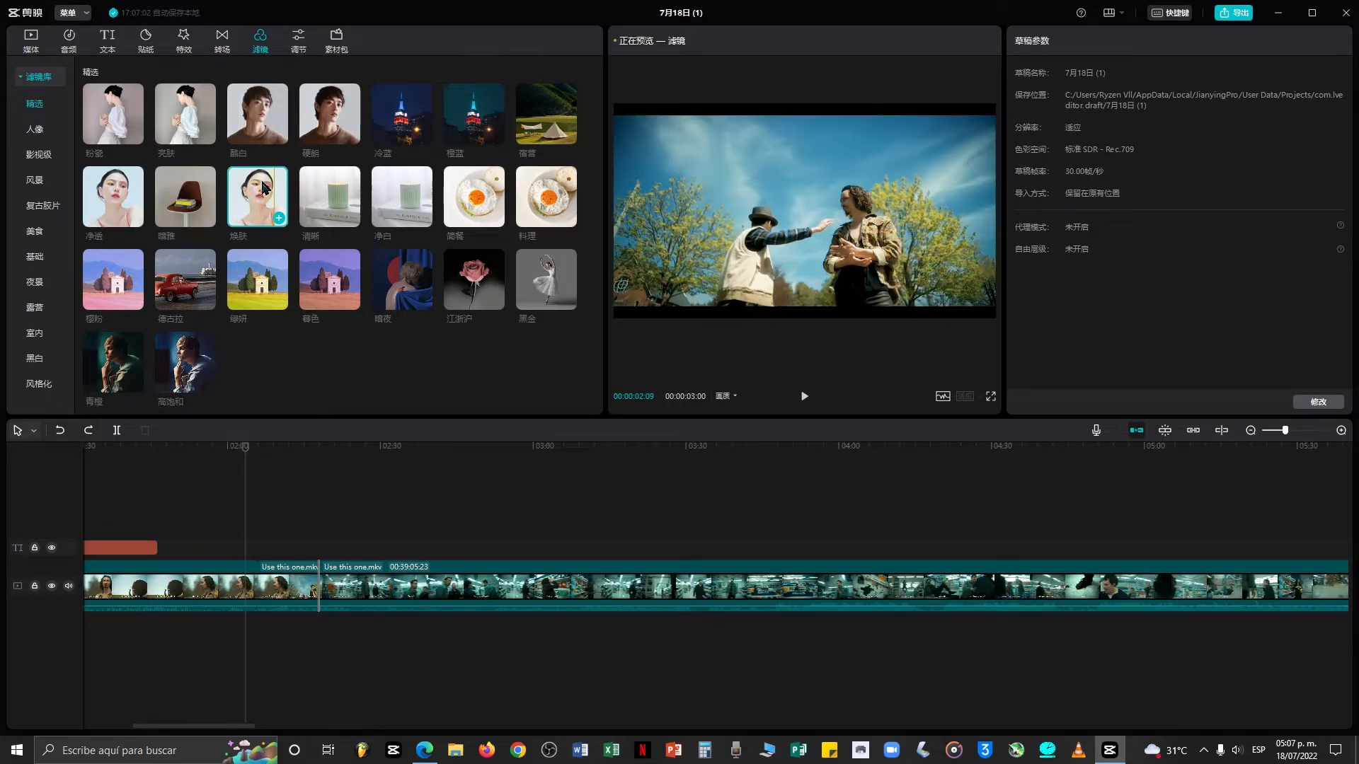
left_click_drag(263, 187, 240, 533)
left_click(239, 506)
key("space")
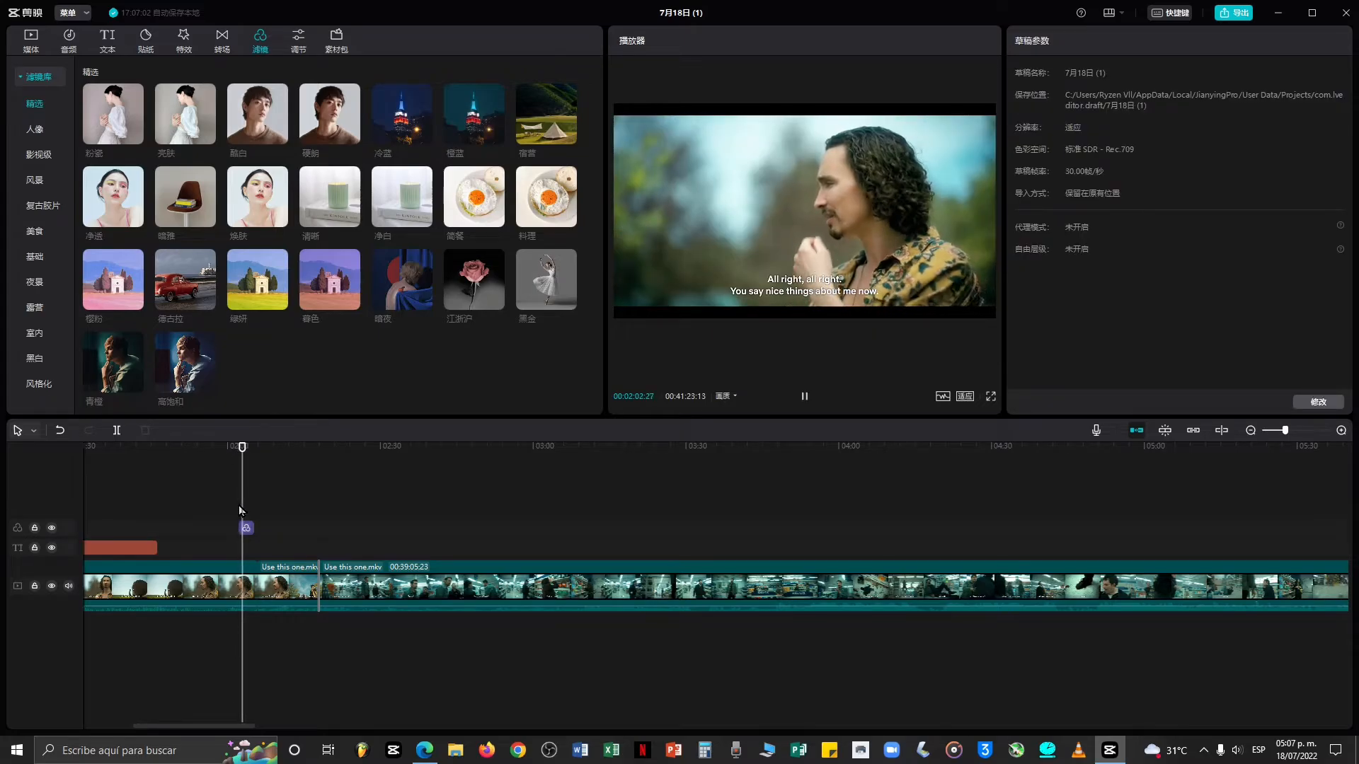
key("space")
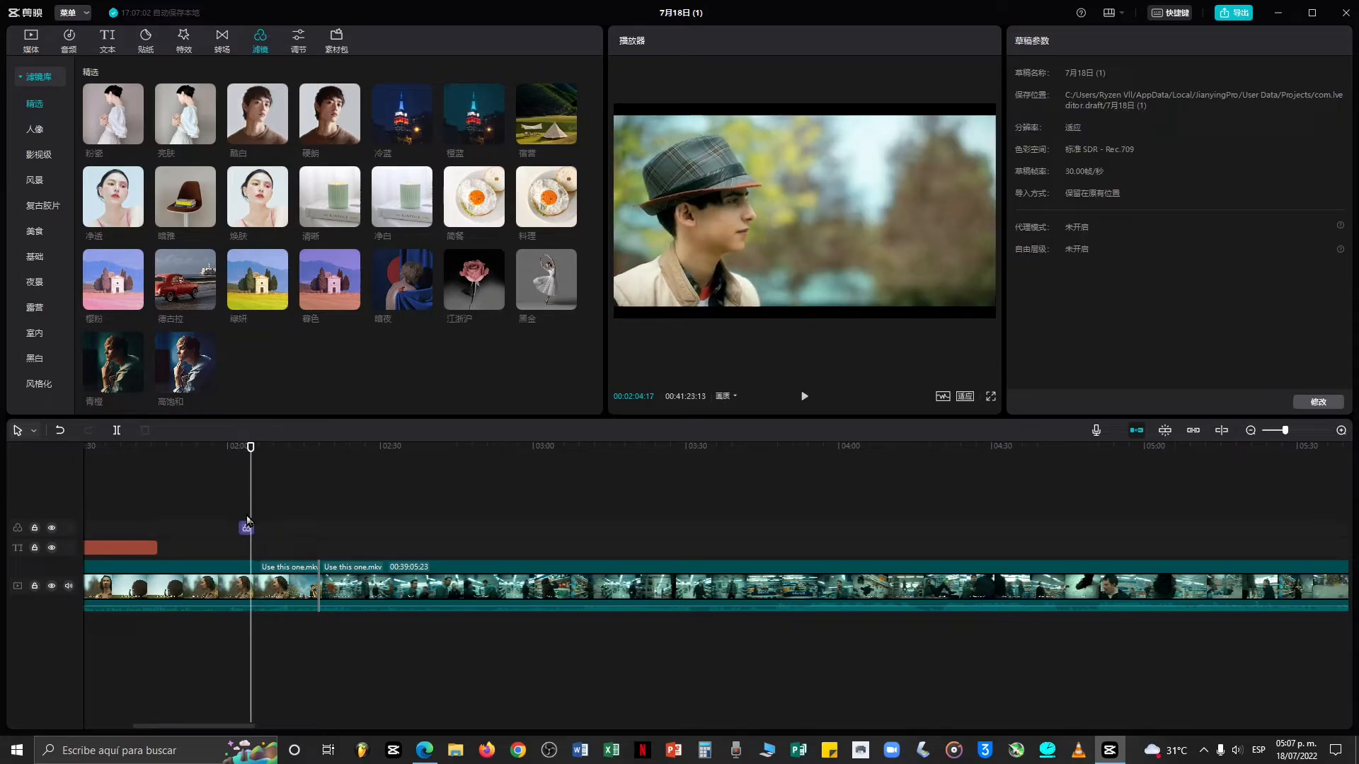
right_click(246, 528)
left_click(274, 578)
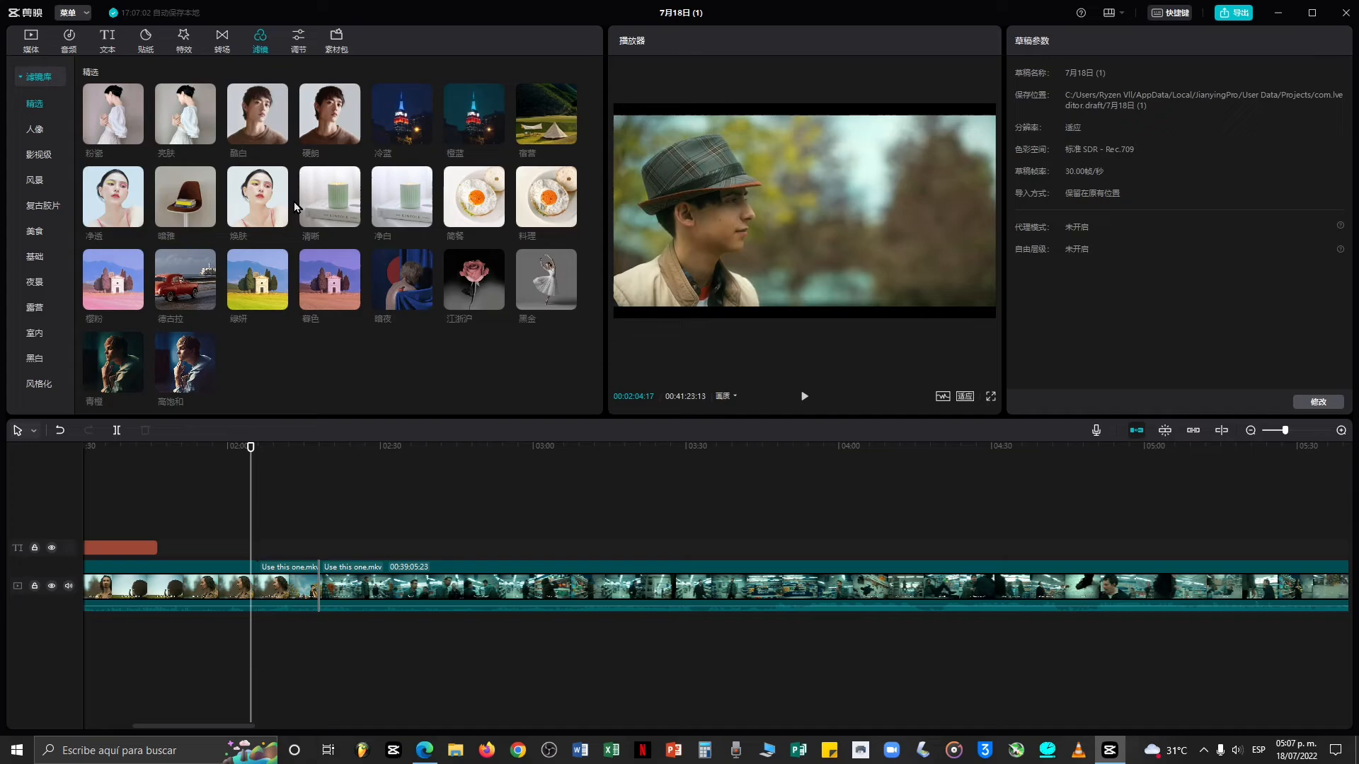
Add a custom adjustment layer and stretch it from the timeline start to the end of the title.
left_click(298, 44)
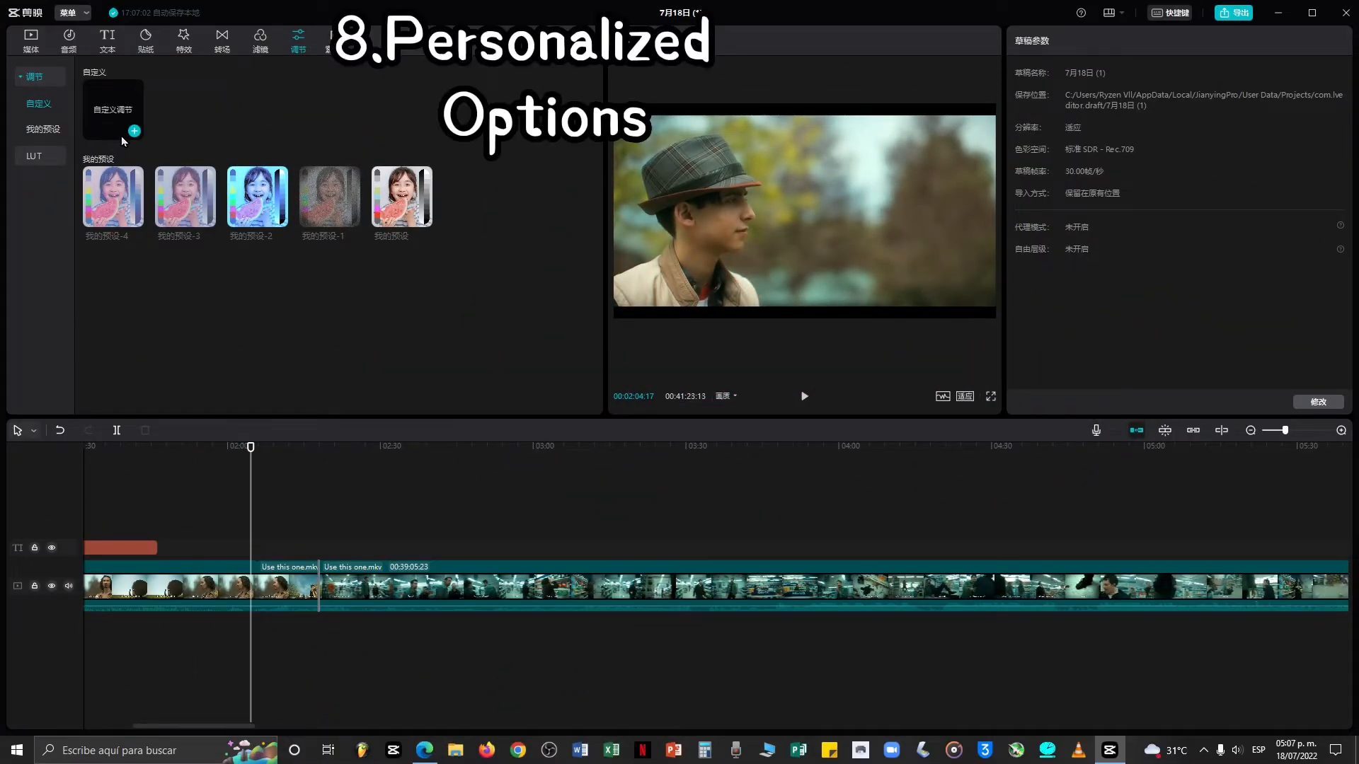
left_click_drag(121, 136, 128, 491)
left_click(214, 474)
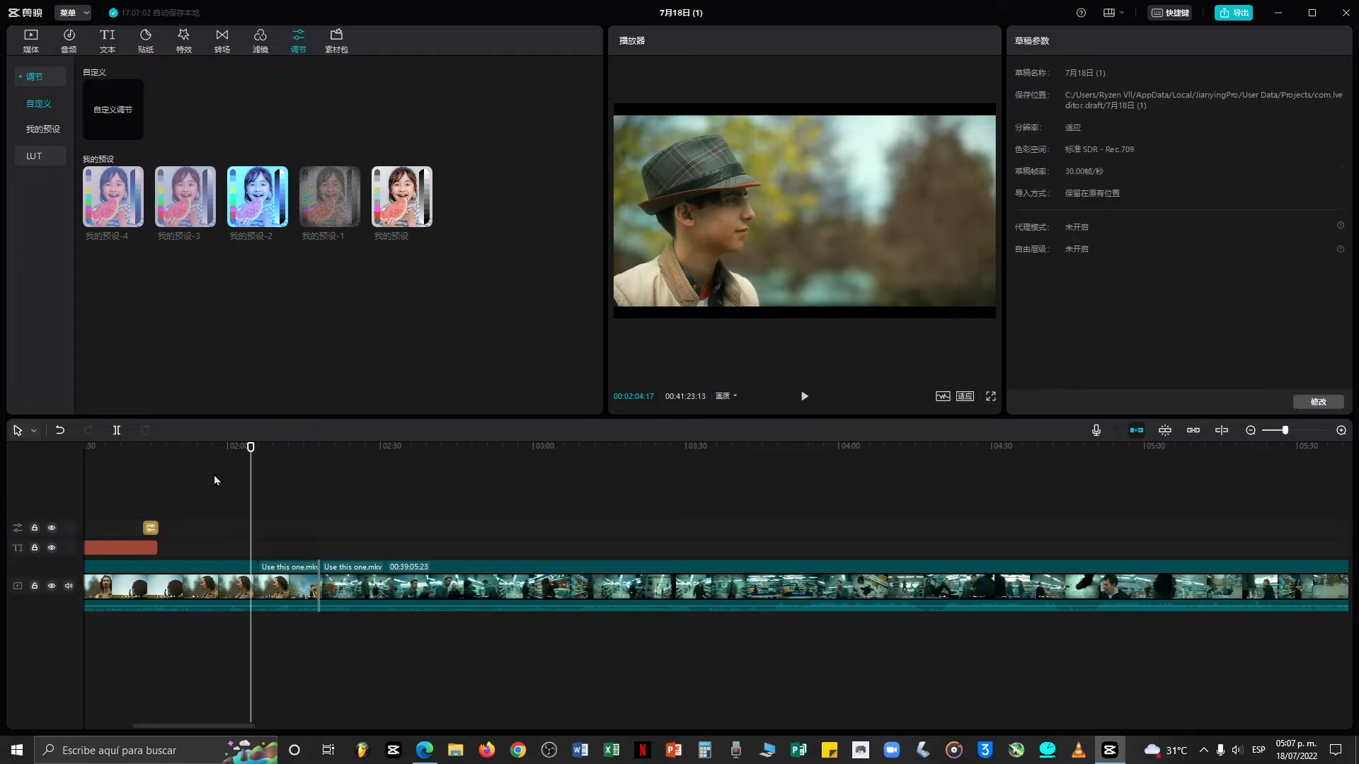
left_click_drag(214, 474, 62, 472)
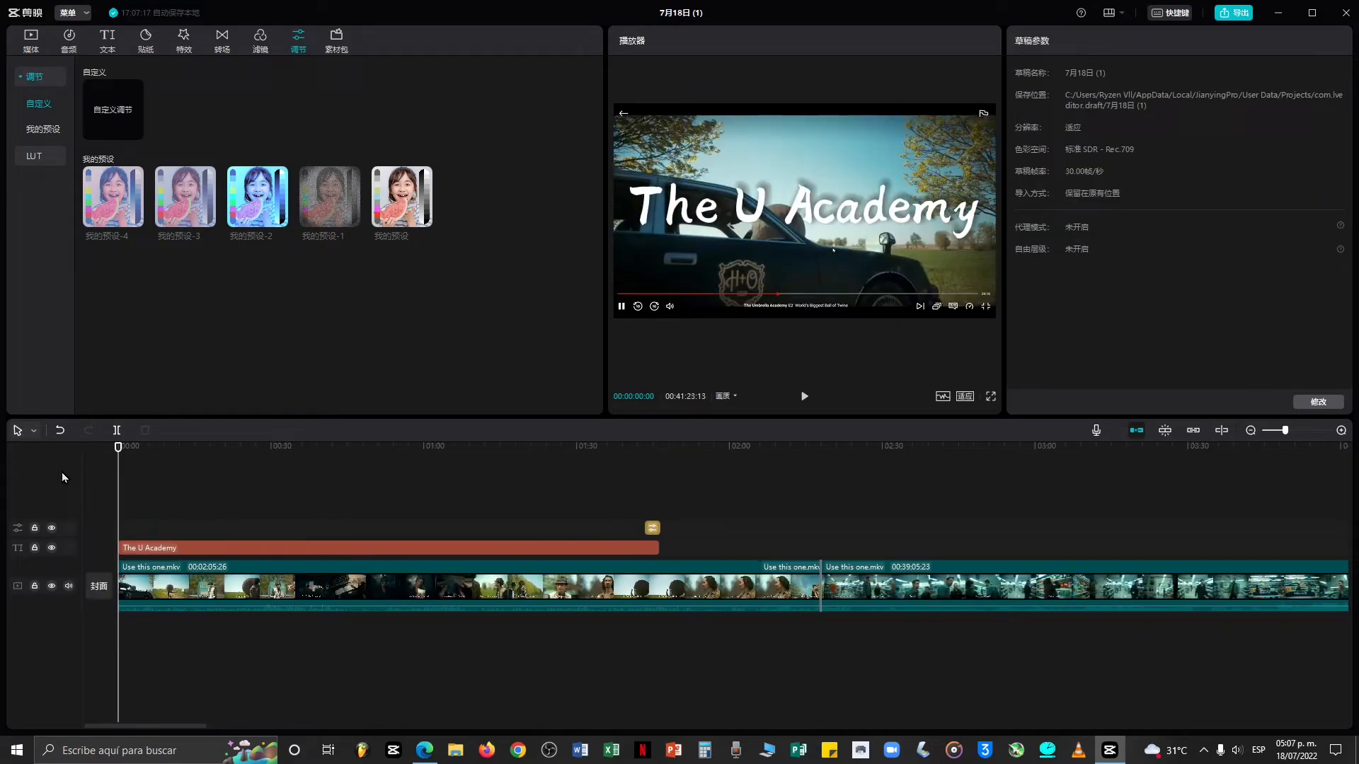
left_click(647, 528)
left_click_drag(645, 528, 78, 514)
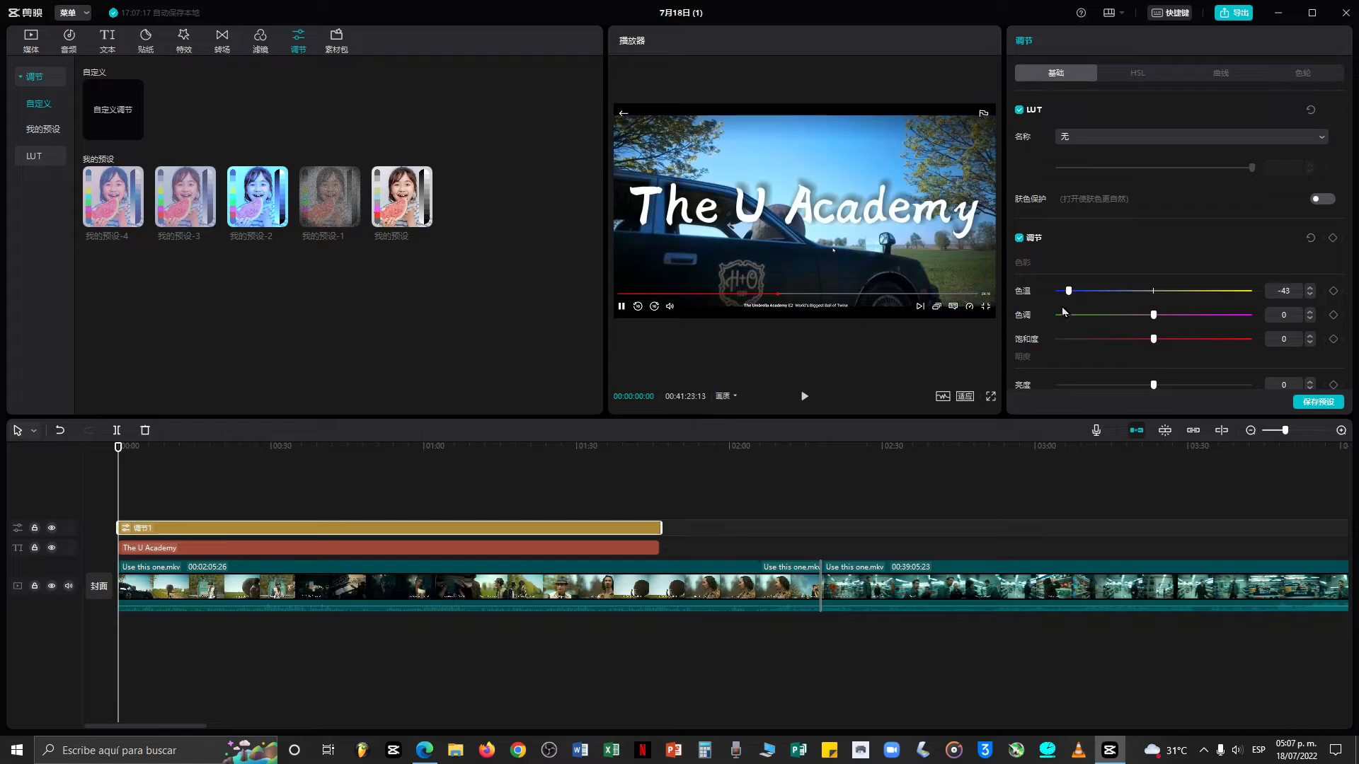
Preview the footage full screen and set the adjustment's colour temperature to 0.
left_click(991, 397)
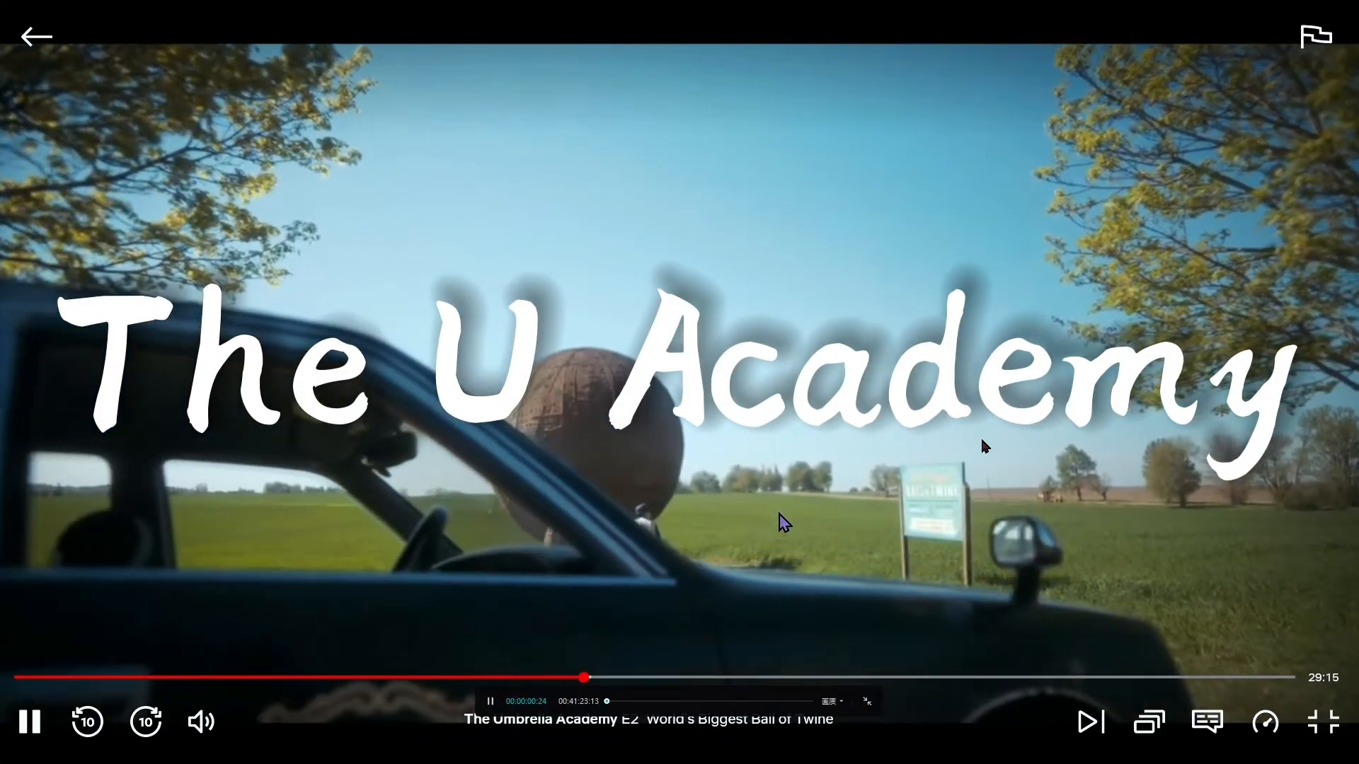
key("Escape")
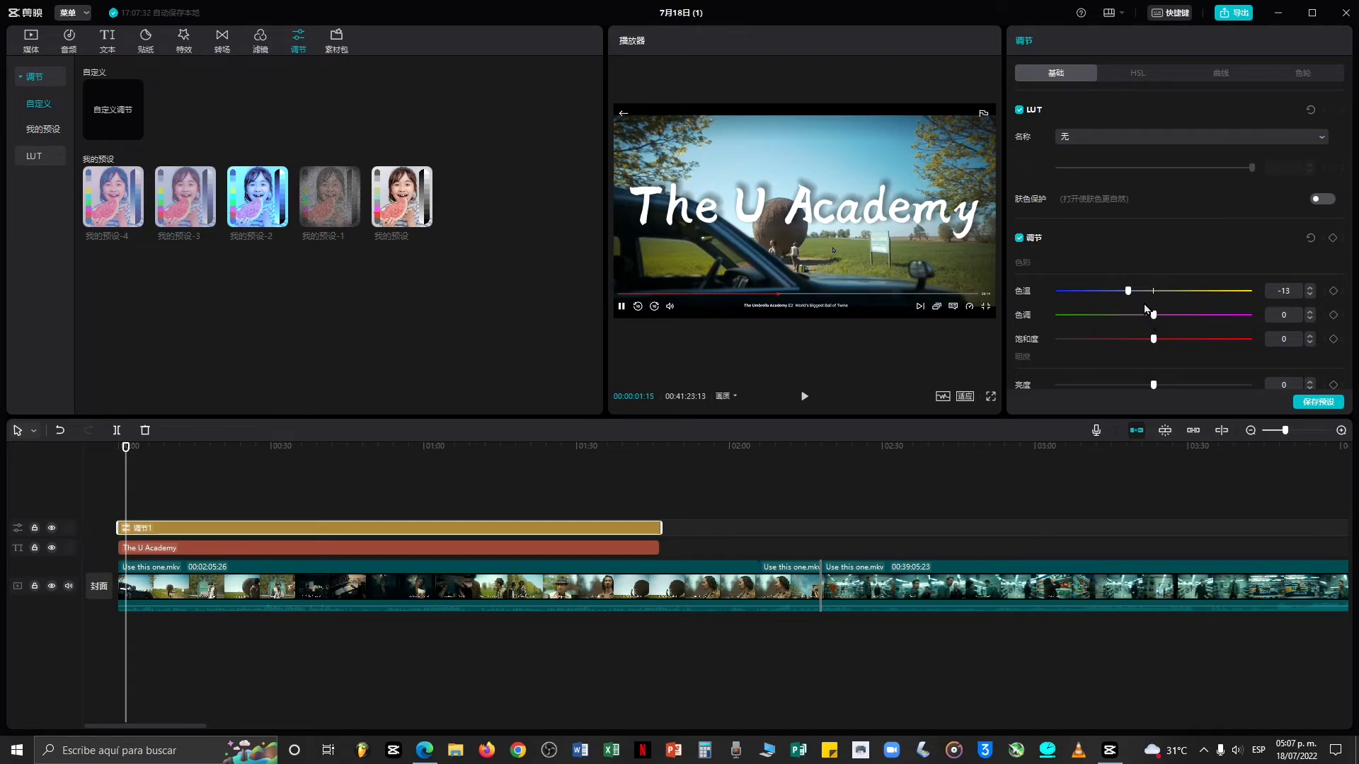
left_click_drag(1126, 296, 1154, 303)
Lower the adjustment's sharpening and preview the result full screen.
scroll(1249, 296, "down", 5)
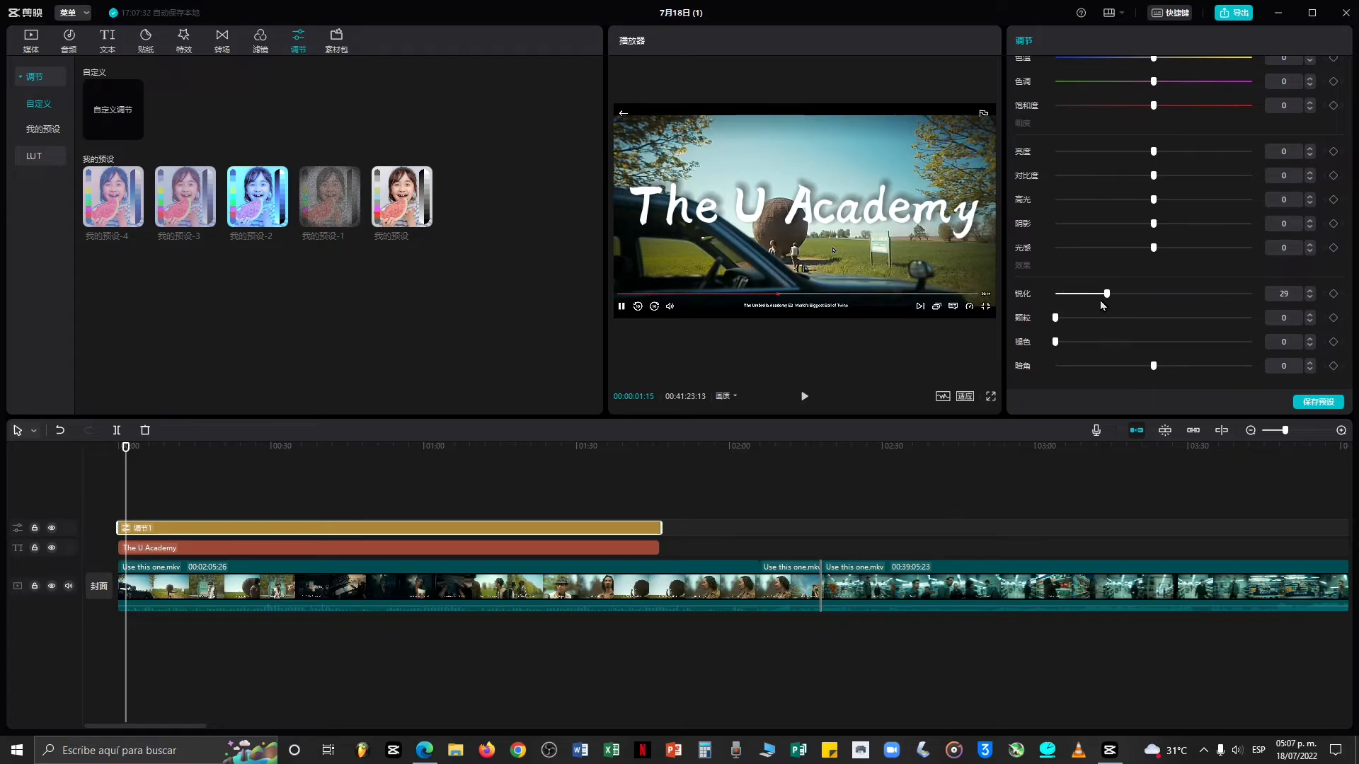
left_click_drag(1108, 304, 1074, 307)
left_click(991, 397)
key("space")
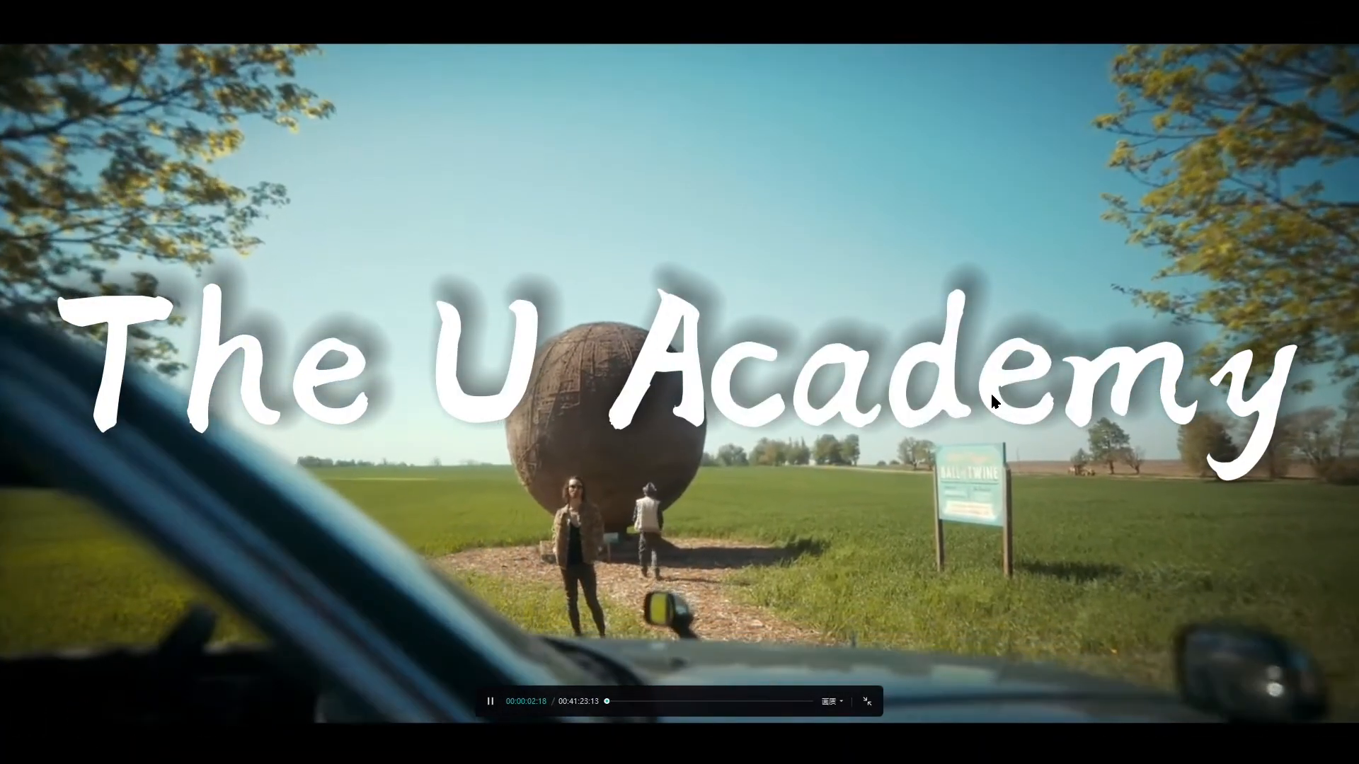
key("Escape")
left_click(1110, 298)
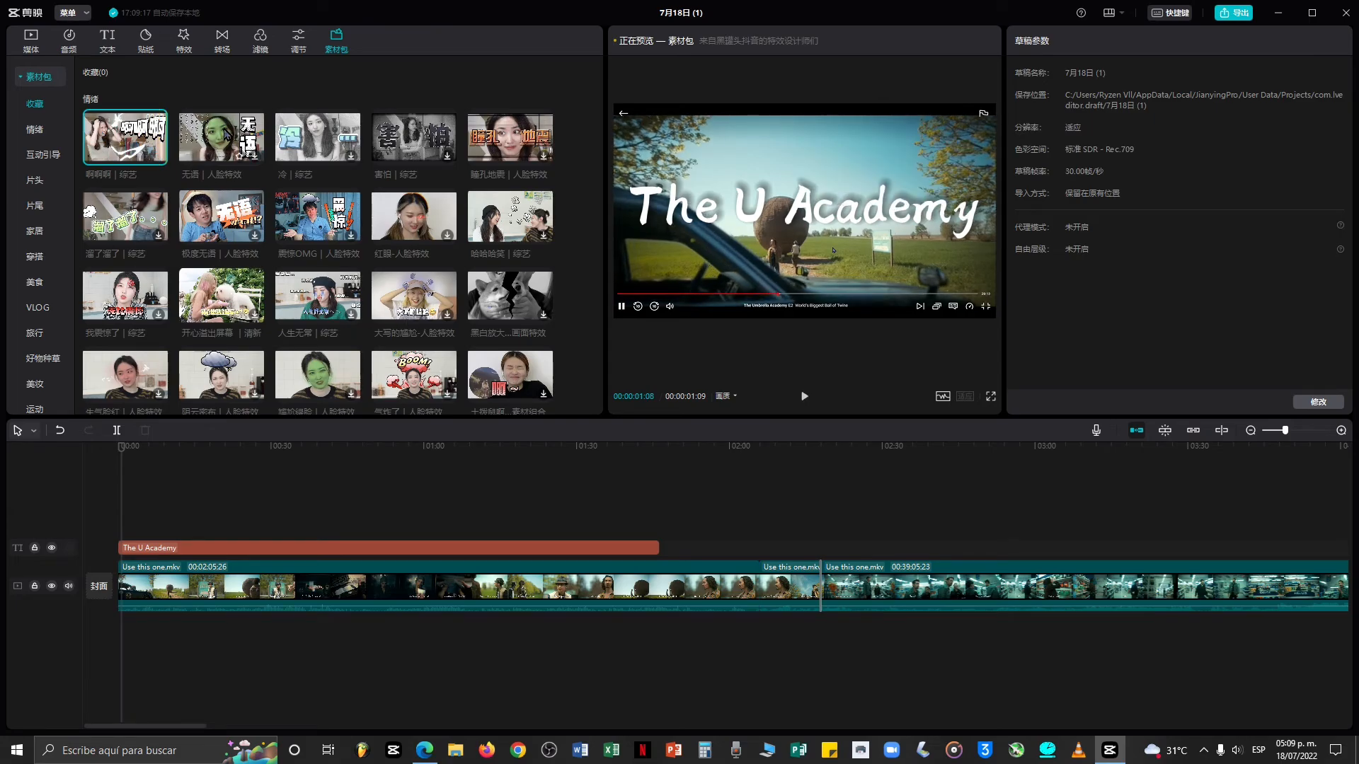
Browse the material pack library and preview the 瞳孔地震 pack.
left_click(494, 170)
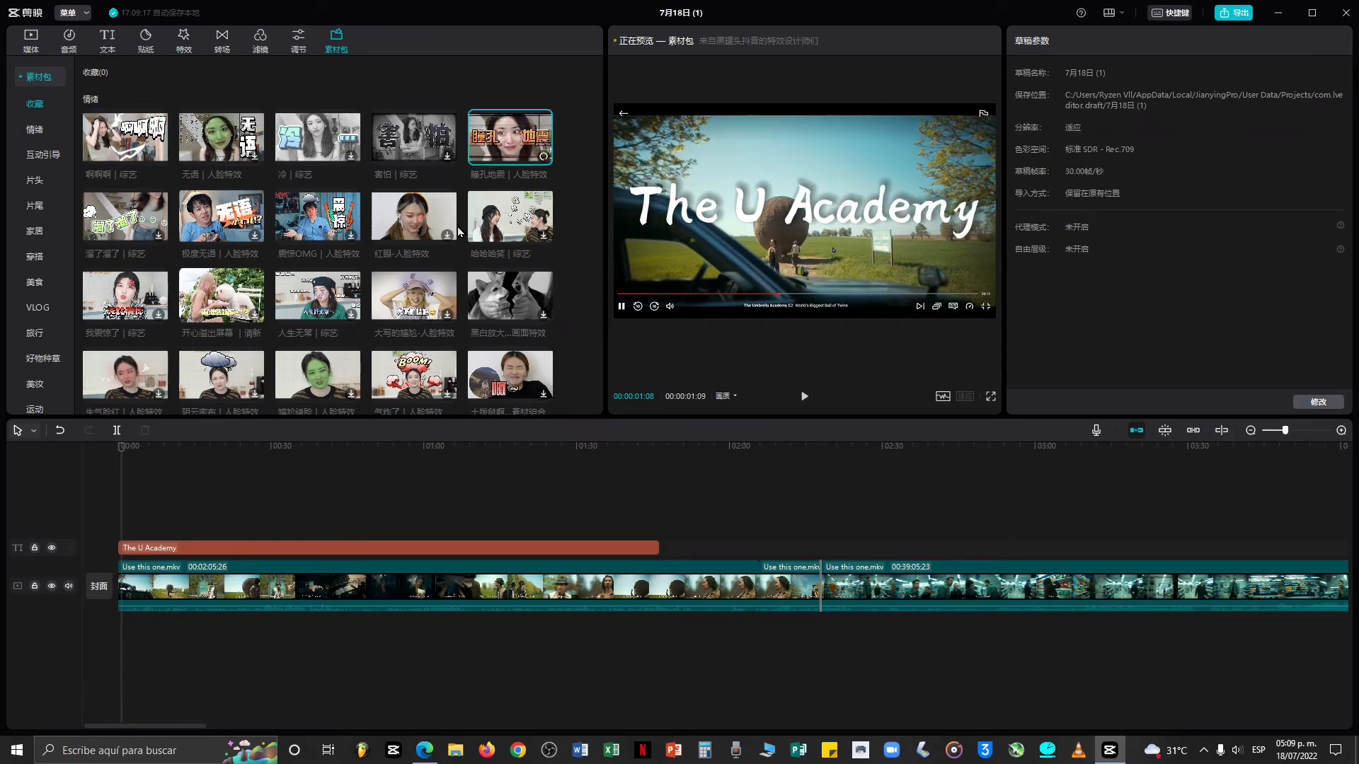
scroll(457, 236, "down", 10)
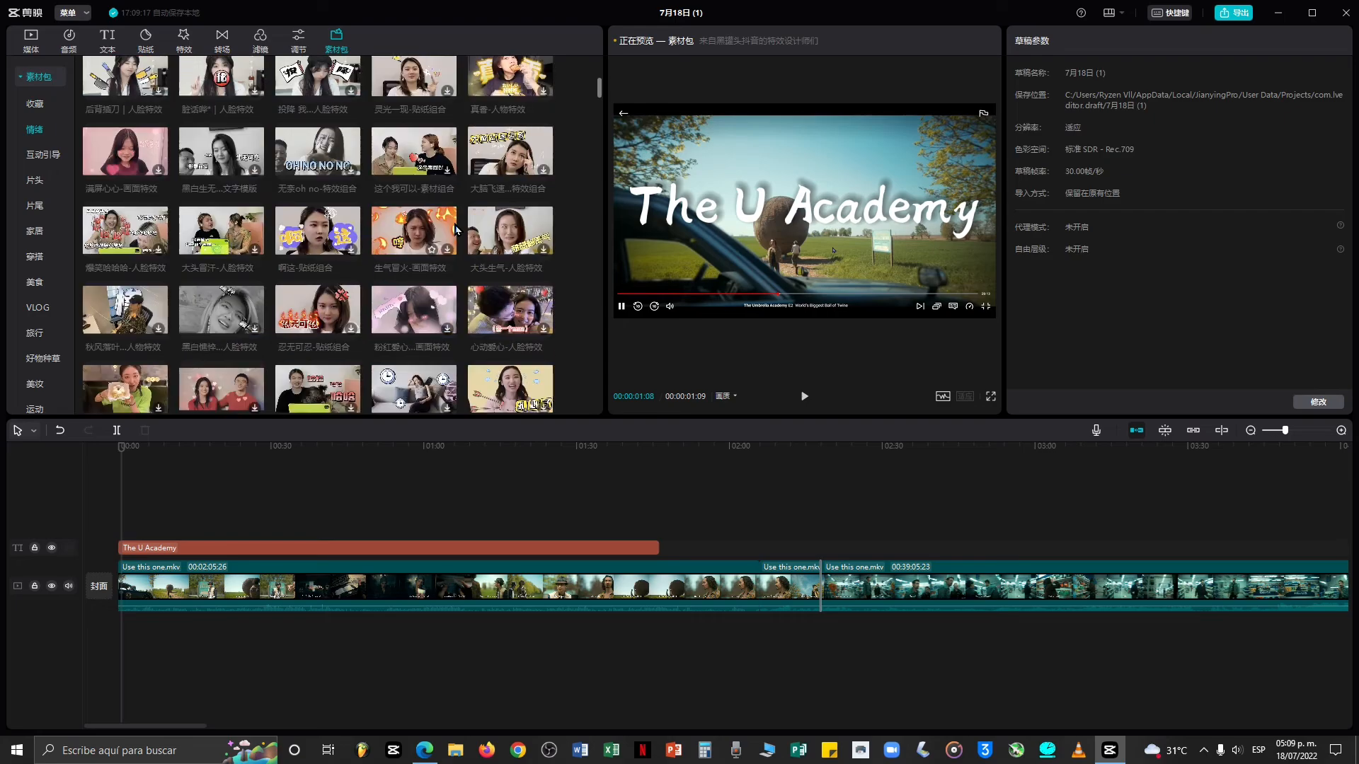
scroll(454, 224, "down", 5)
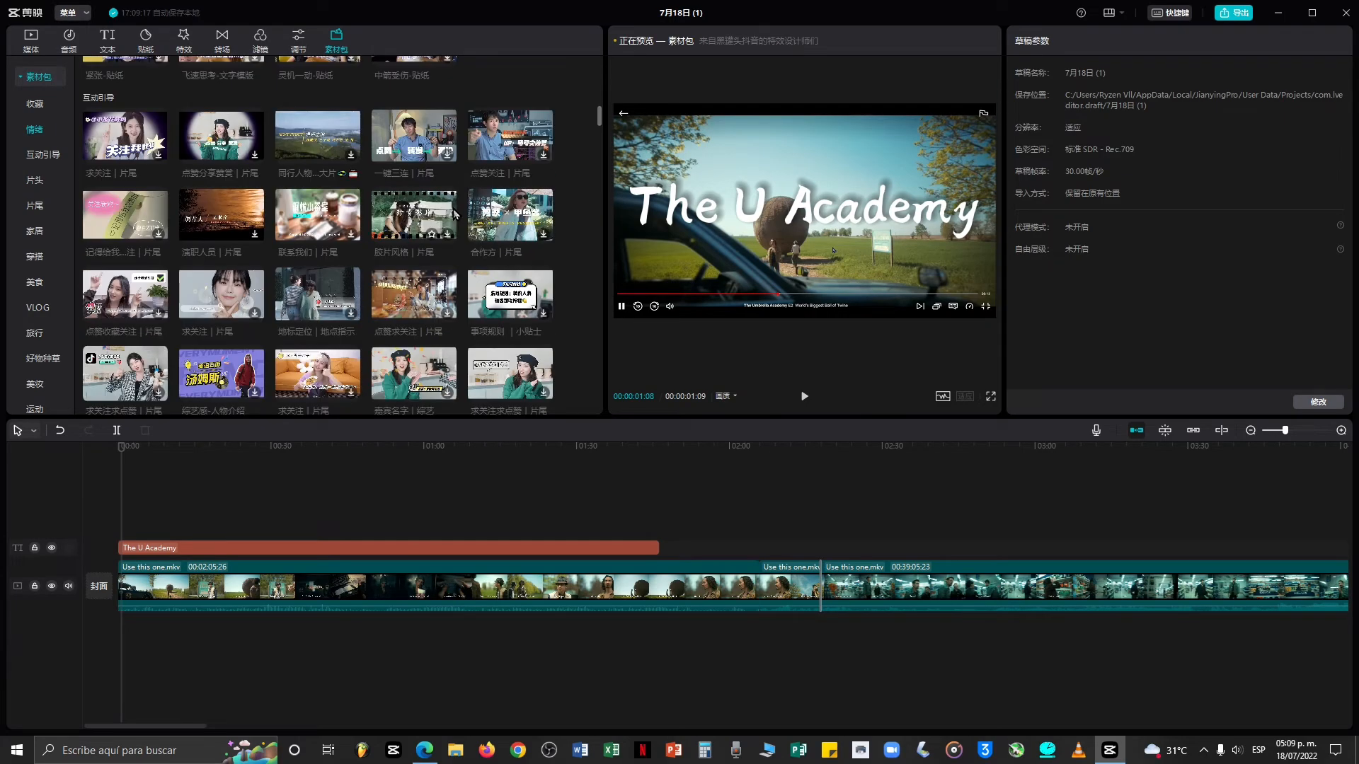
scroll(450, 240, "up", 15)
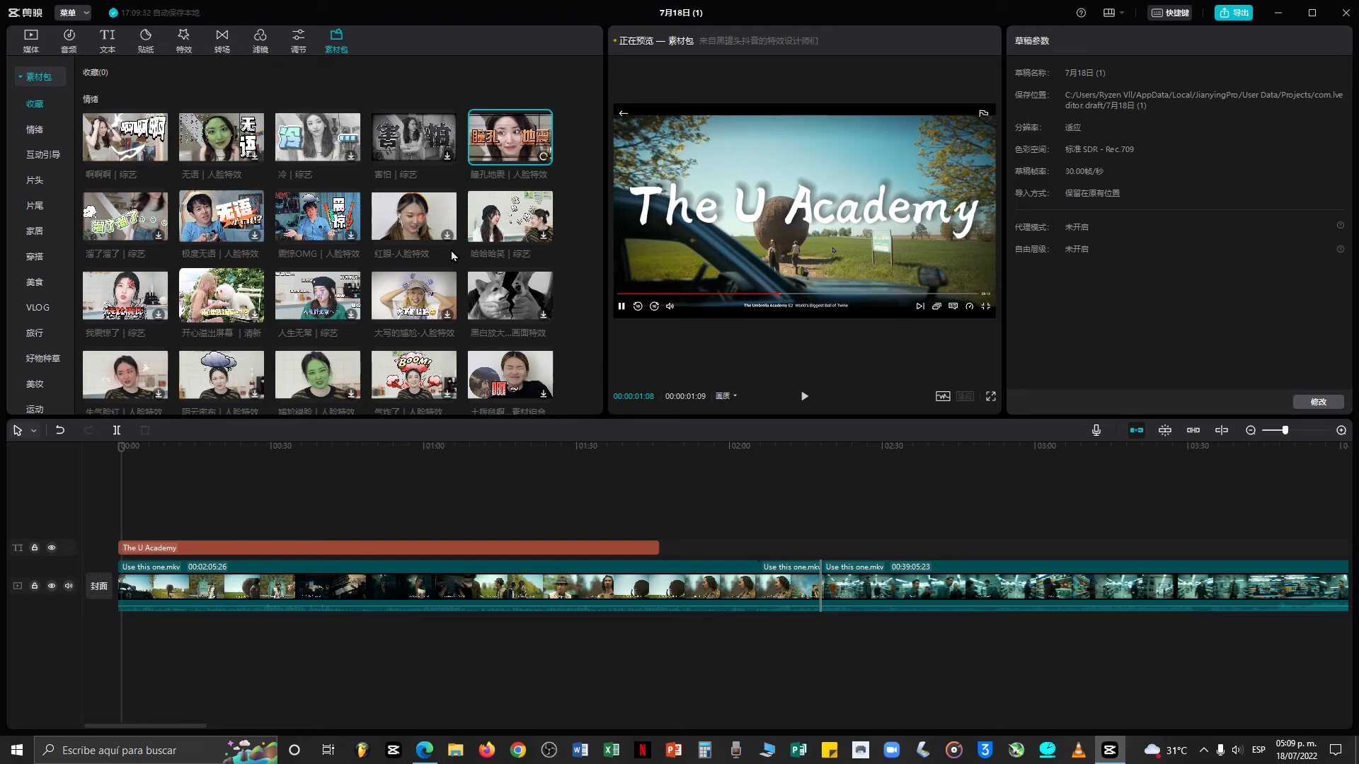
scroll(476, 178, "down", 1)
scroll(489, 169, "up", 1)
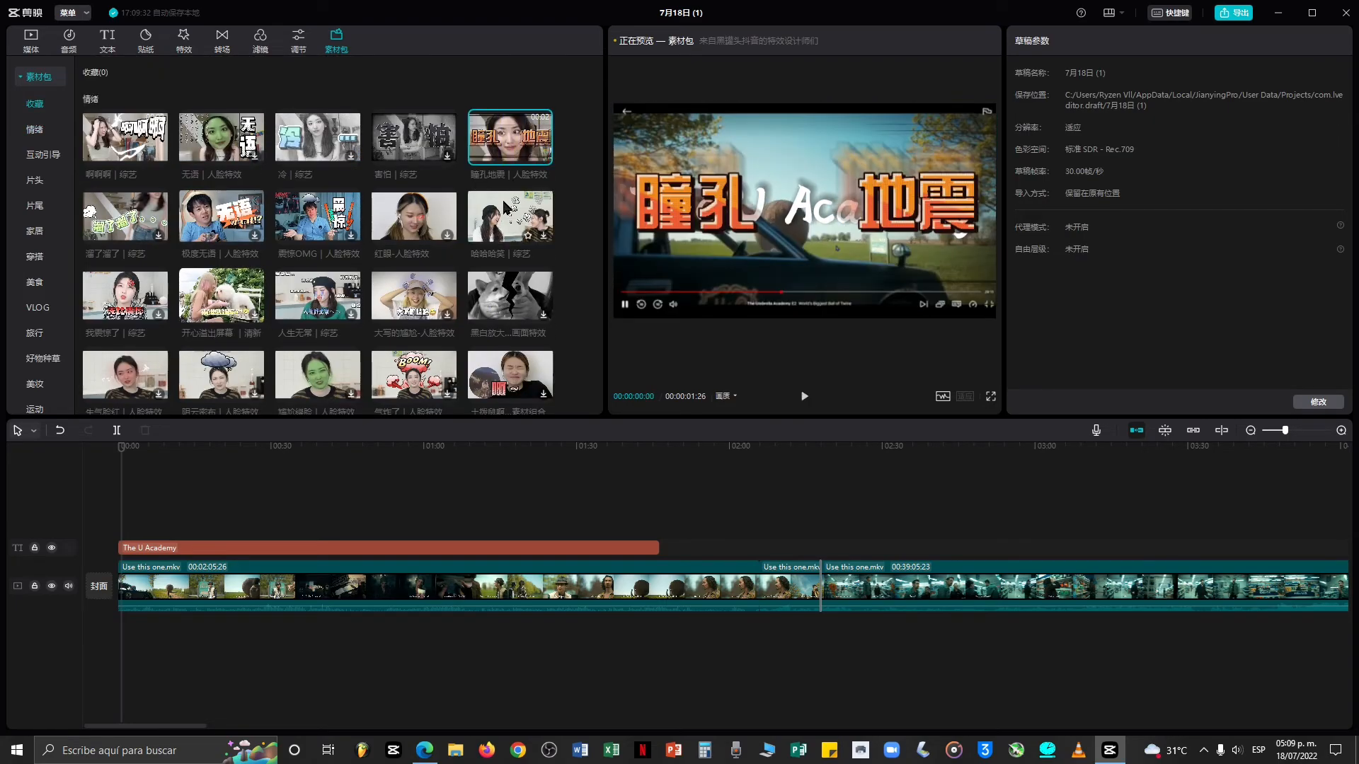
Add the 瞳孔地震 material pack to the timeline at about 00:55 and play it back.
left_click_drag(507, 145, 400, 533)
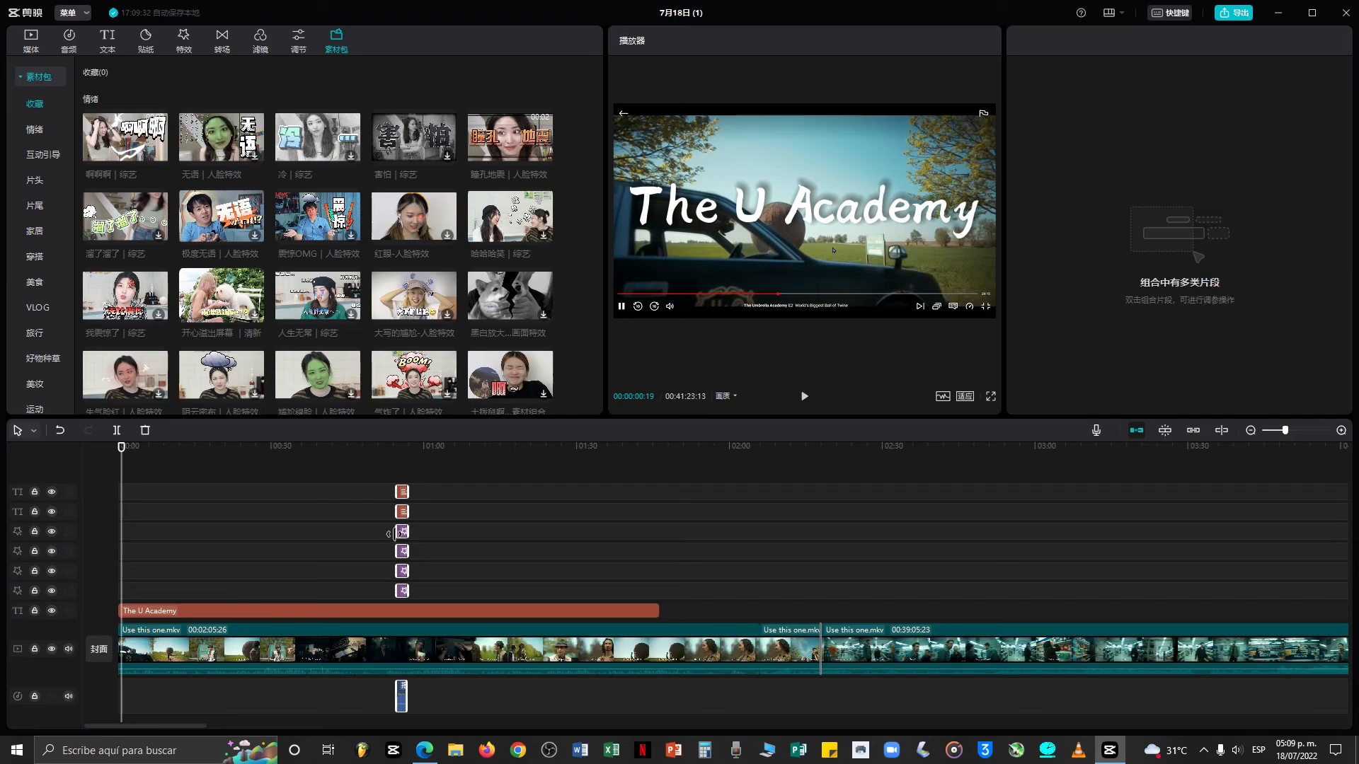
left_click(397, 468)
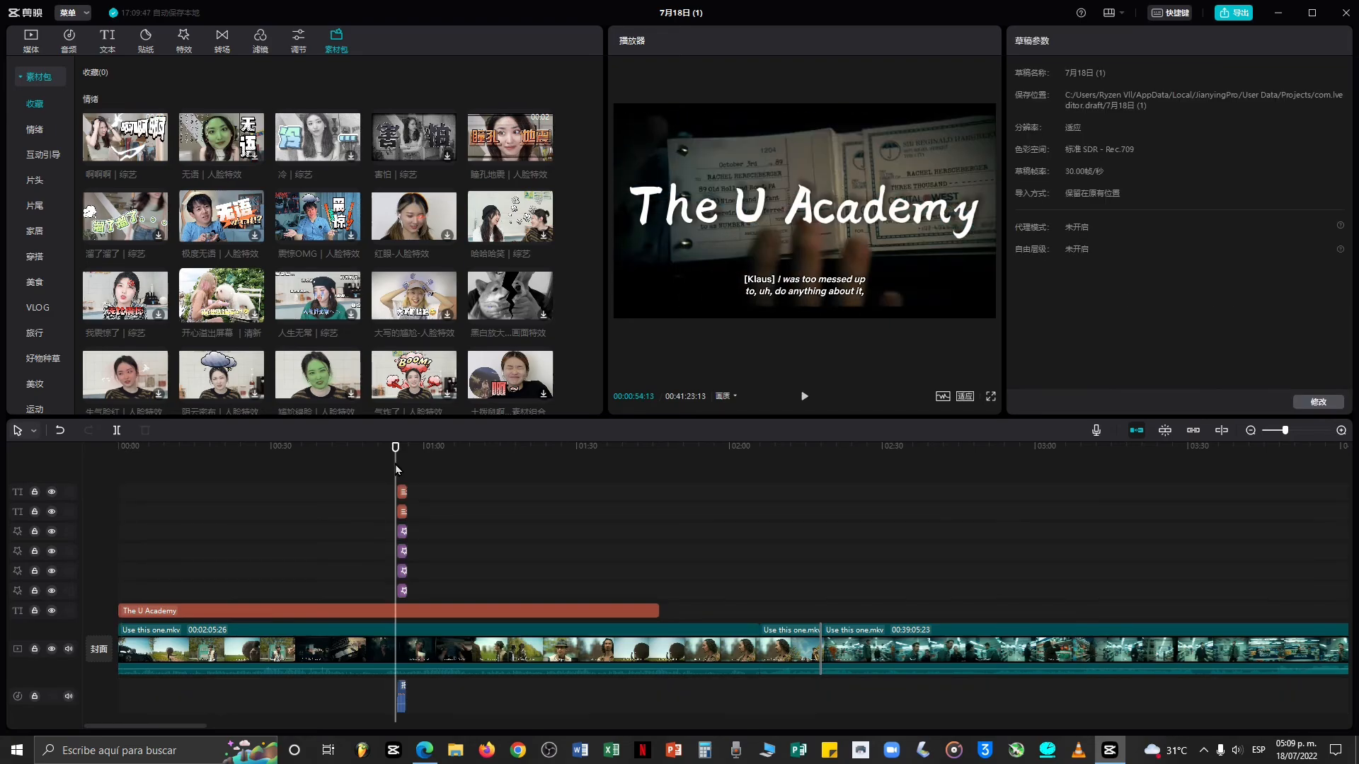
key("space")
Delete the pack's two text layers and replay that section.
key("space")
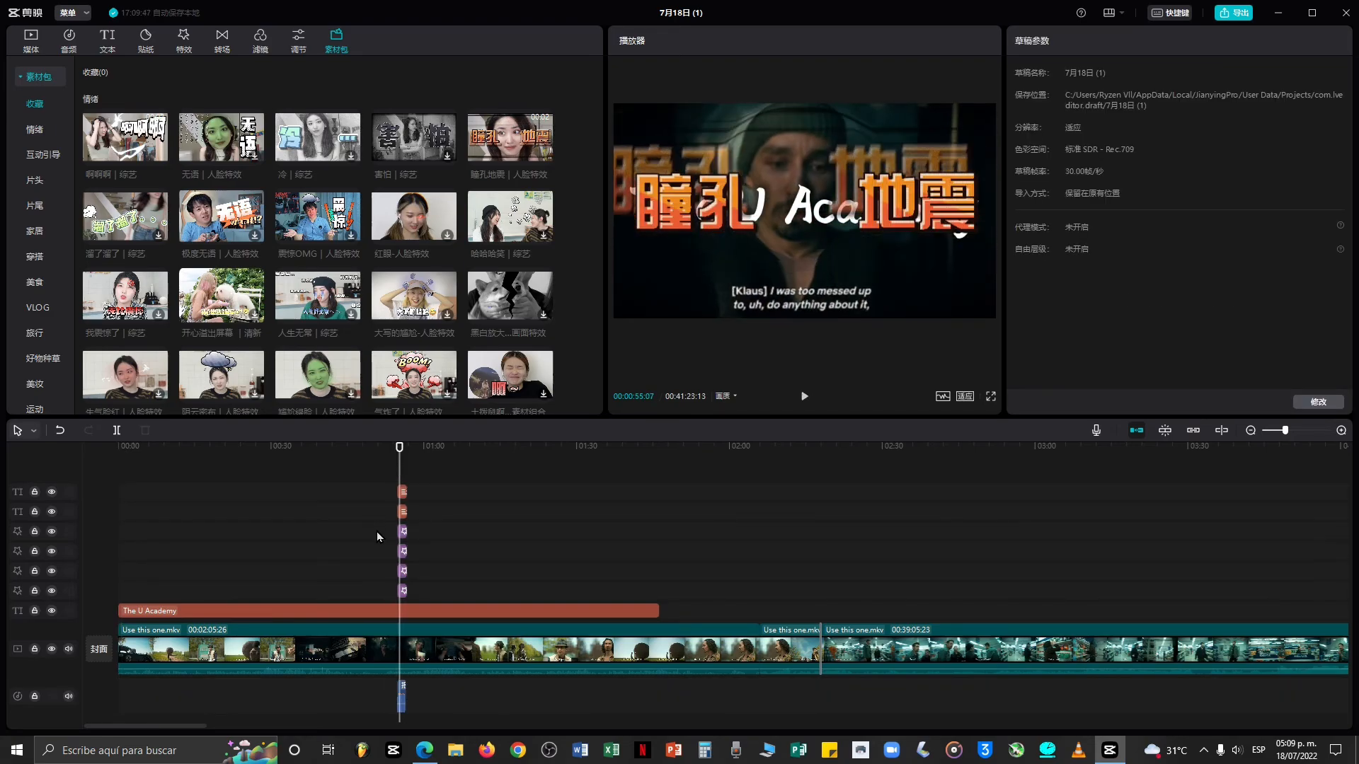
left_click(404, 496)
right_click(405, 493)
left_click(456, 528)
key("space")
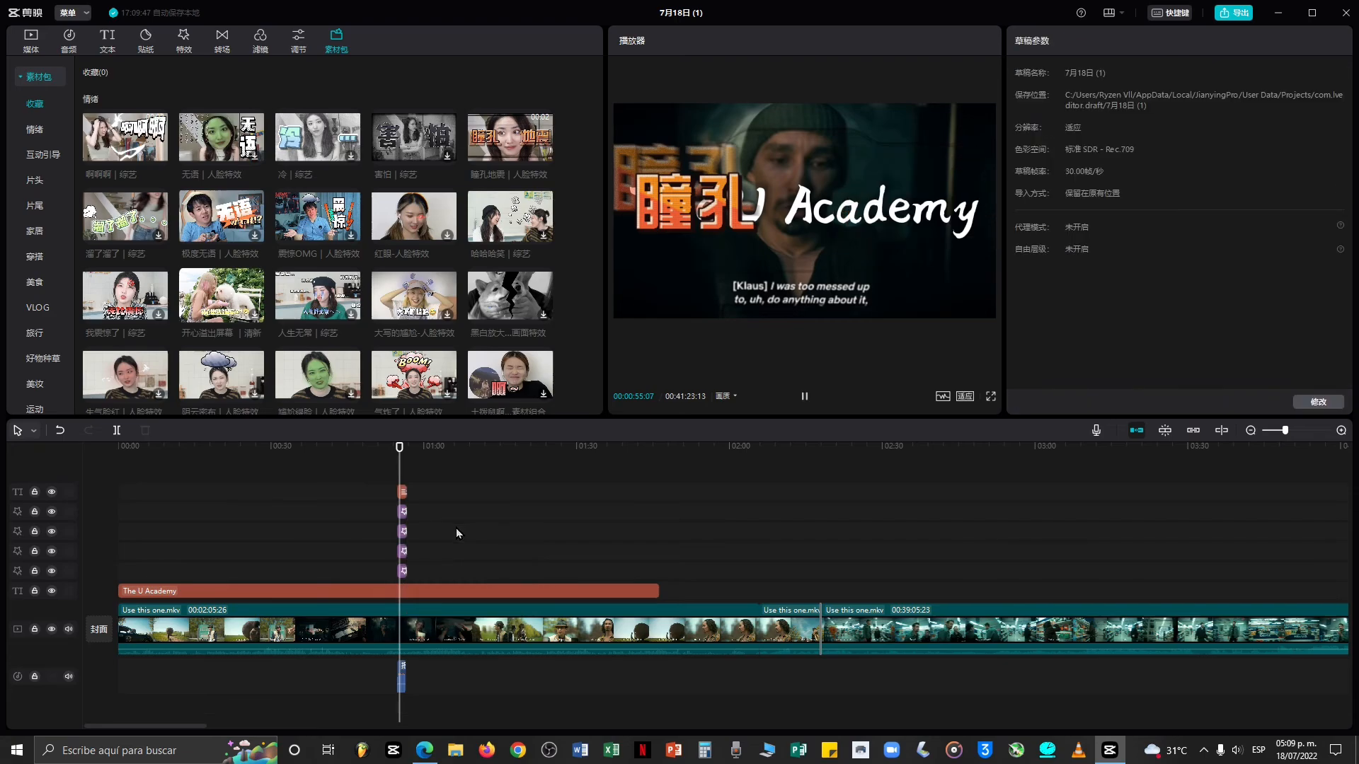
key("space")
right_click(403, 492)
left_click(440, 546)
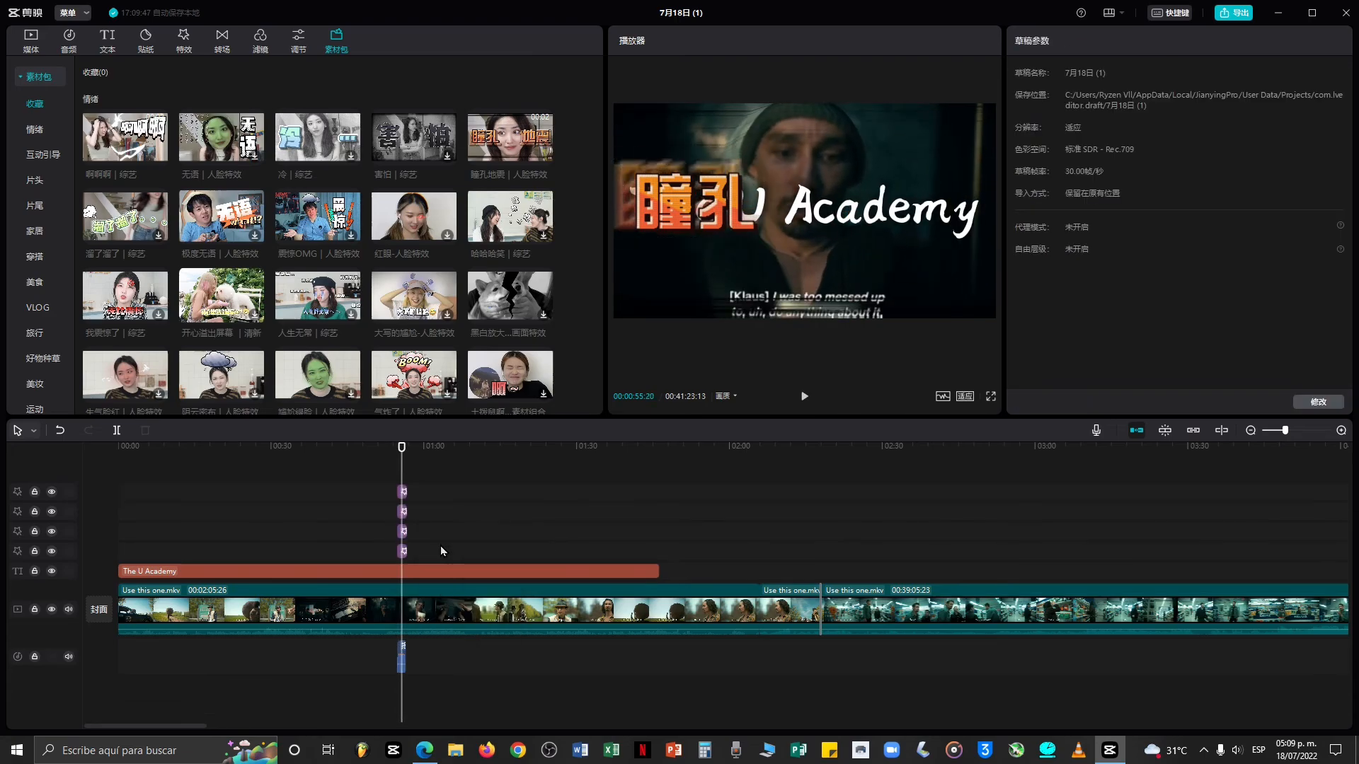
key("space")
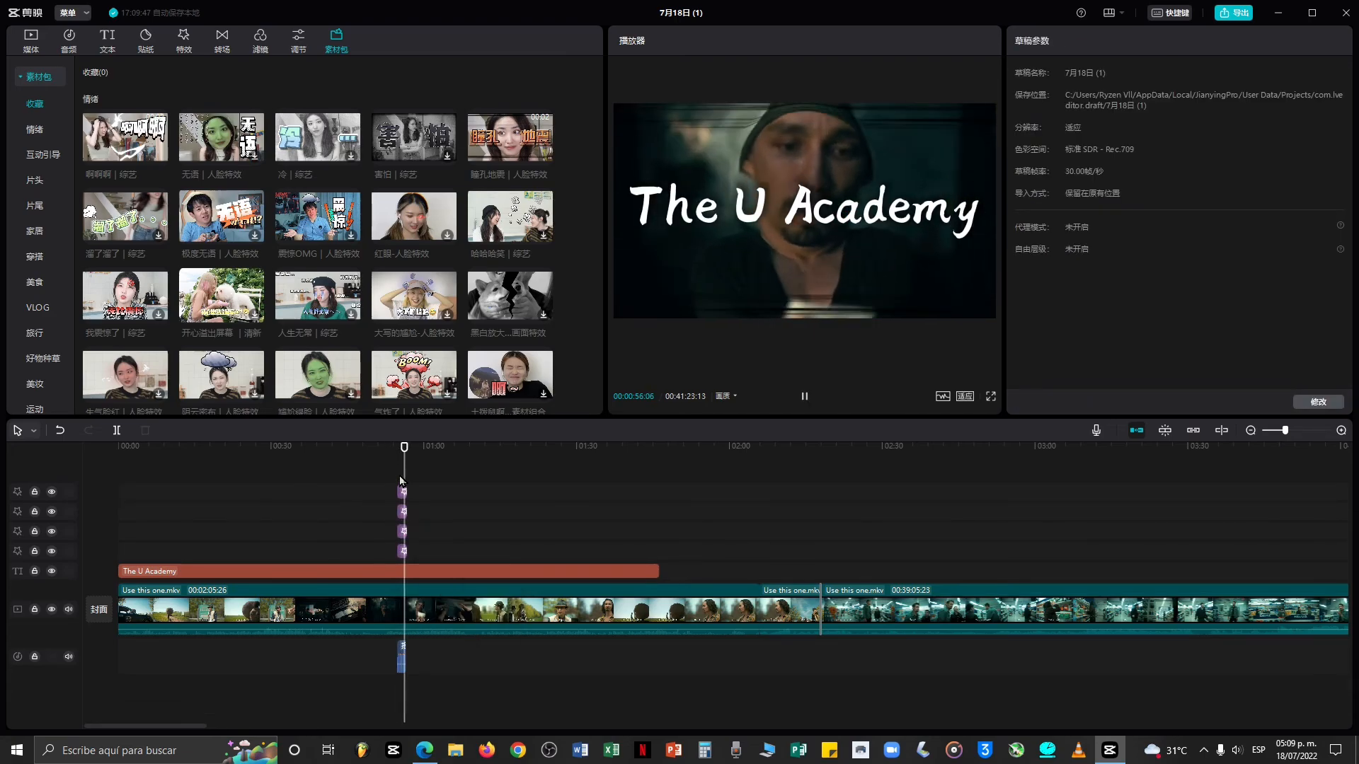